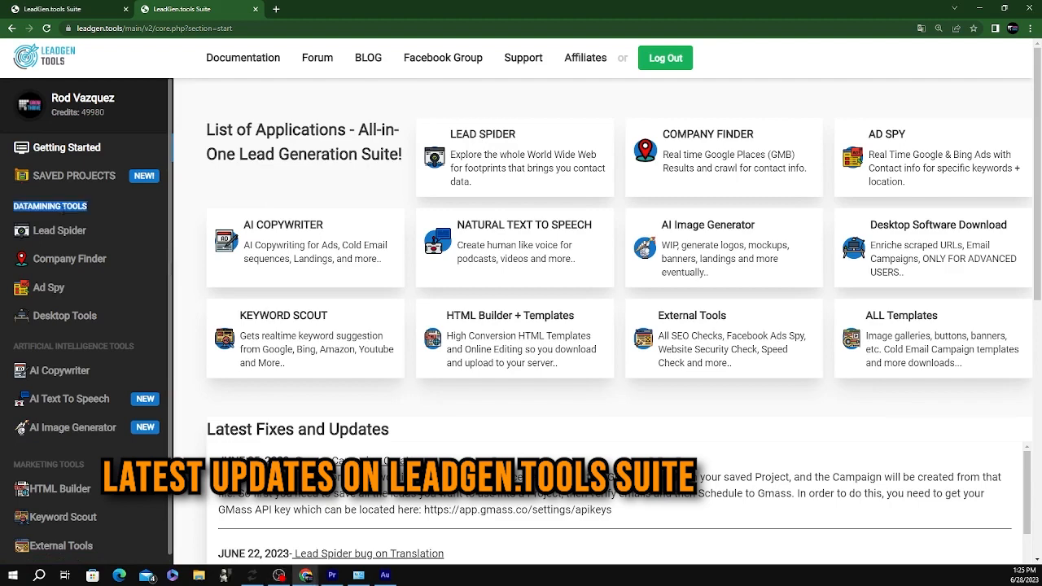
# Open Lead Spider's 'Crawl the Web for Leads' page from the sidebar
pyautogui.click(65, 236)
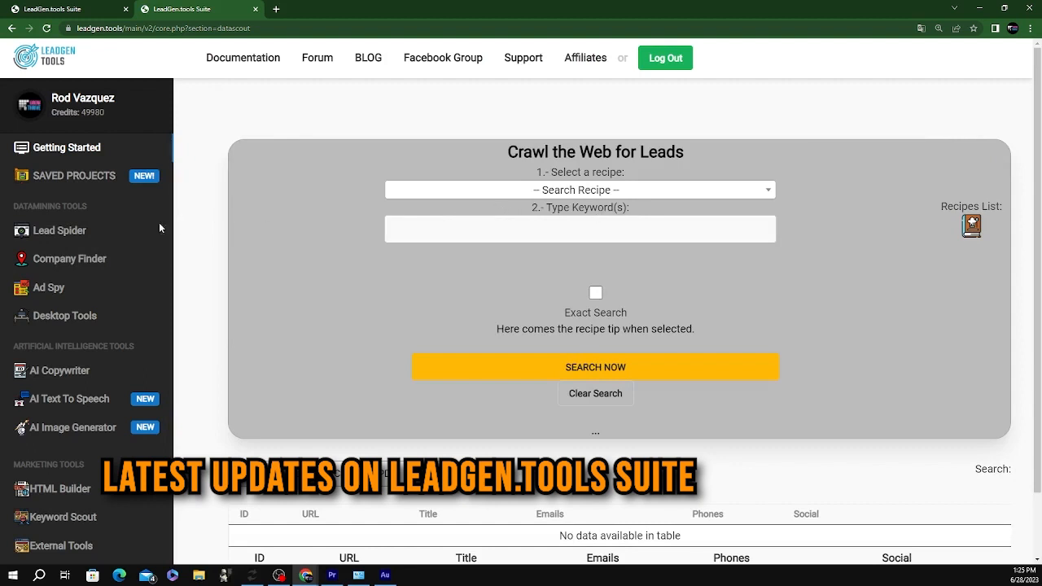
# Browse the full crawl recipes list in a new tab, then close it and go to Company Finder
pyautogui.click(496, 192)
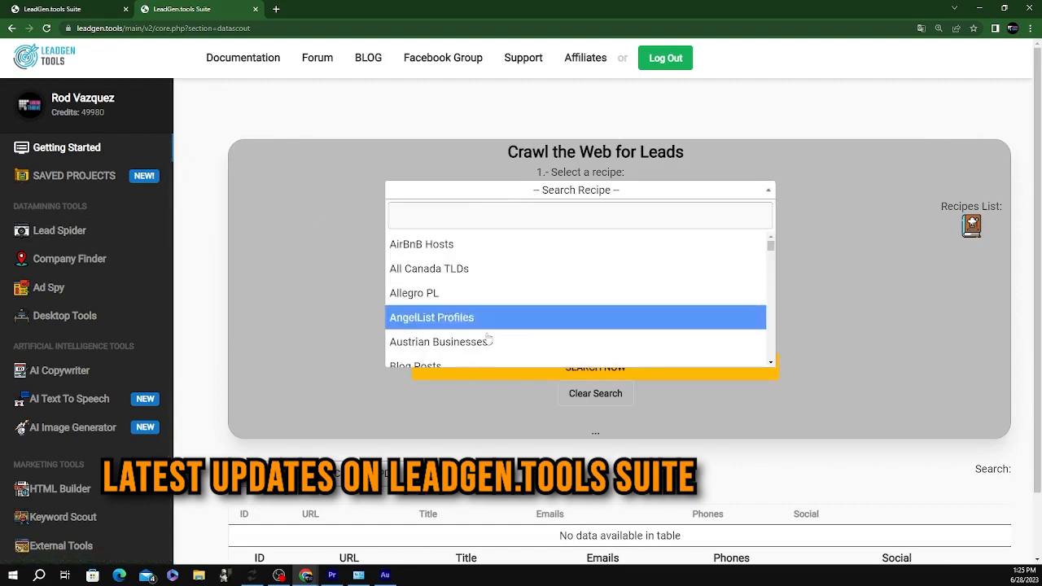
pyautogui.click(971, 227)
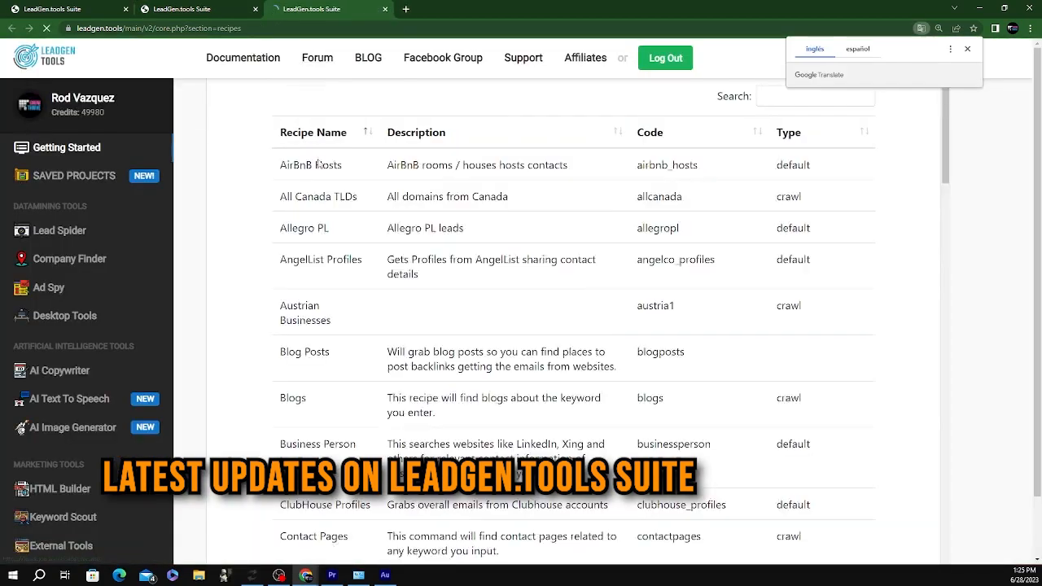
pyautogui.scroll(-8, 347, 351)
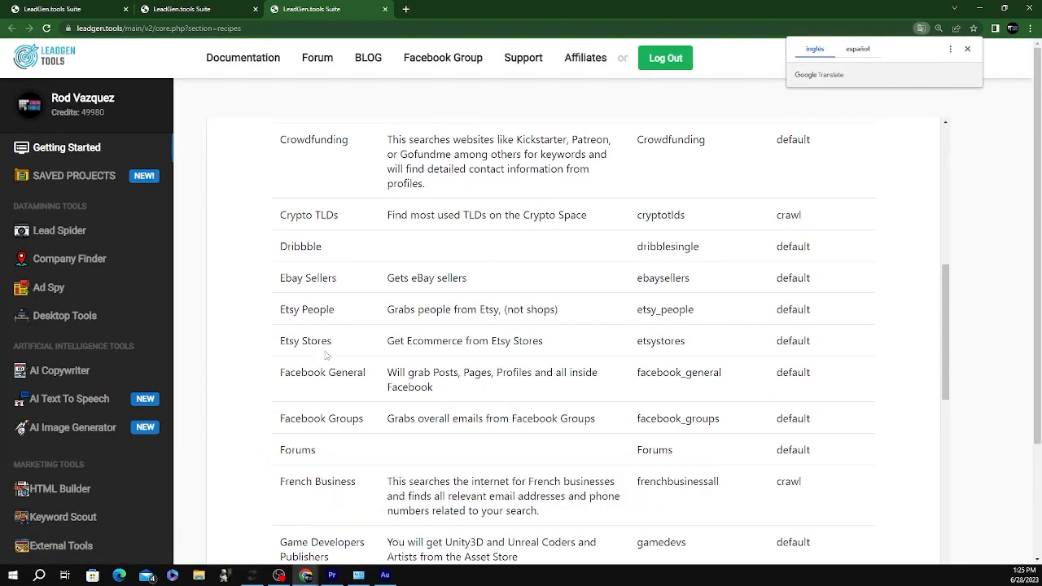
pyautogui.scroll(-4, 326, 342)
pyautogui.scroll(-4, 322, 285)
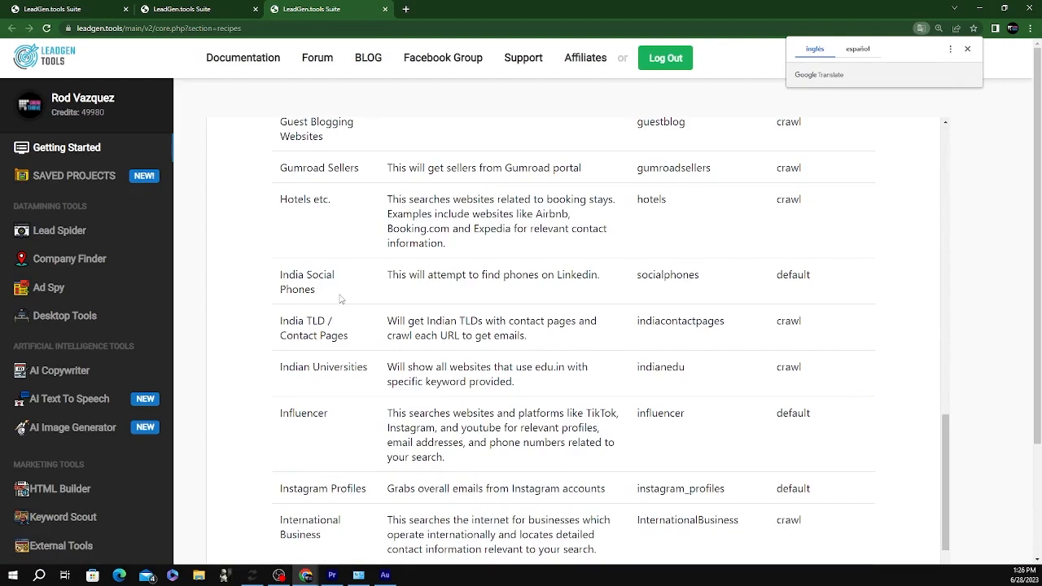
pyautogui.scroll(-6, 341, 299)
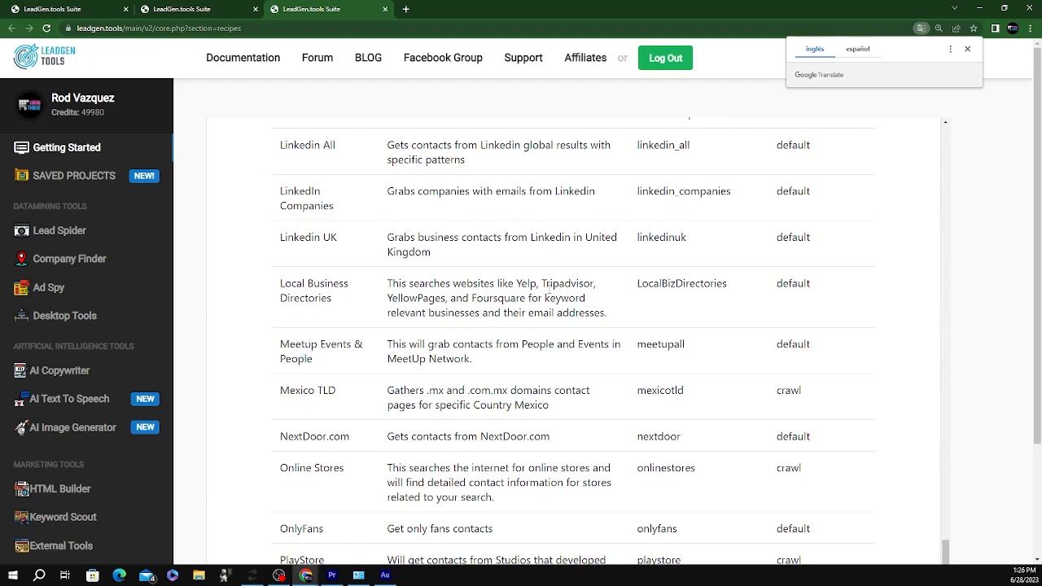
pyautogui.click(385, 9)
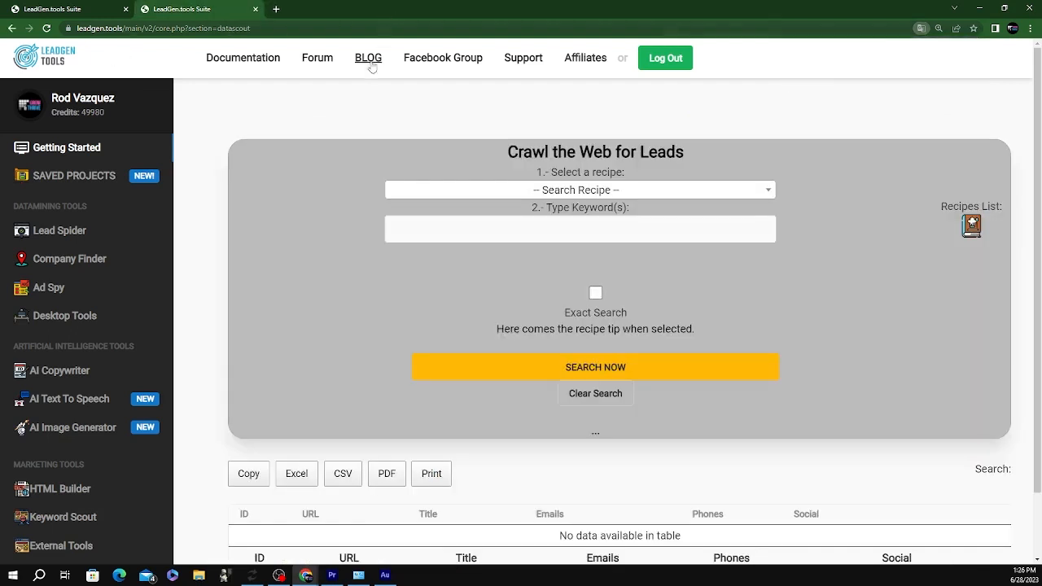
pyautogui.click(85, 263)
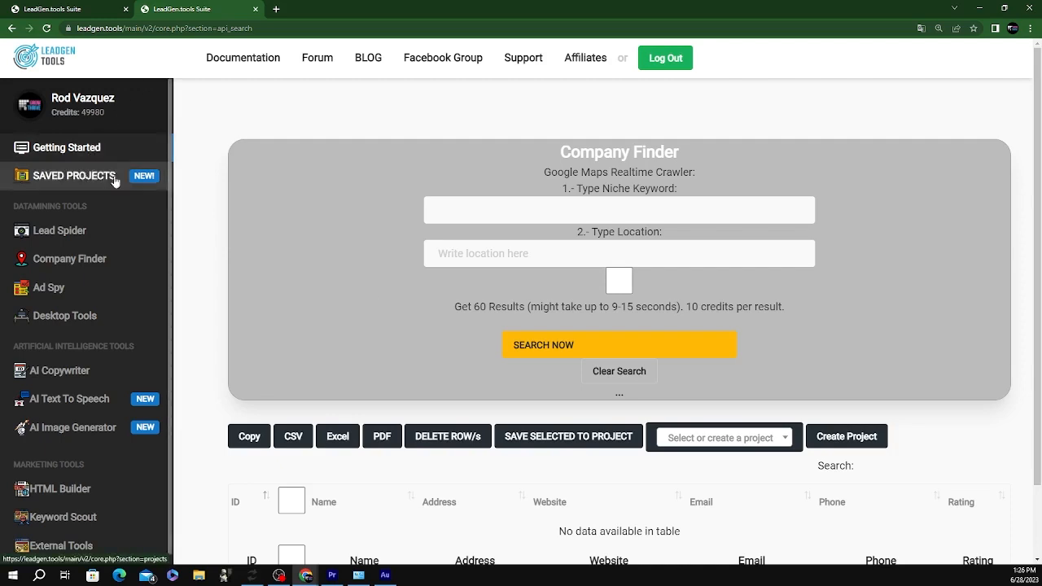
# In Ad Spy, enter the keywords 'flowers new york' and 'flowers chicago' on separate lines
pyautogui.click(90, 290)
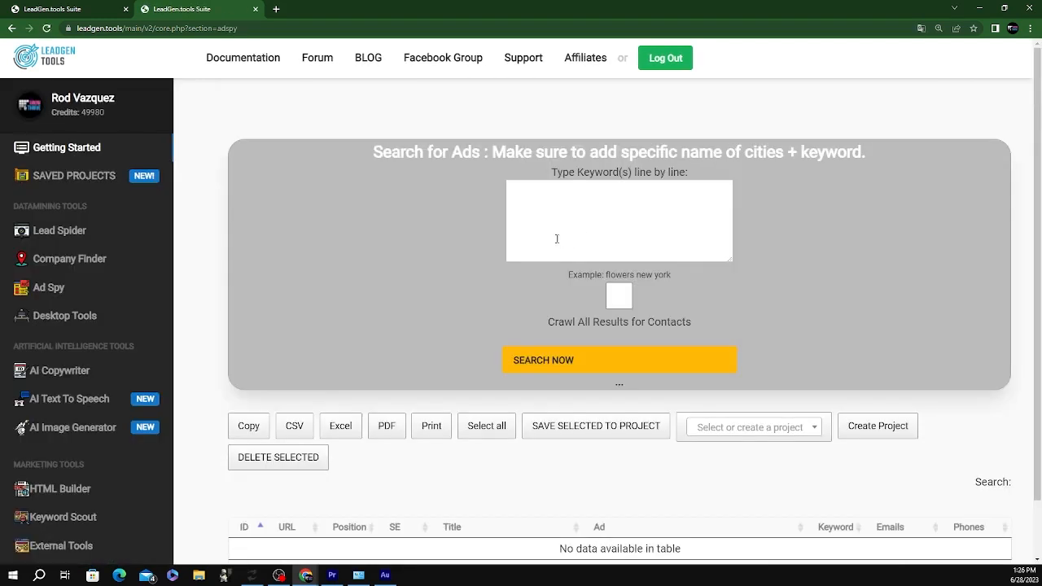
pyautogui.click(549, 200)
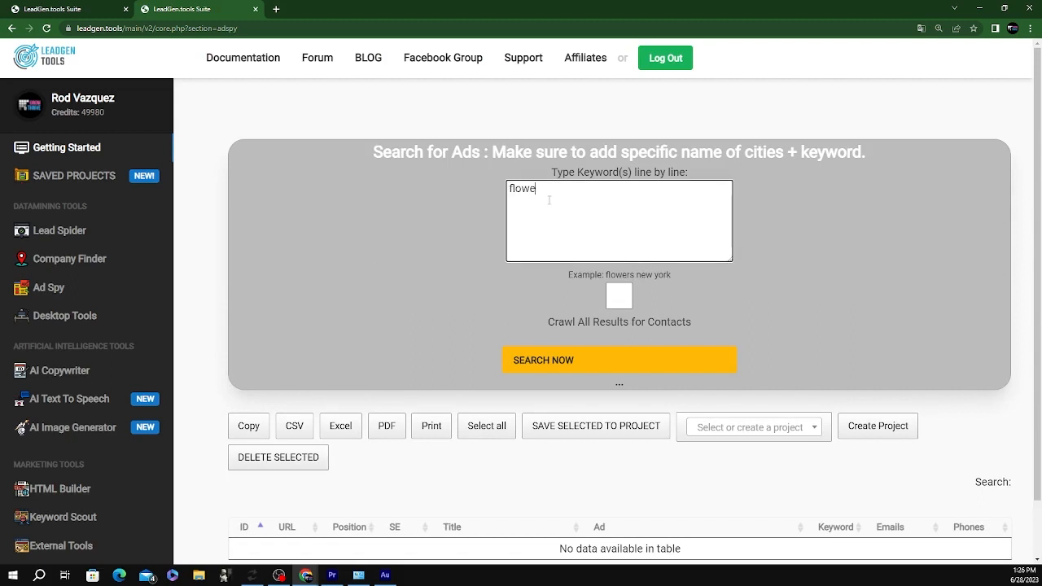
pyautogui.write('flowers new york')
pyautogui.press('Return')
pyautogui.write('flowers chicago')
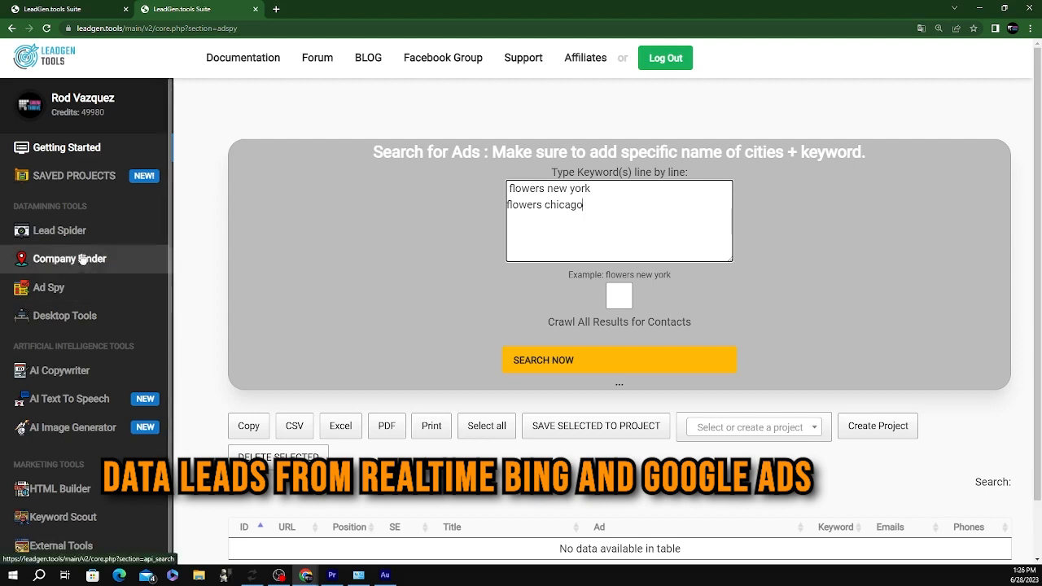
pyautogui.click(79, 318)
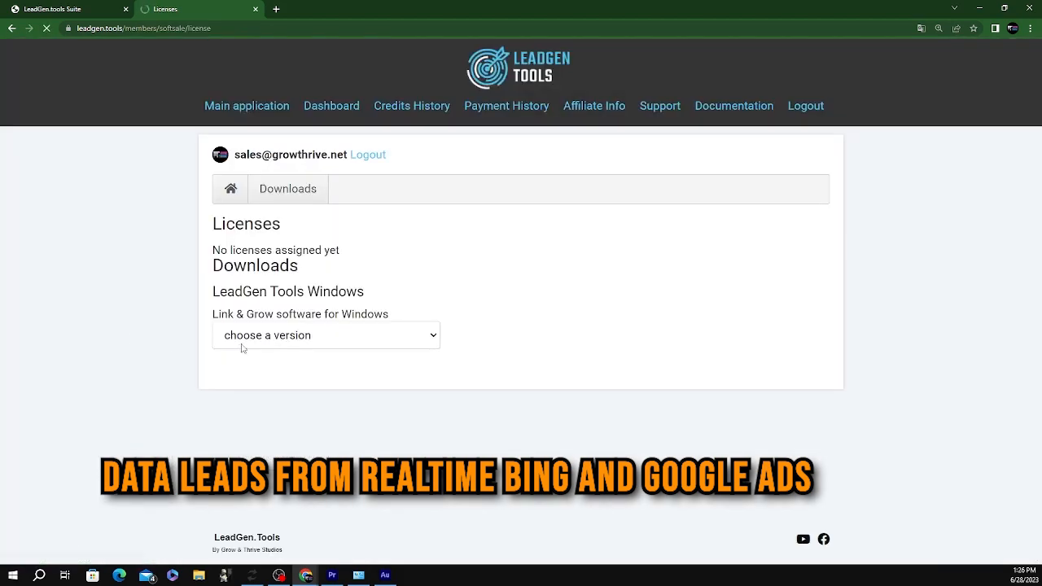
pyautogui.click(11, 29)
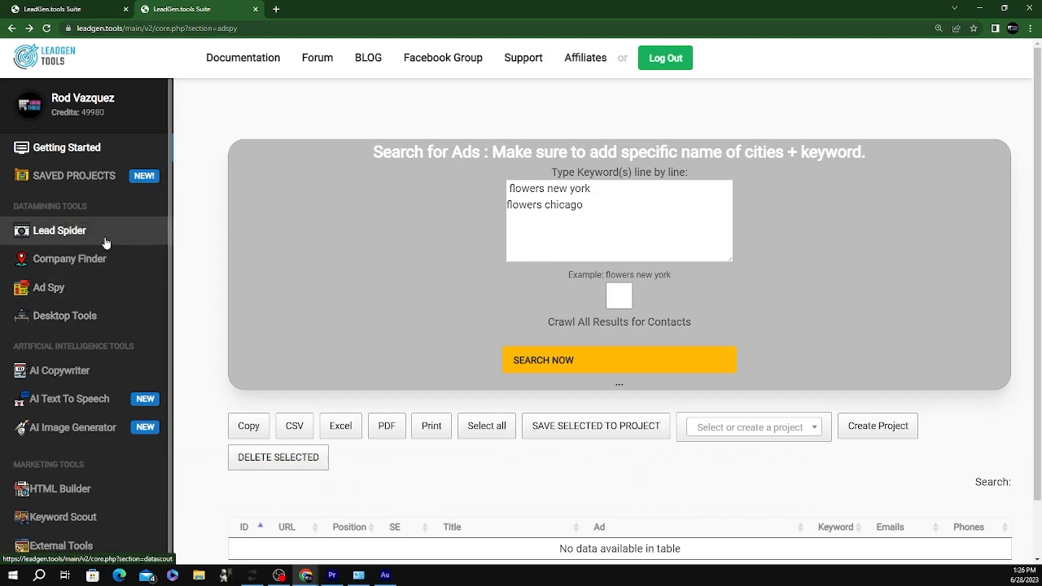
# Load the leadgenagencies saved project and scroll through its leads
pyautogui.click(104, 262)
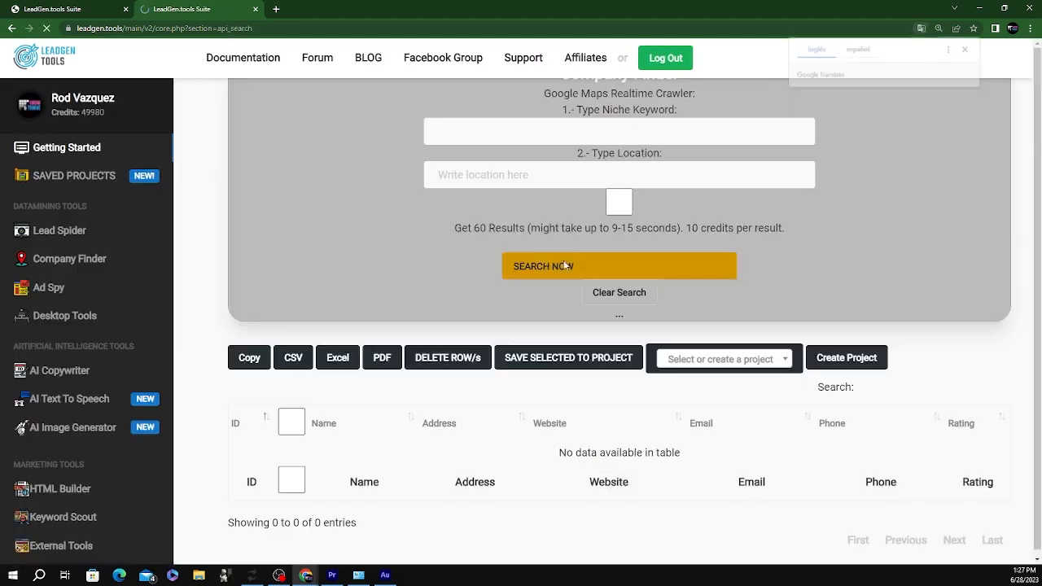
pyautogui.click(103, 175)
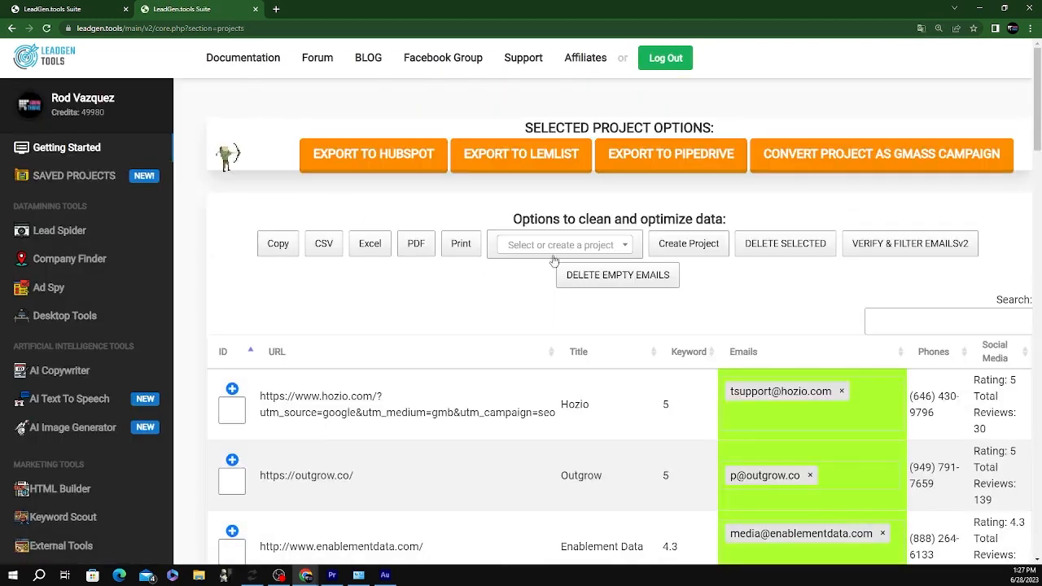
pyautogui.click(554, 246)
pyautogui.click(530, 300)
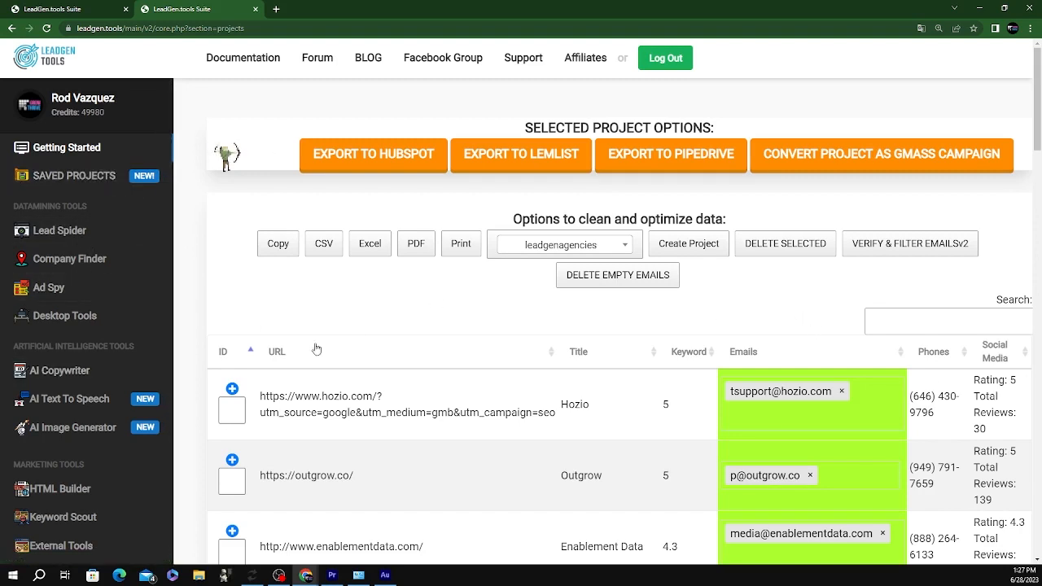
pyautogui.scroll(-15, 806, 320)
pyautogui.scroll(-10, 652, 298)
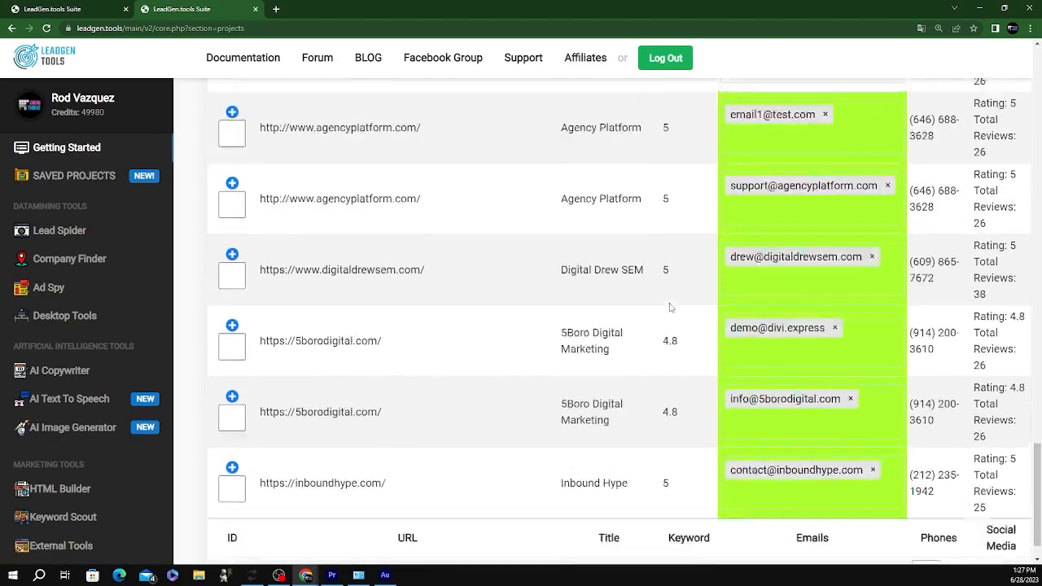
pyautogui.scroll(15, 684, 318)
pyautogui.scroll(4, 672, 318)
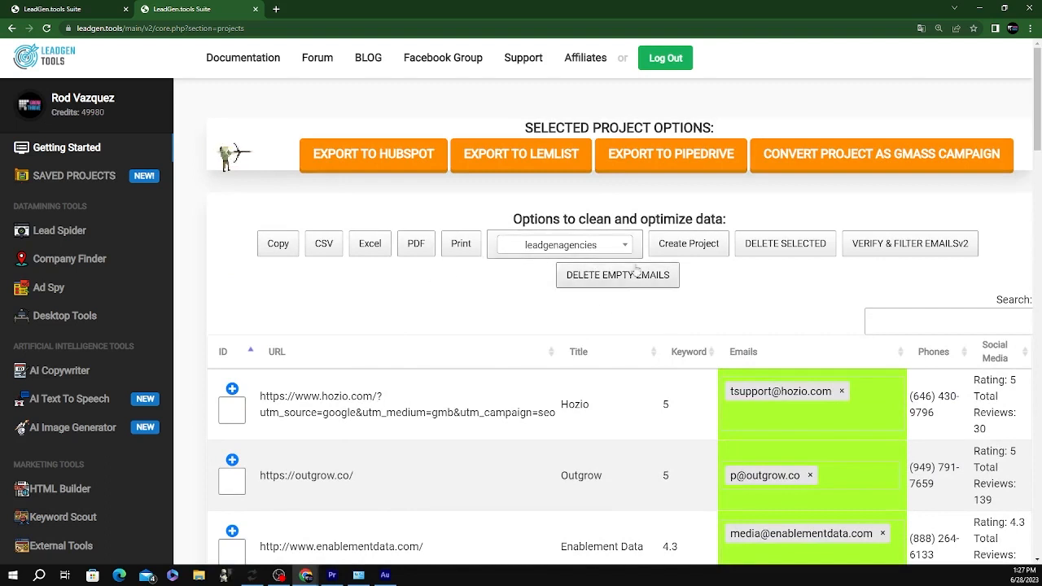
# Cancel the Create Project prompt unchanged and return to Company Finder
pyautogui.click(684, 245)
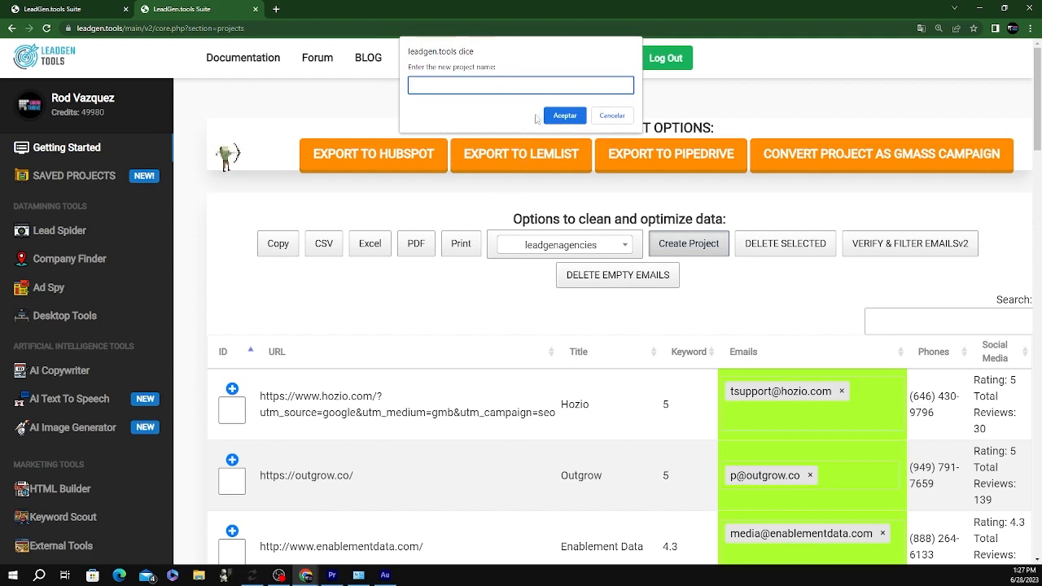
pyautogui.click(612, 115)
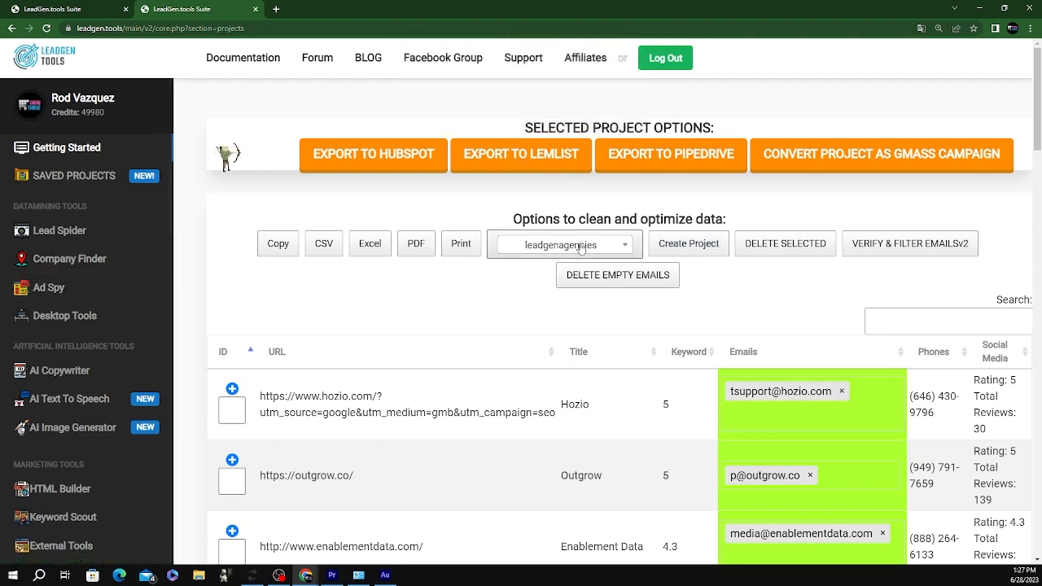
pyautogui.click(119, 260)
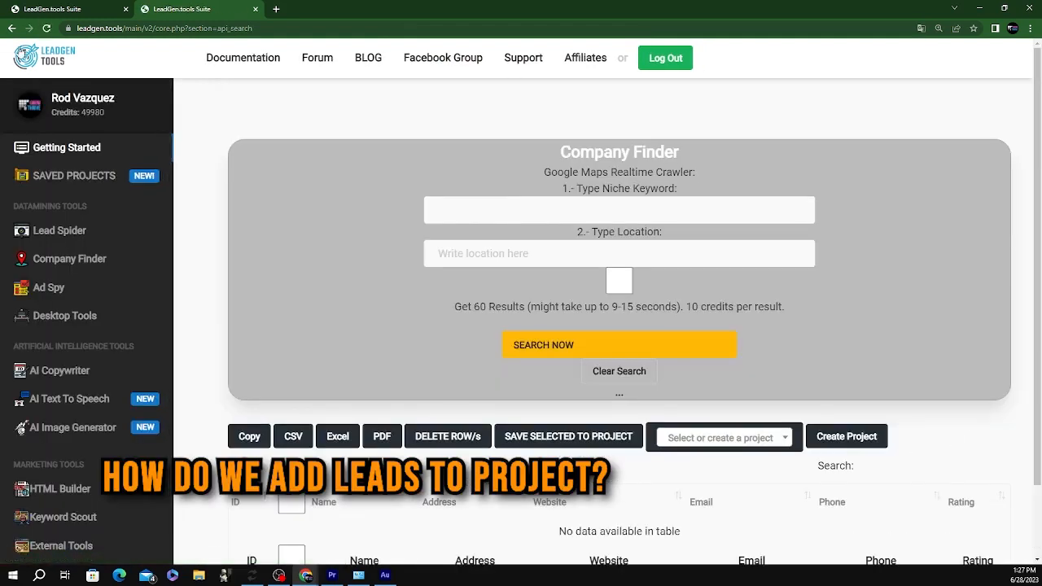
# Review the leadgenagencies leads, expanding Enablement Data's address details
pyautogui.click(11, 28)
pyautogui.scroll(-3, 663, 367)
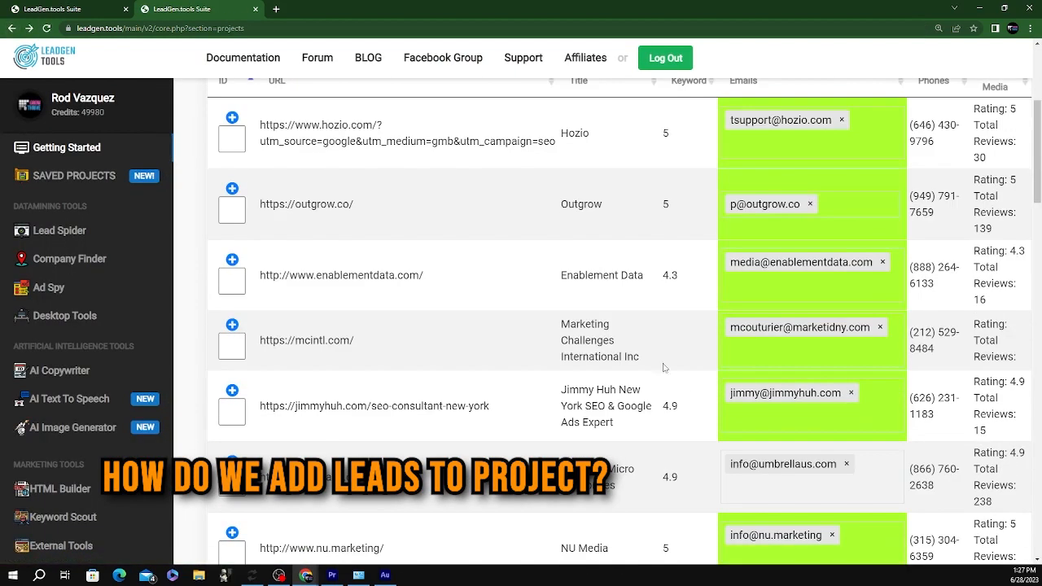
pyautogui.click(232, 260)
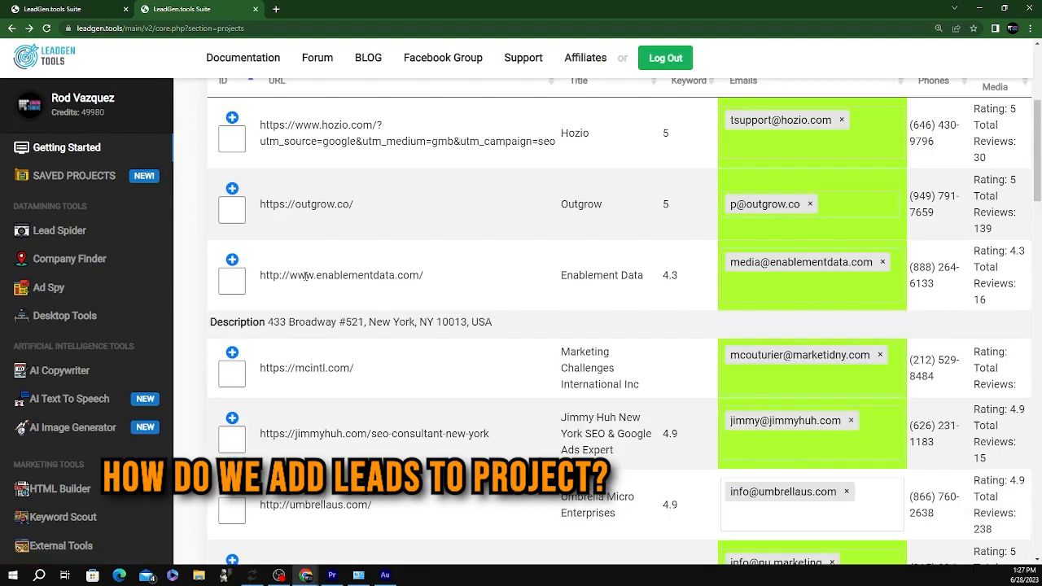
pyautogui.scroll(3, 461, 345)
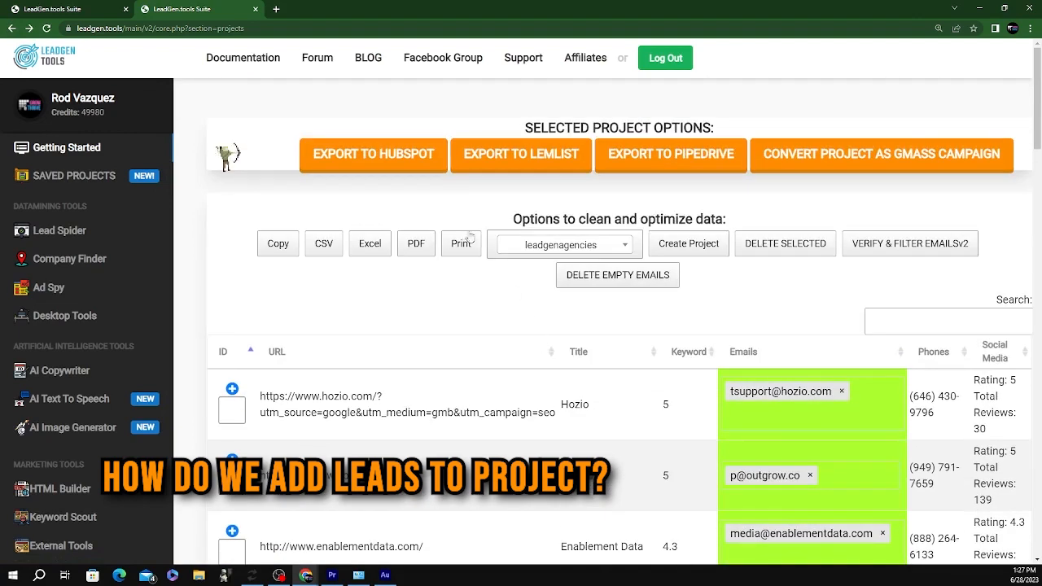
# Search Company Finder for 'lead generation agency' in Chicago with the 60-results option
pyautogui.click(75, 260)
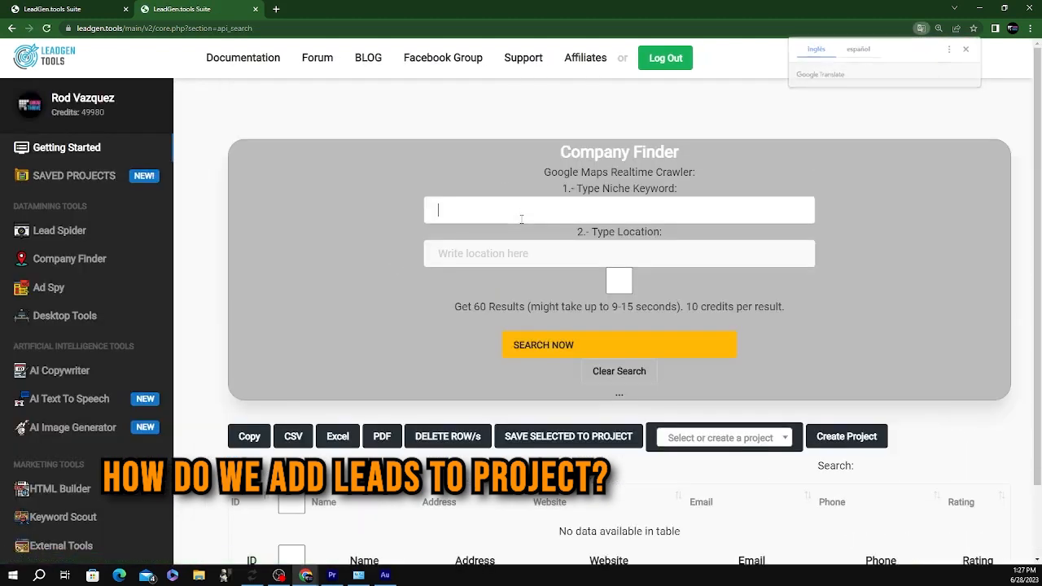
pyautogui.click(522, 219)
pyautogui.write('lead ')
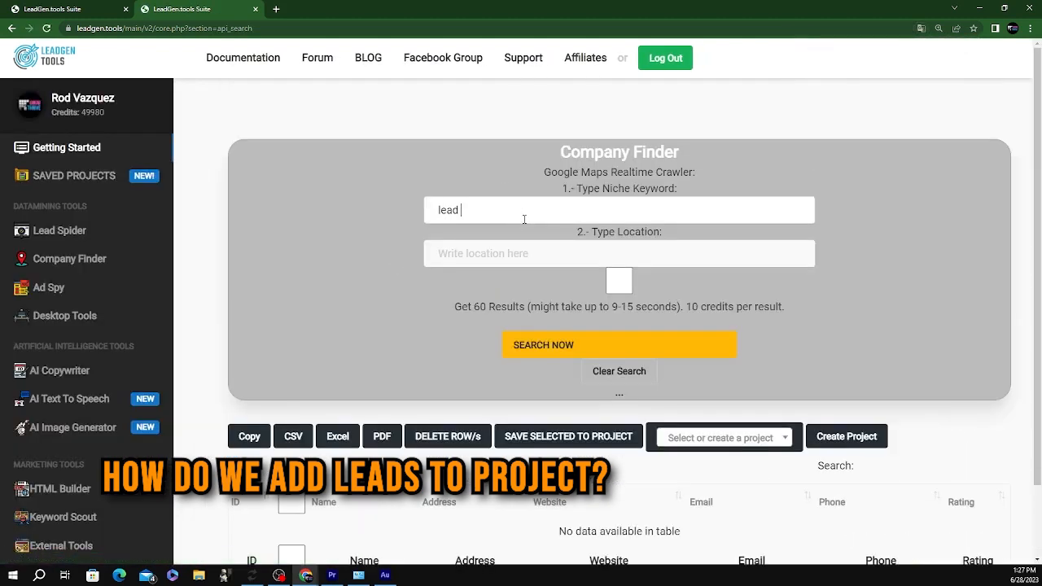
pyautogui.write('generation agency')
pyautogui.click(466, 253)
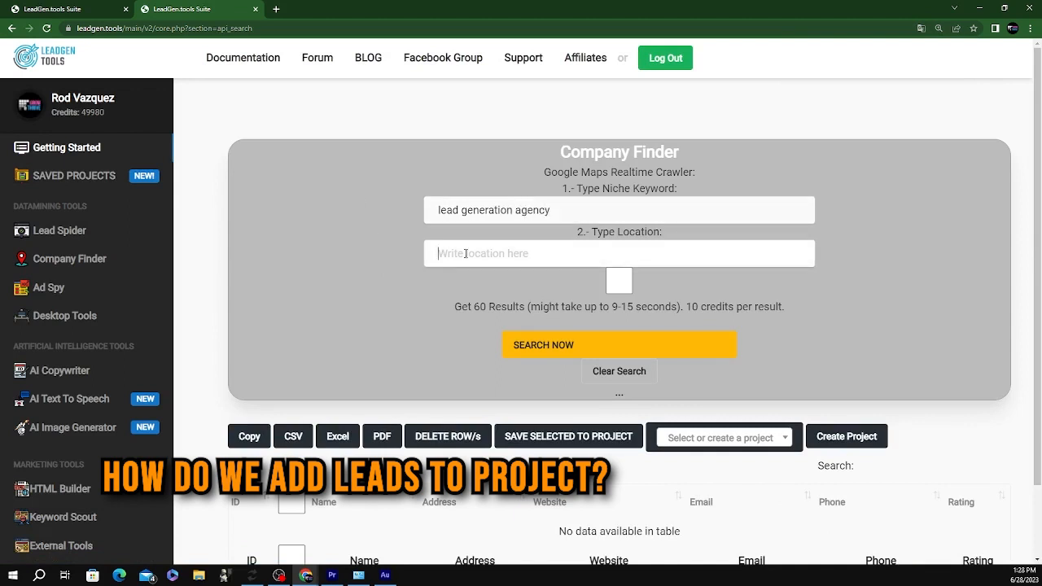
pyautogui.write('chicago')
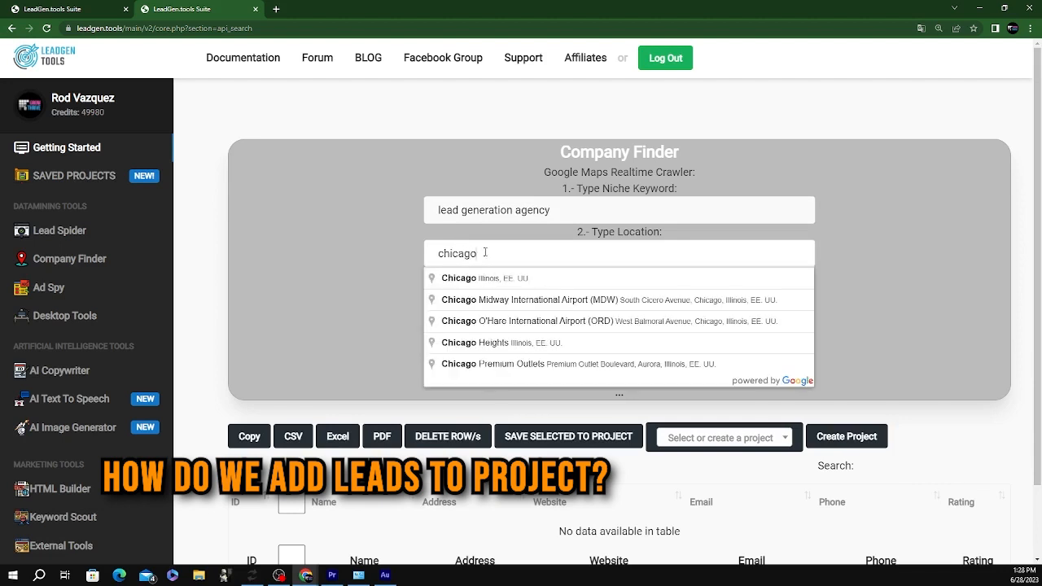
pyautogui.click(356, 280)
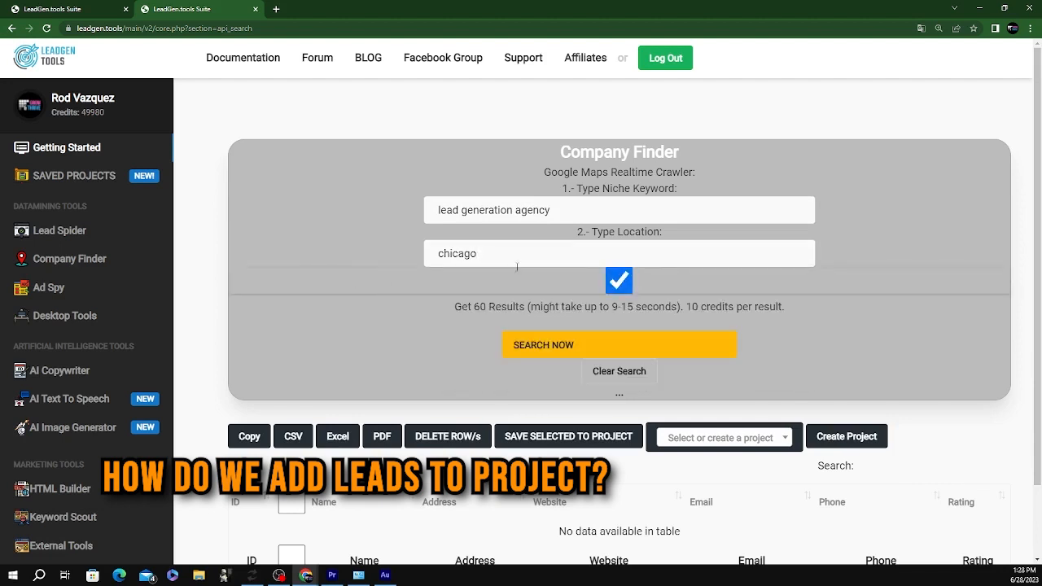
pyautogui.click(615, 343)
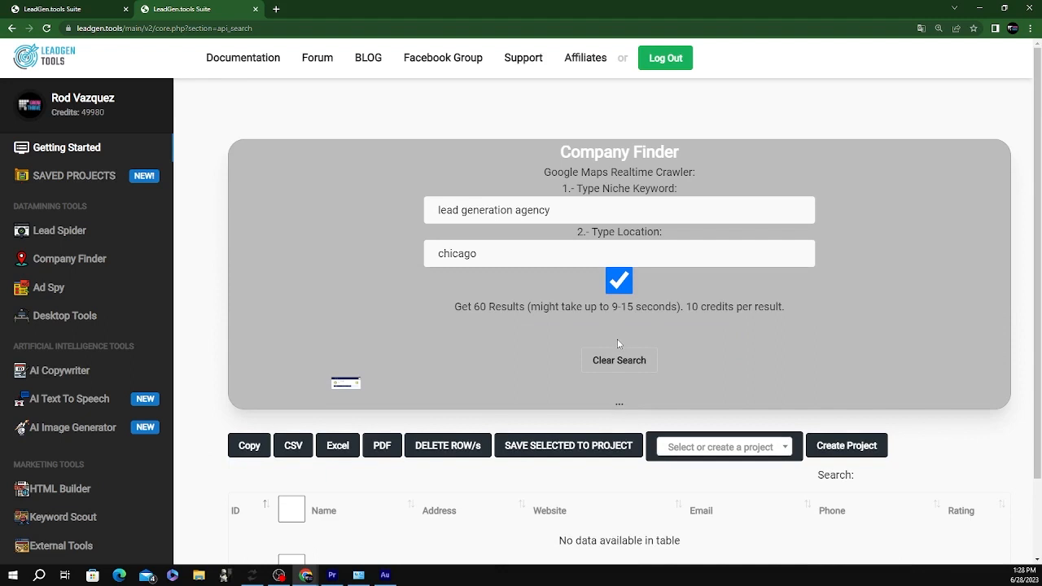
# Scroll through the Chicago agency results, briefly ticking and unticking Digital Destination
pyautogui.scroll(-1, 385, 233)
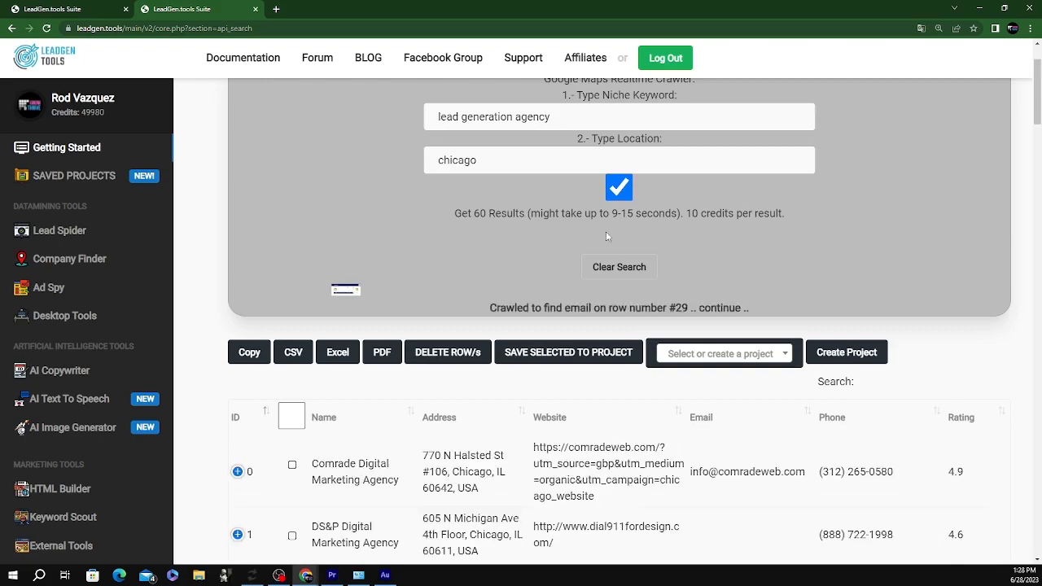
pyautogui.scroll(-5, 606, 231)
pyautogui.scroll(-12, 772, 249)
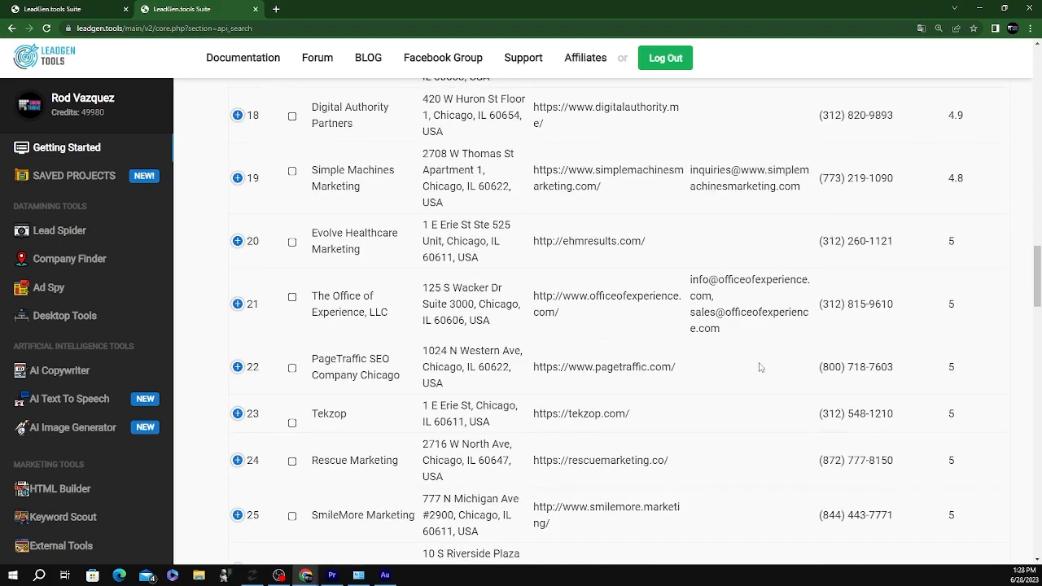
pyautogui.scroll(-4, 766, 370)
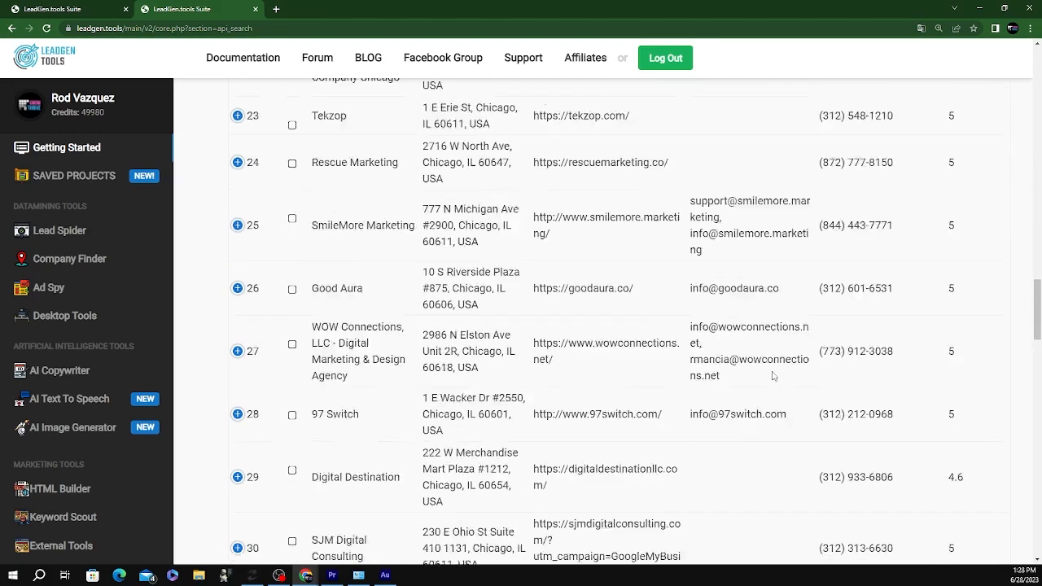
pyautogui.scroll(-3, 782, 376)
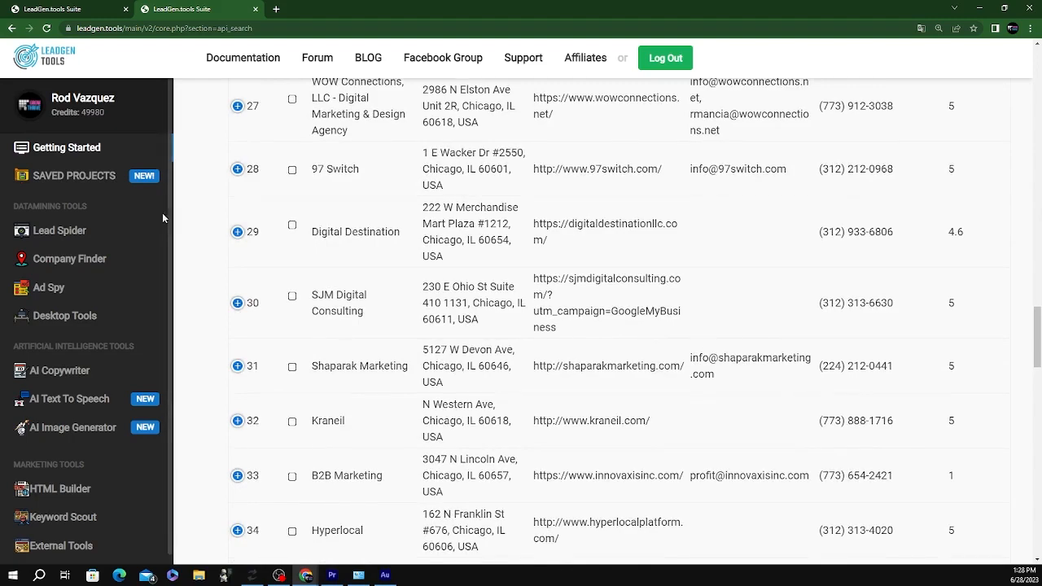
pyautogui.click(237, 232)
pyautogui.click(237, 233)
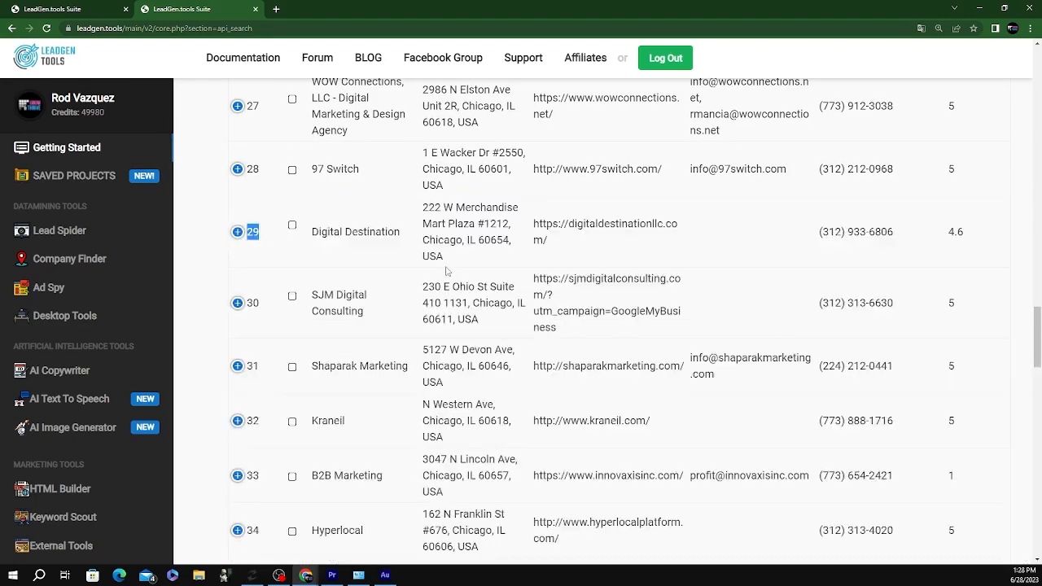
pyautogui.scroll(8, 930, 326)
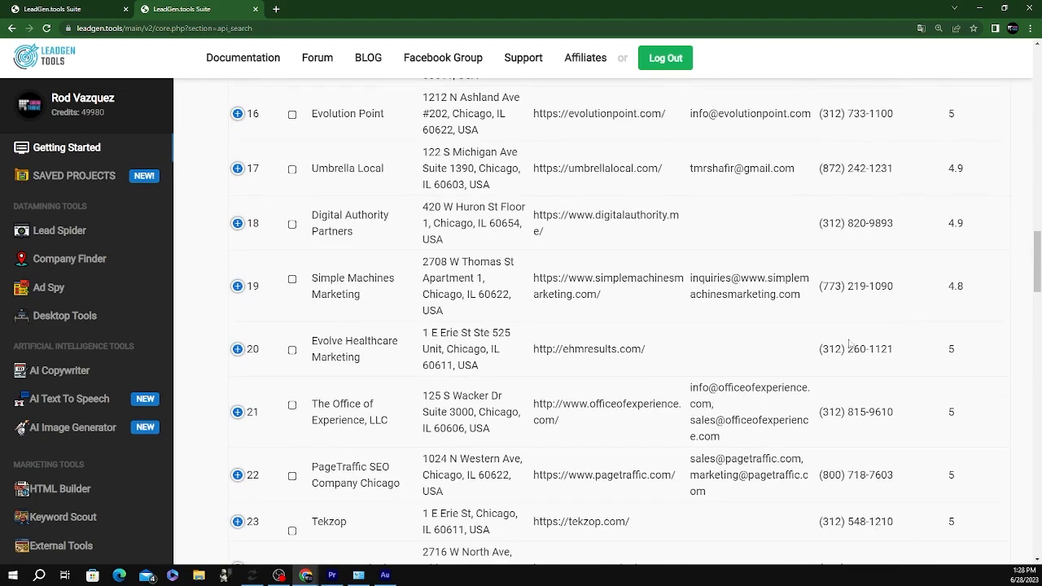
pyautogui.scroll(2, 767, 319)
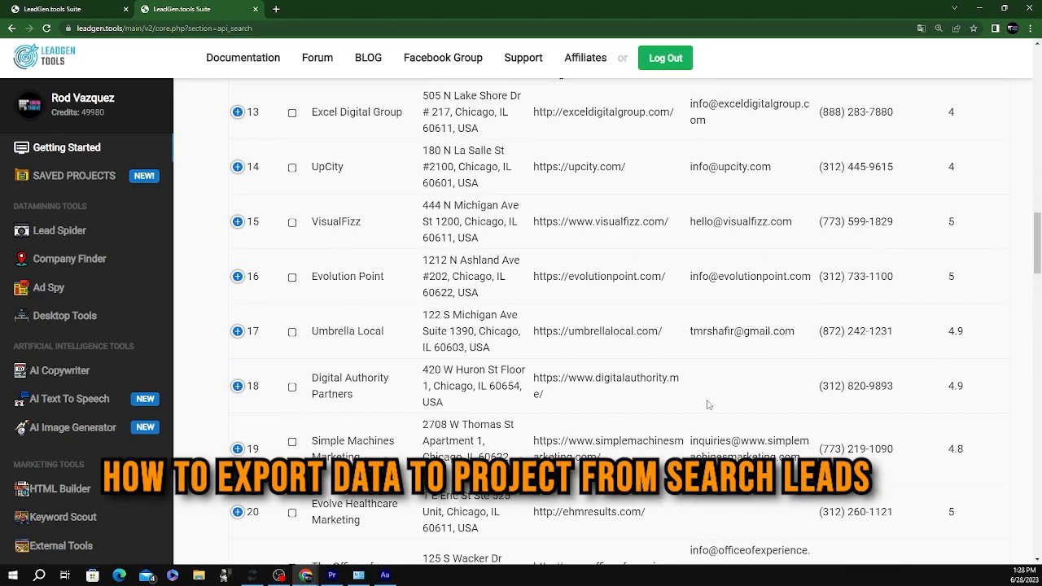
pyautogui.scroll(10, 765, 319)
pyautogui.scroll(-5, 680, 377)
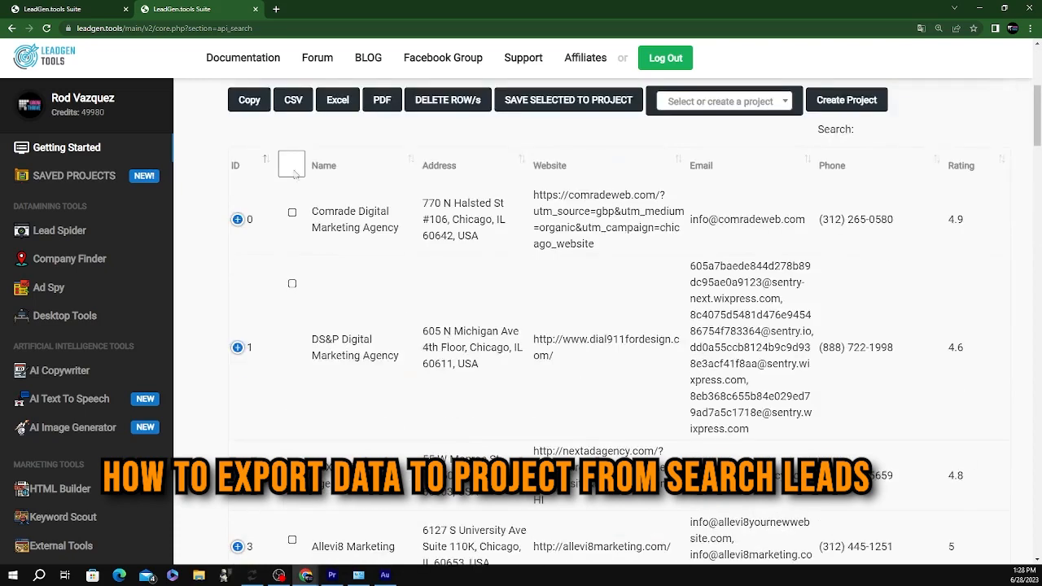
# Select all leads, then untick DS&P Digital Marketing Agency, Charu Interactive, The Loop Marketing and Straight North
pyautogui.click(292, 165)
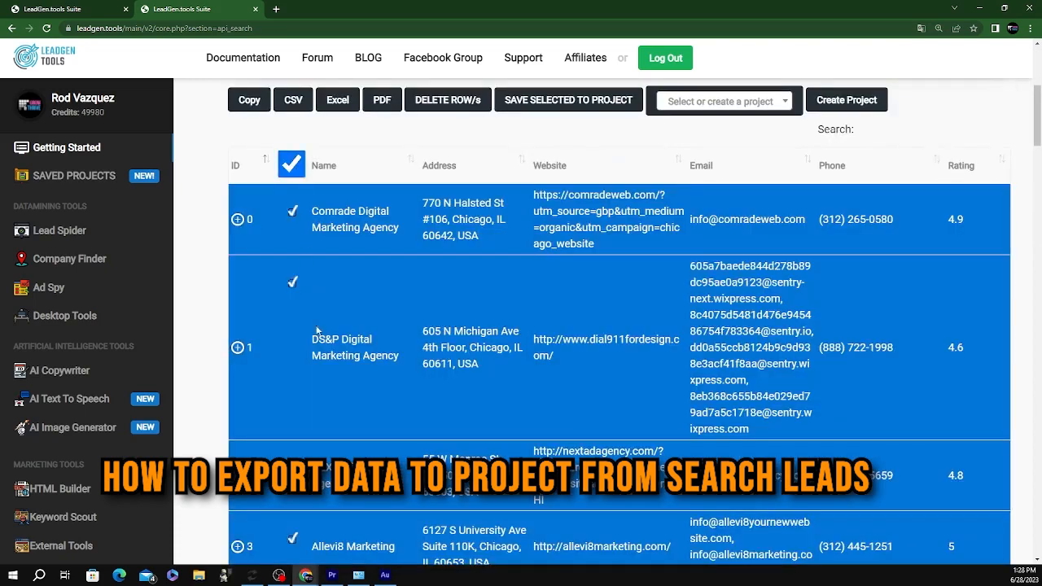
pyautogui.click(238, 348)
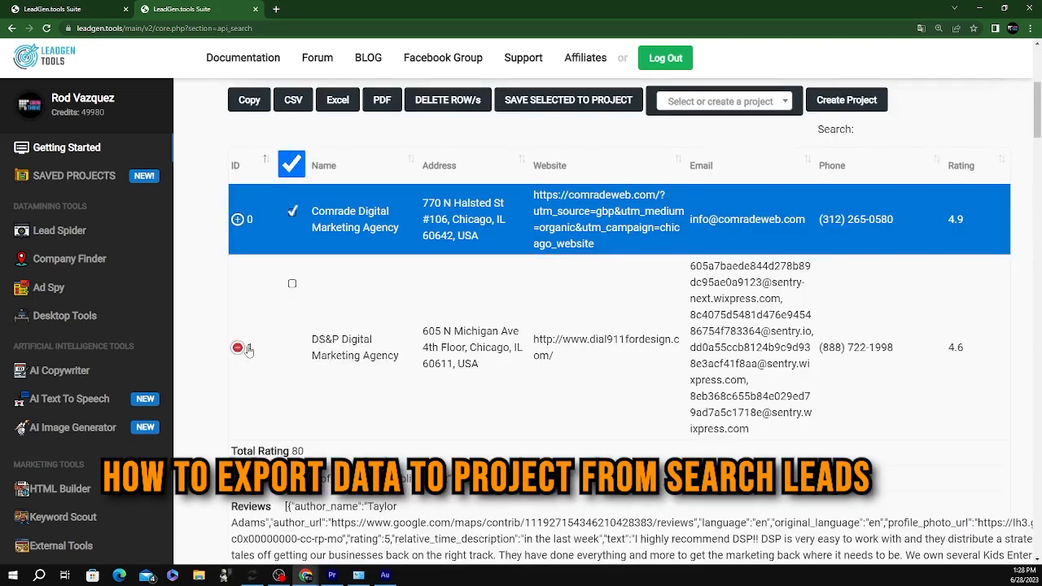
pyautogui.scroll(-5, 396, 398)
pyautogui.scroll(-4, 398, 395)
pyautogui.scroll(-5, 396, 382)
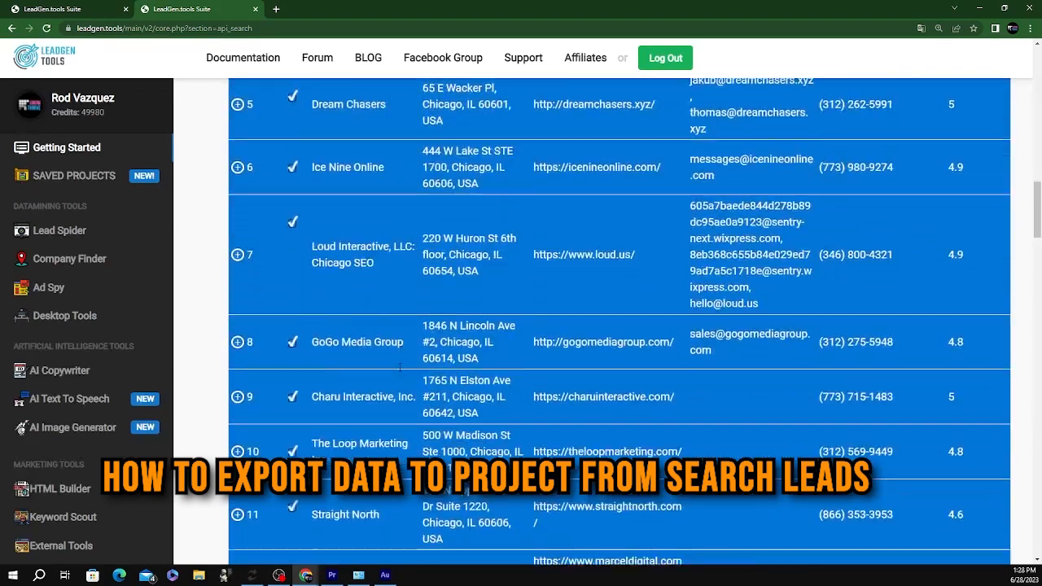
pyautogui.scroll(2, 381, 283)
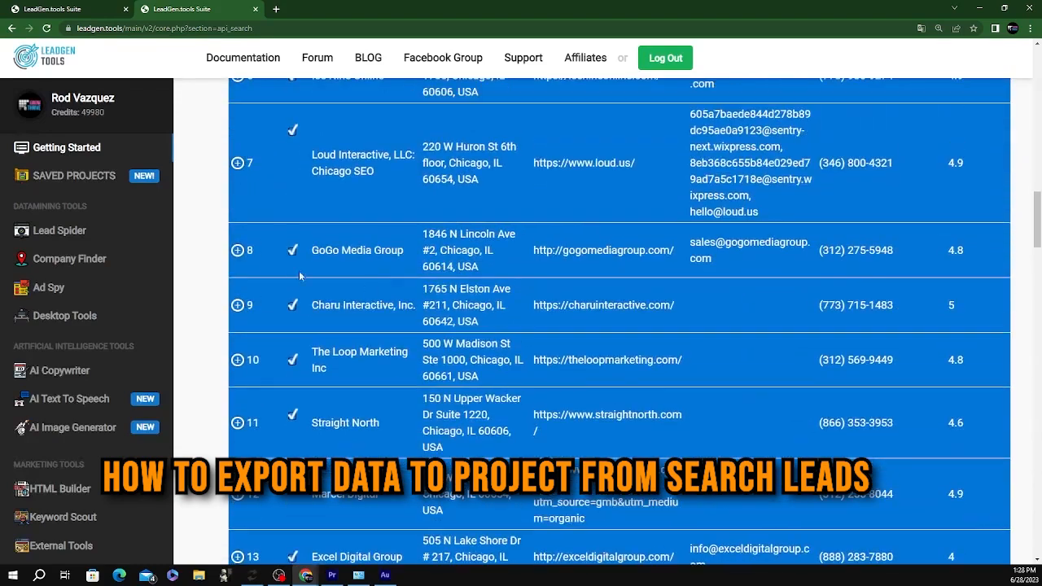
pyautogui.click(237, 305)
pyautogui.scroll(-5, 238, 317)
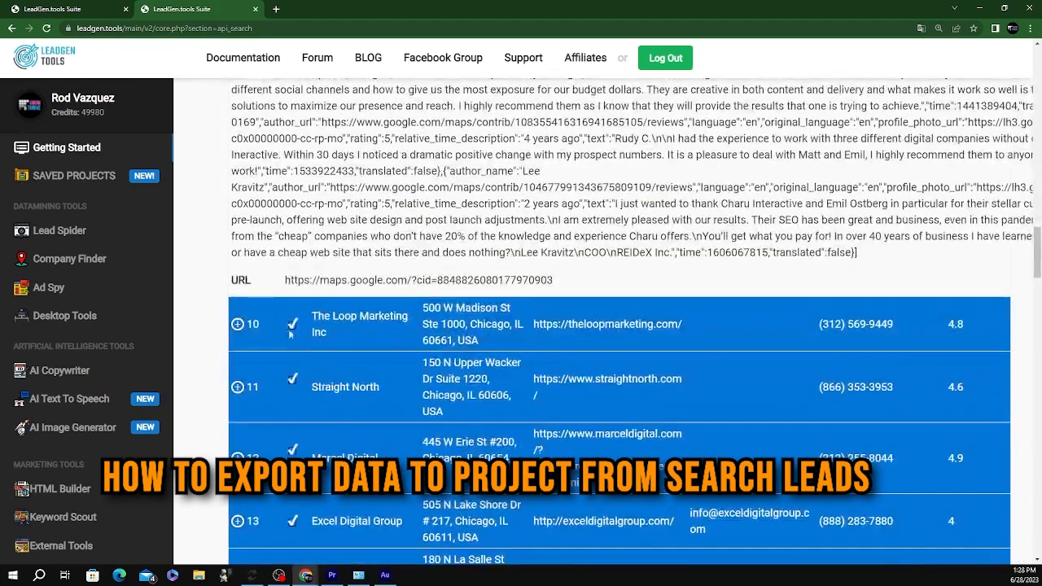
pyautogui.click(237, 324)
pyautogui.scroll(-6, 244, 330)
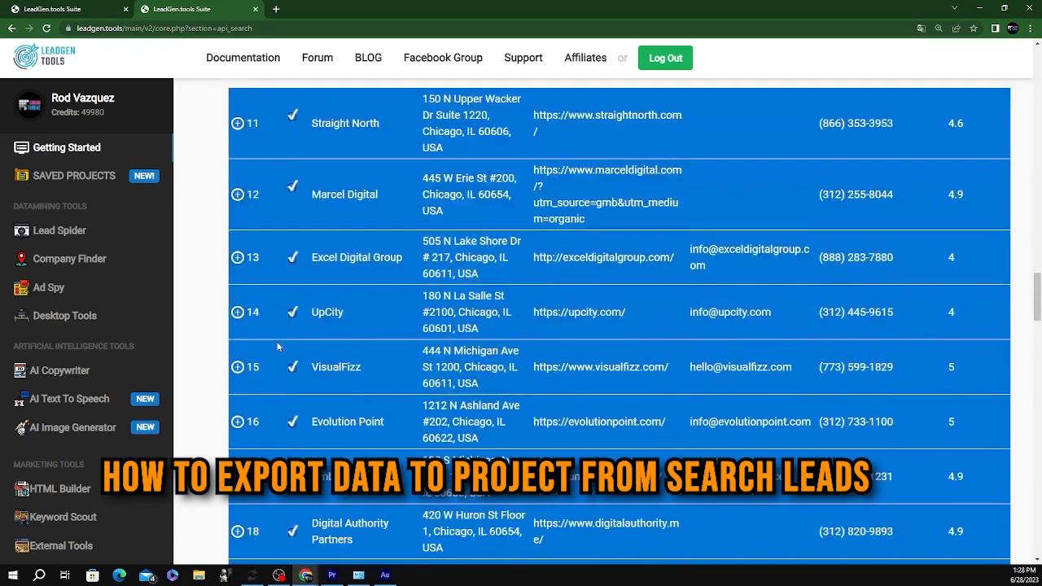
pyautogui.scroll(2, 277, 341)
pyautogui.click(246, 340)
# Untick Marcel Digital, Digital Authority Partners, Tekzop, Rescue Marketing, Digital Destination and SJM Digital Consulting
pyautogui.scroll(-6, 241, 322)
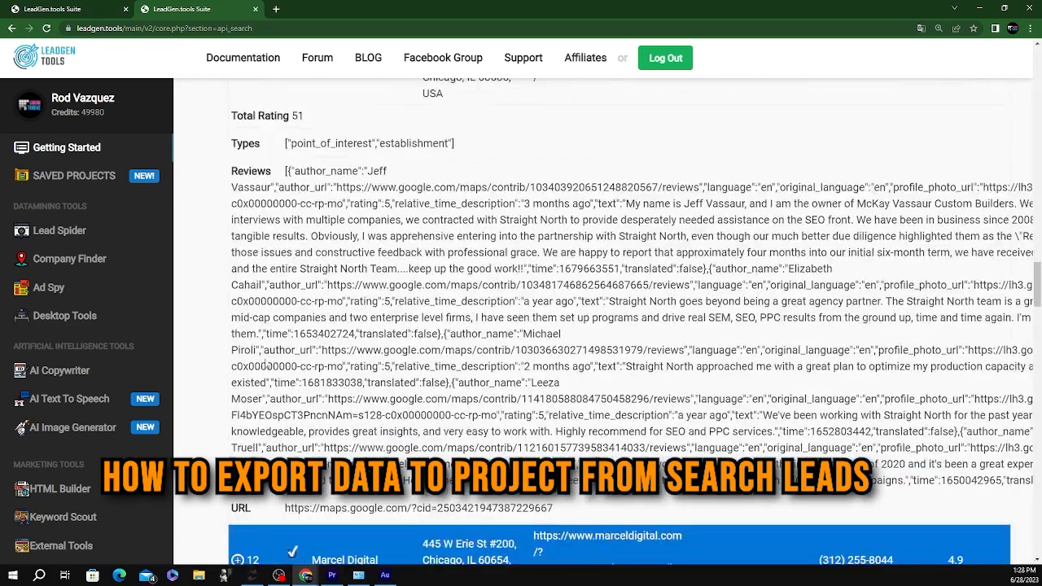
pyautogui.click(243, 290)
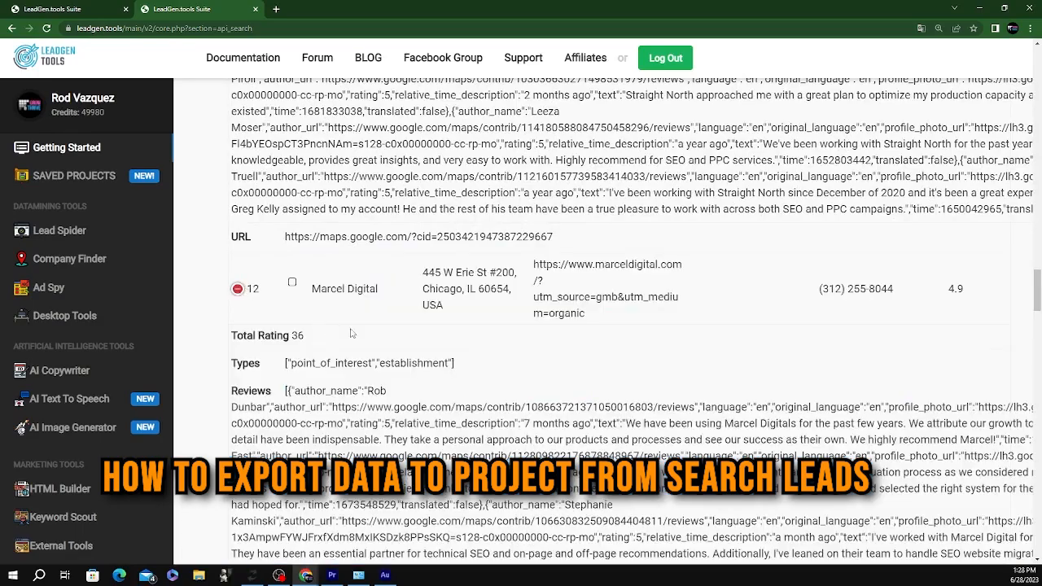
pyautogui.scroll(-10, 352, 332)
pyautogui.scroll(3, 354, 335)
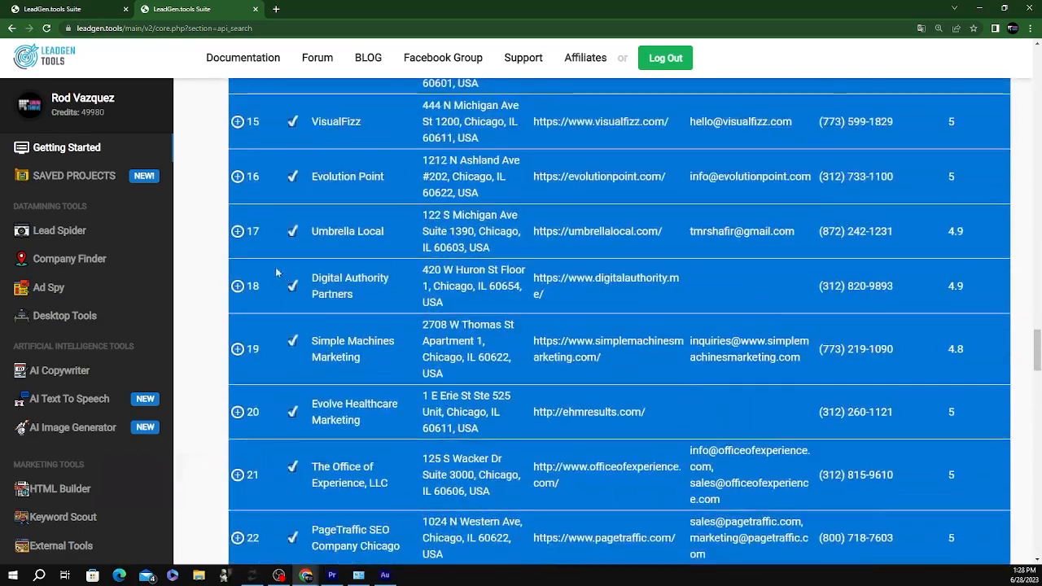
pyautogui.click(237, 288)
pyautogui.scroll(-5, 340, 342)
pyautogui.scroll(-12, 340, 342)
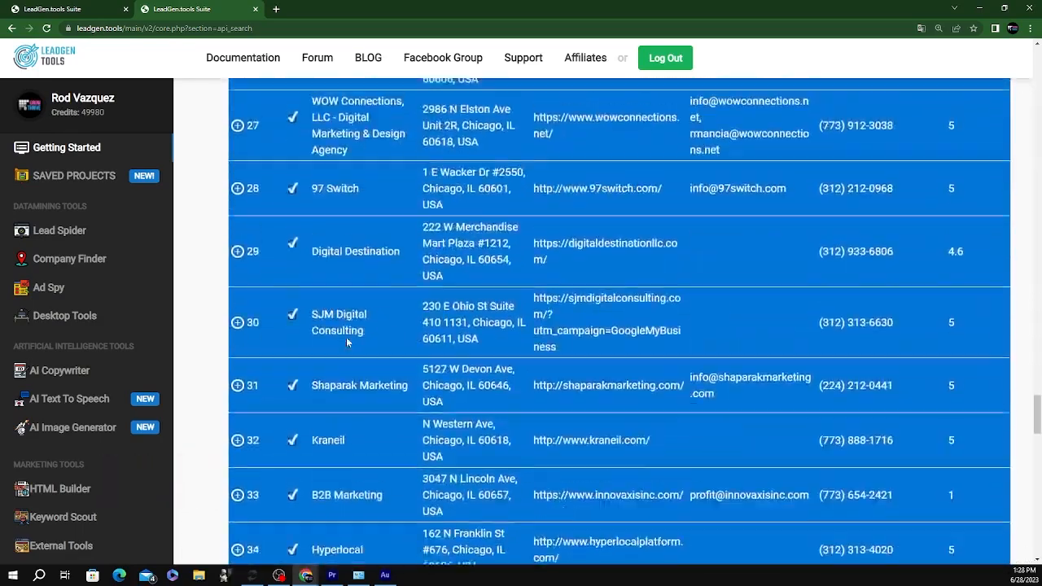
pyautogui.scroll(5, 345, 343)
pyautogui.click(236, 208)
pyautogui.scroll(-8, 224, 260)
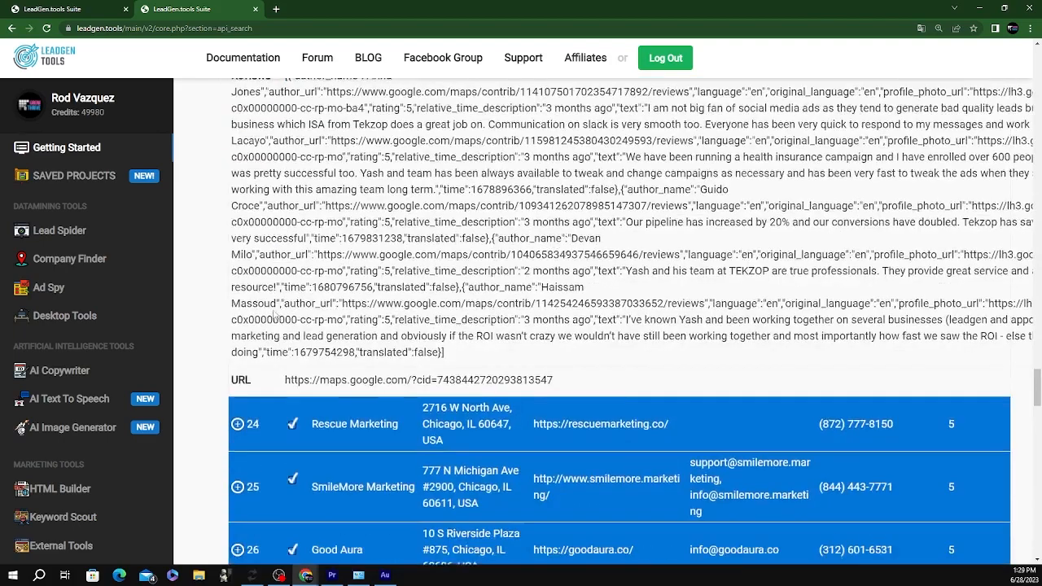
pyautogui.scroll(3, 209, 304)
pyautogui.click(244, 318)
pyautogui.scroll(-9, 453, 355)
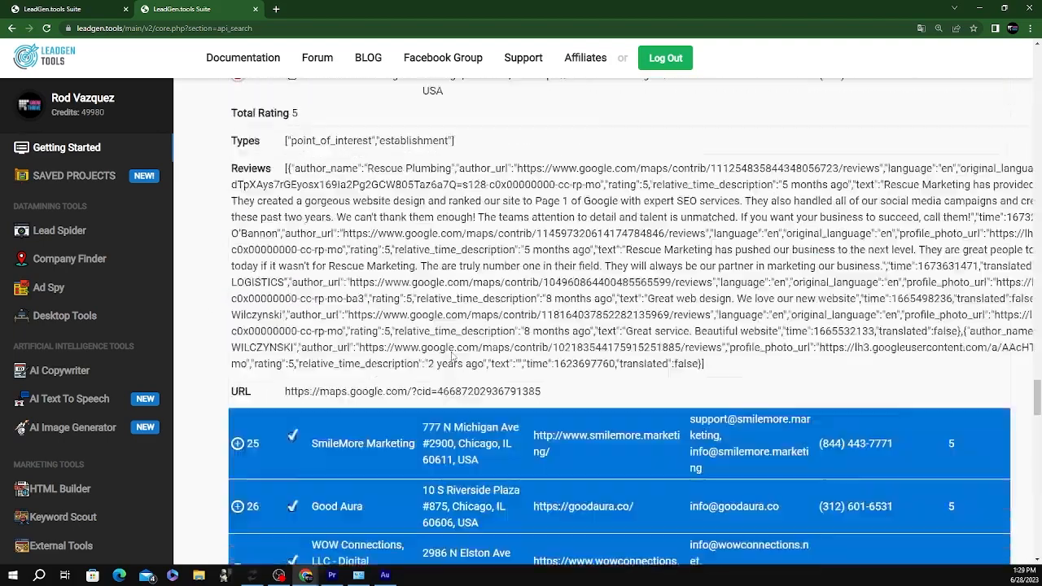
pyautogui.scroll(2, 440, 350)
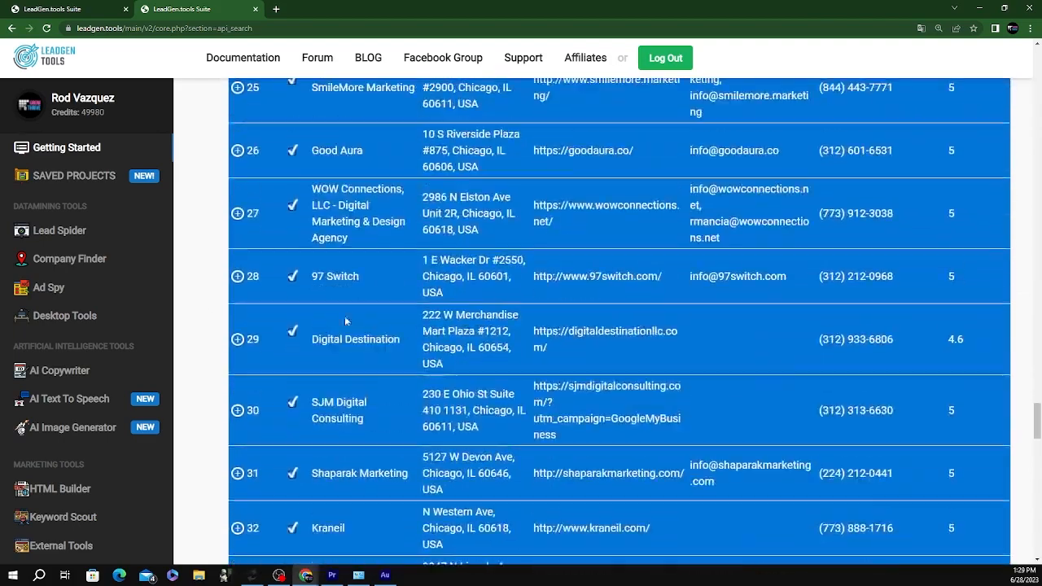
pyautogui.click(242, 342)
pyautogui.scroll(-6, 281, 371)
pyautogui.click(245, 285)
pyautogui.scroll(-10, 424, 350)
pyautogui.scroll(6, 407, 350)
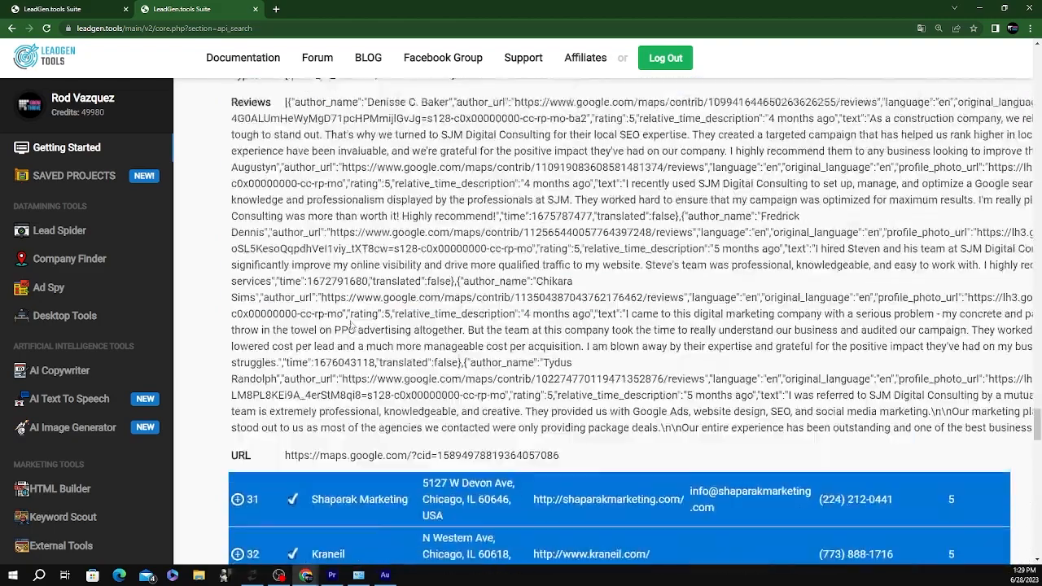
pyautogui.scroll(-10, 352, 326)
pyautogui.scroll(3, 325, 366)
pyautogui.scroll(-7, 301, 399)
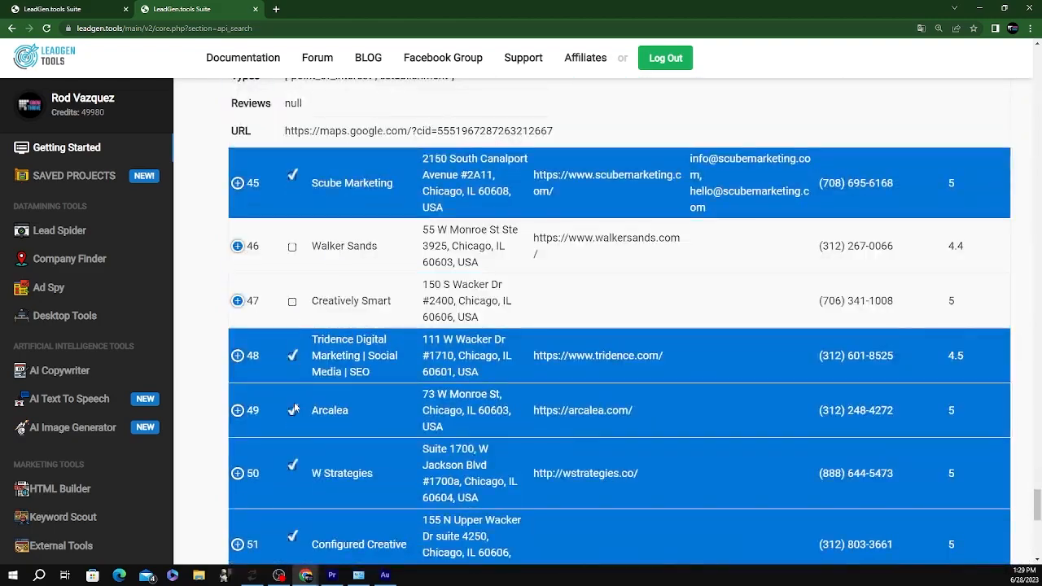
# Untick the Arcalea, W Strategies, Configured Creative and OneIMS leads
pyautogui.click(294, 409)
pyautogui.scroll(-4, 302, 342)
pyautogui.click(291, 141)
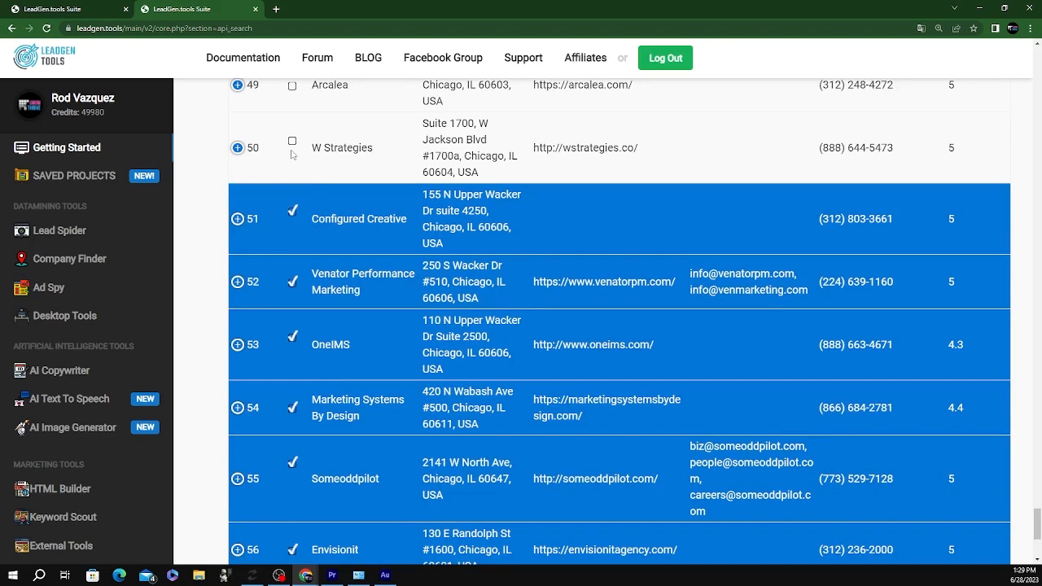
pyautogui.click(308, 224)
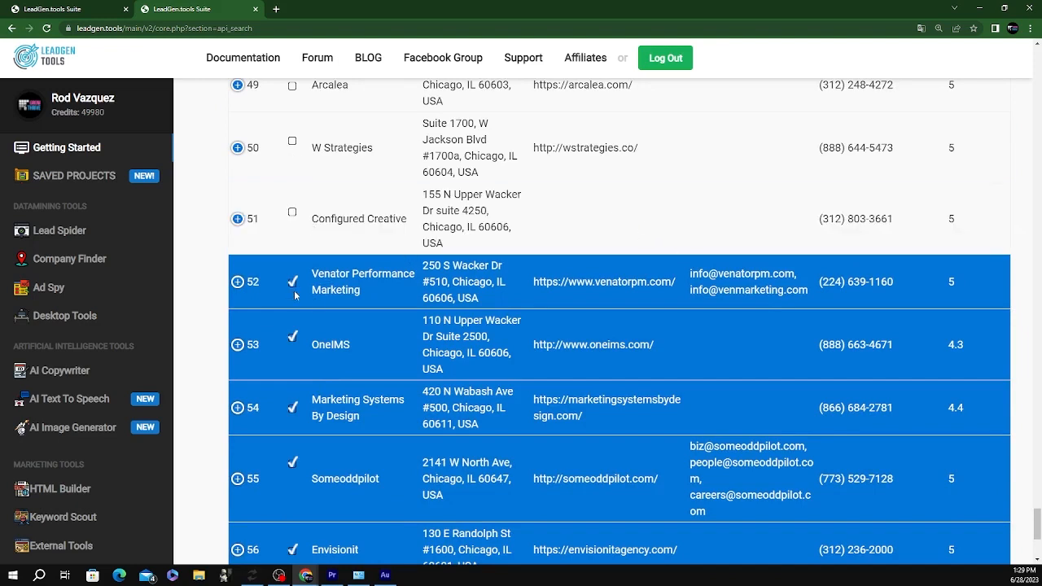
pyautogui.click(367, 333)
# Untick Marketing Systems By Design, Envisionit, Simplified Solutions, INTERNET123 and Revenue Ascend LLC
pyautogui.scroll(-2, 428, 358)
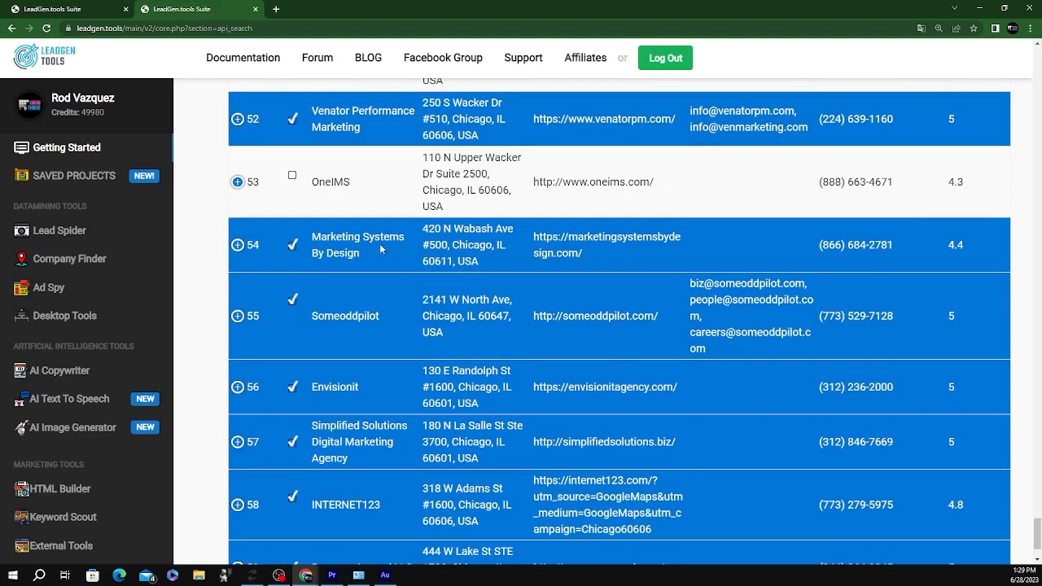
pyautogui.click(383, 250)
pyautogui.scroll(-2, 444, 327)
pyautogui.click(385, 274)
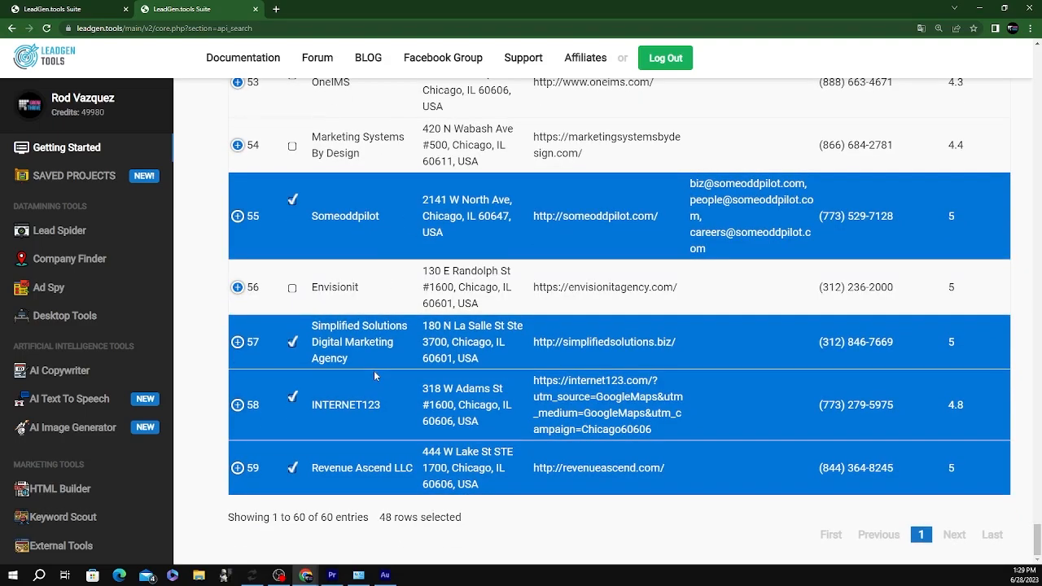
pyautogui.click(385, 365)
pyautogui.click(395, 411)
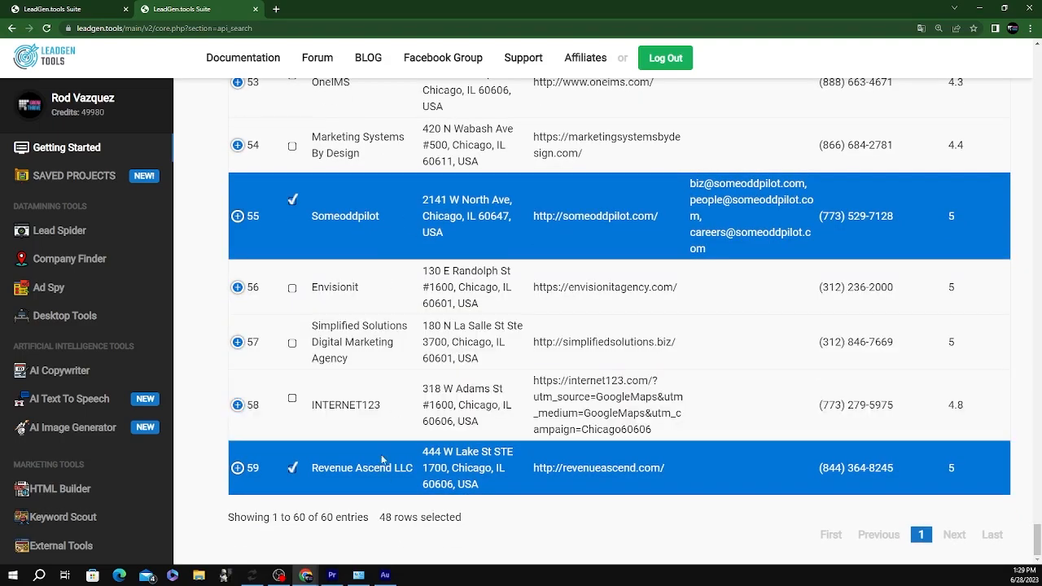
pyautogui.click(382, 460)
pyautogui.scroll(20, 596, 196)
pyautogui.scroll(-5, 595, 196)
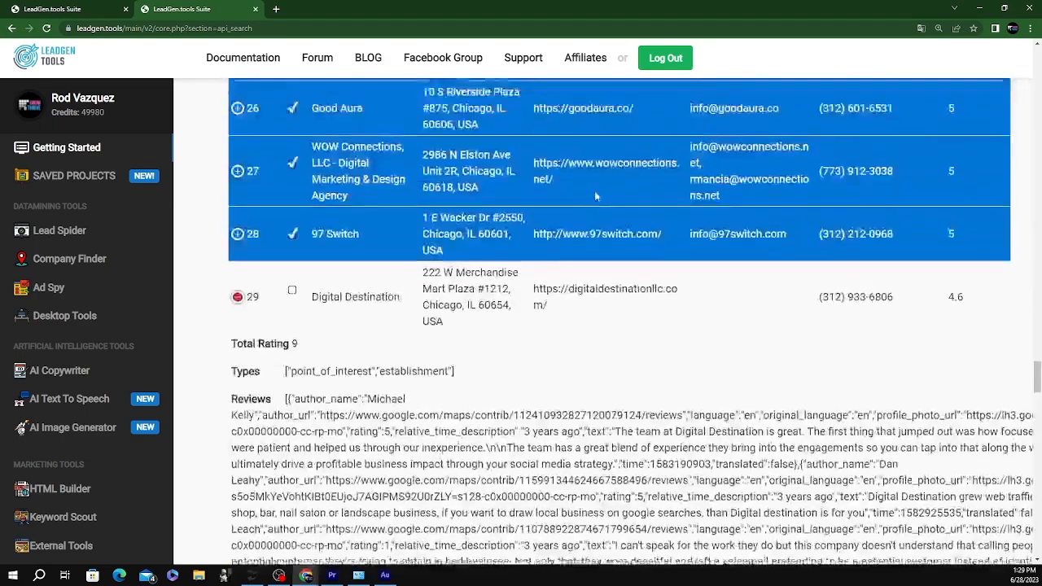
pyautogui.scroll(-15, 595, 196)
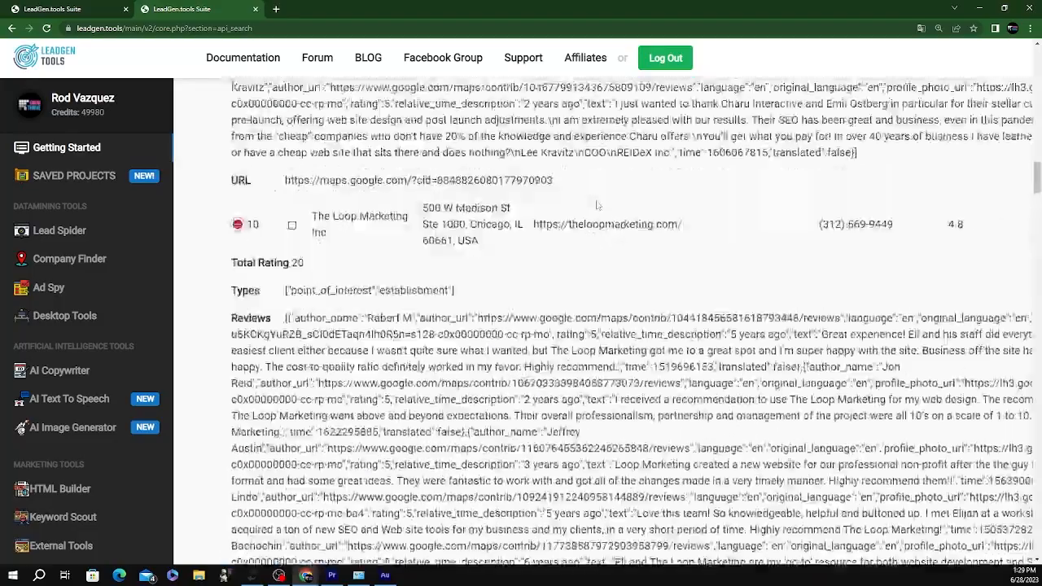
pyautogui.scroll(15, 595, 199)
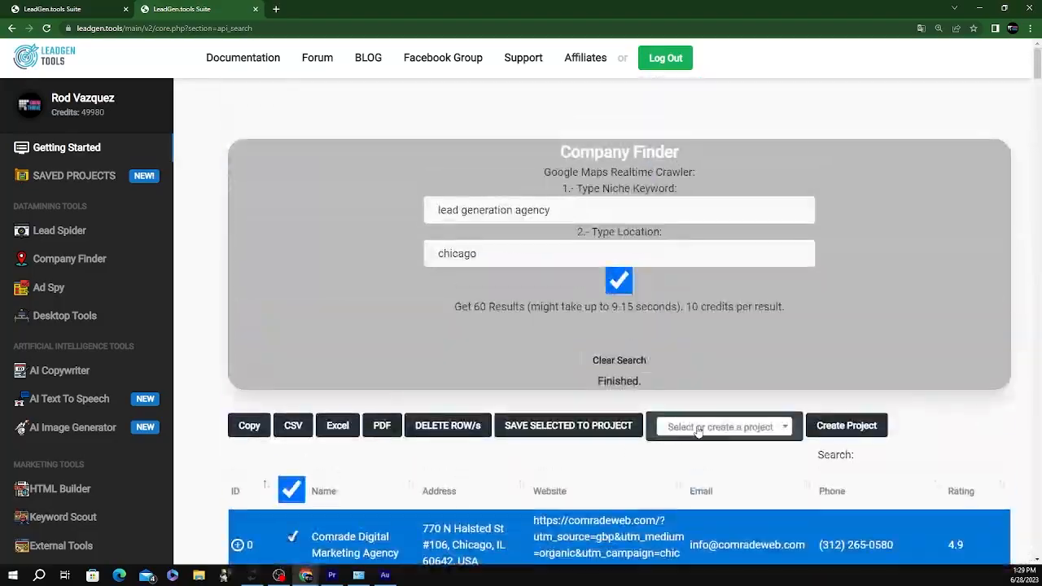
# Choose leadgenagencies as the target project and open Saved Projects in a new tab
pyautogui.click(699, 431)
pyautogui.click(687, 487)
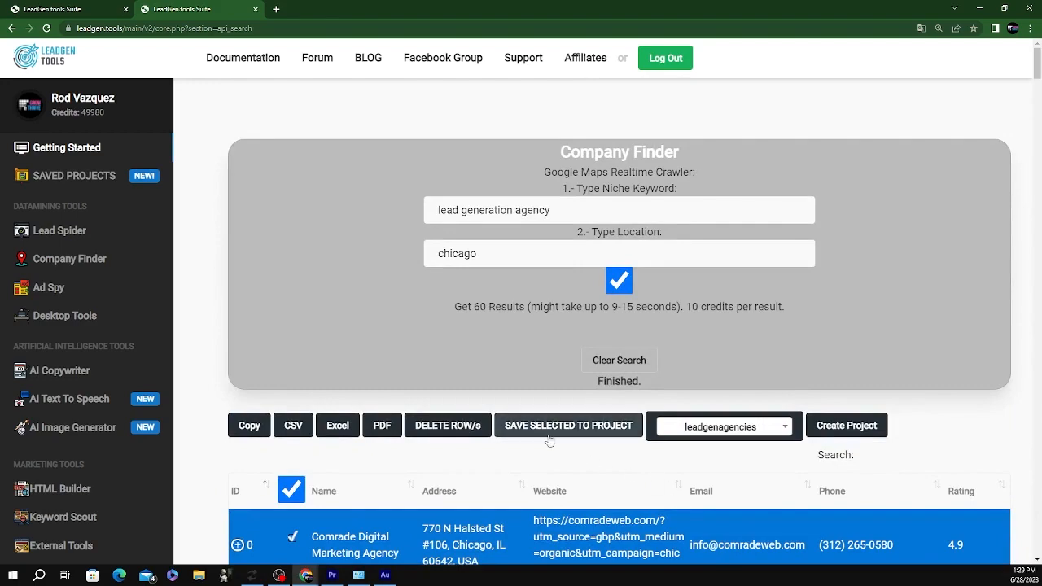
pyautogui.rightClick(70, 178)
pyautogui.click(104, 191)
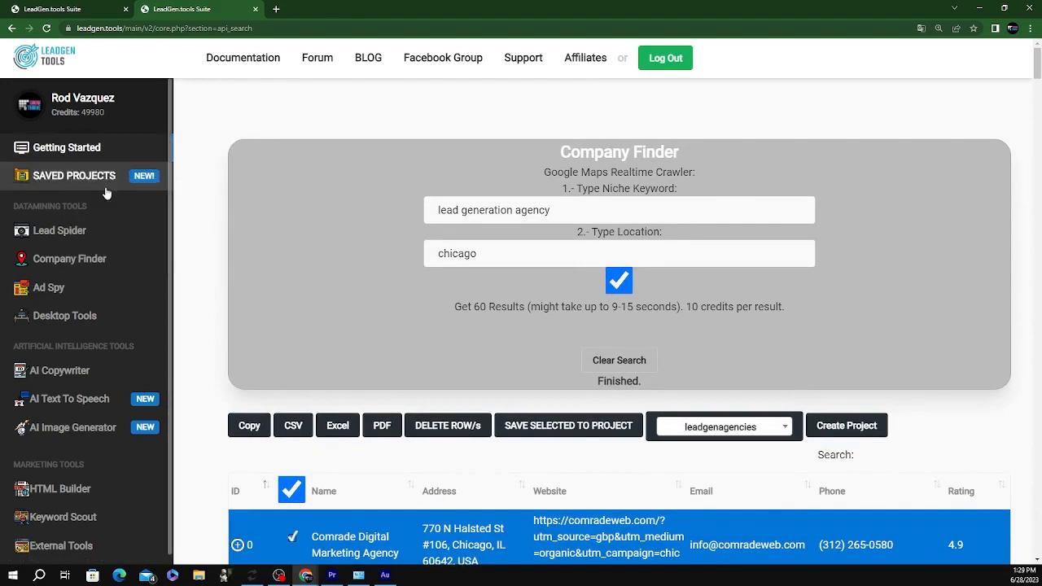
pyautogui.click(312, 9)
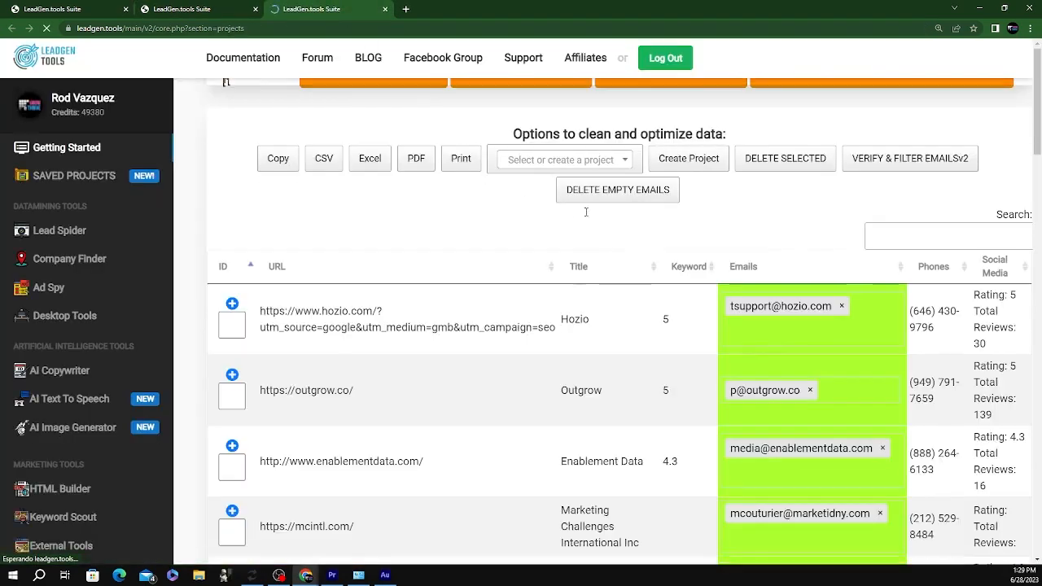
pyautogui.scroll(-5, 597, 228)
pyautogui.scroll(-10, 597, 228)
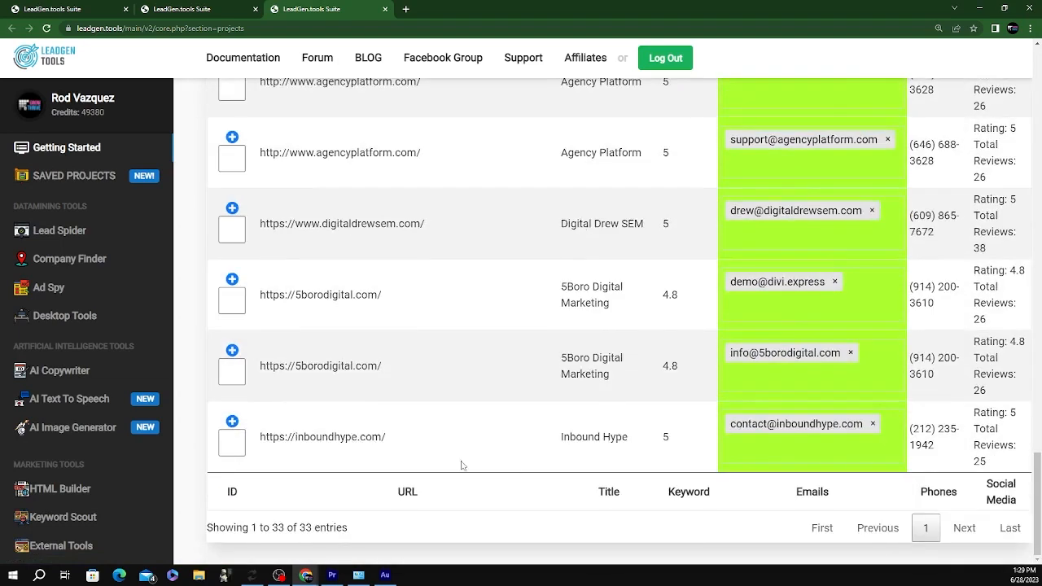
# Save the selected Chicago leads to leadgenagencies and accept the confirmation alert
pyautogui.click(159, 10)
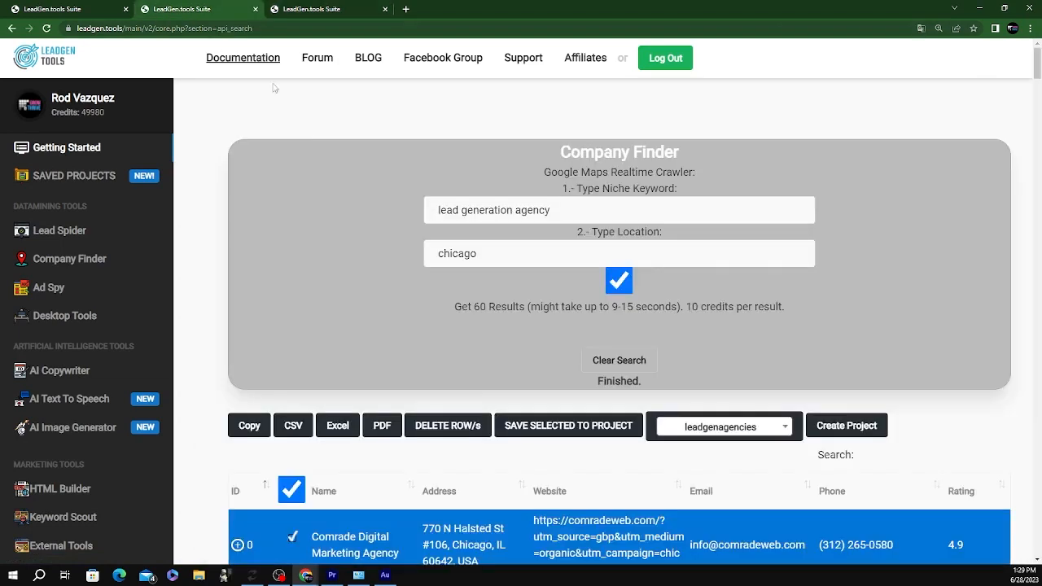
pyautogui.click(592, 436)
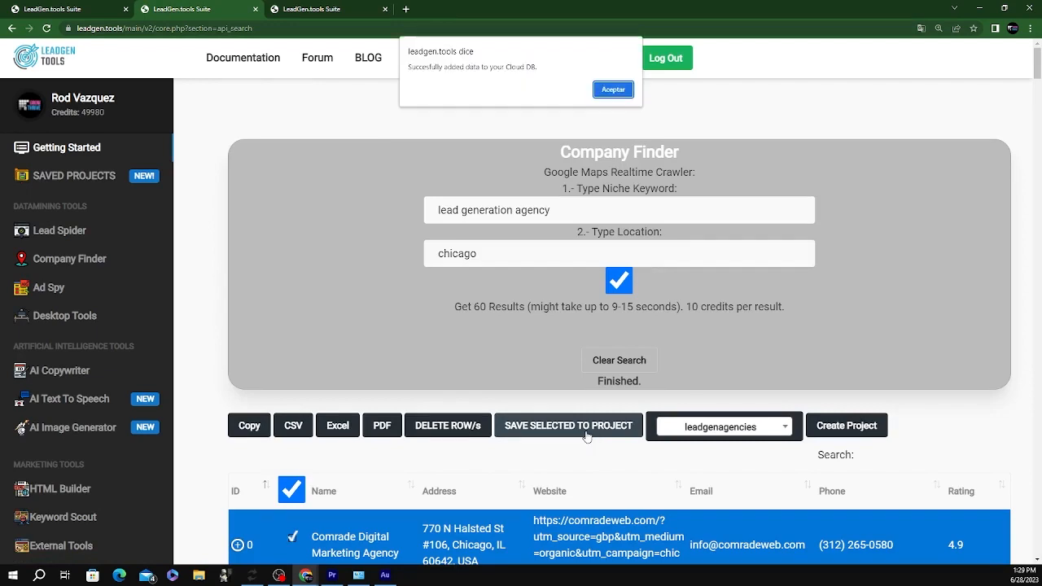
pyautogui.click(613, 89)
pyautogui.click(314, 8)
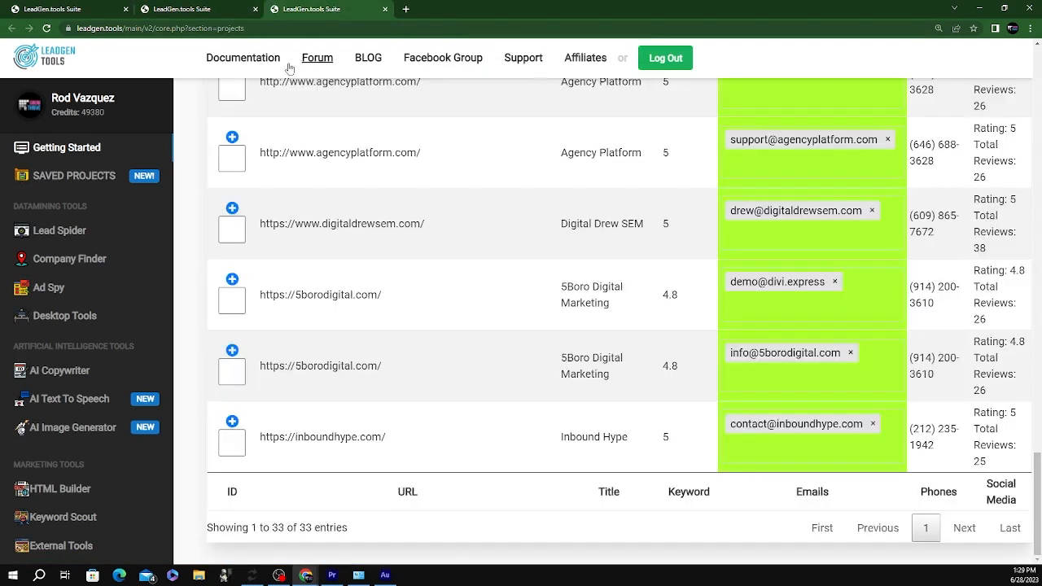
# Reload Saved Projects and load leadgenagencies, now showing 83 entries
pyautogui.click(46, 29)
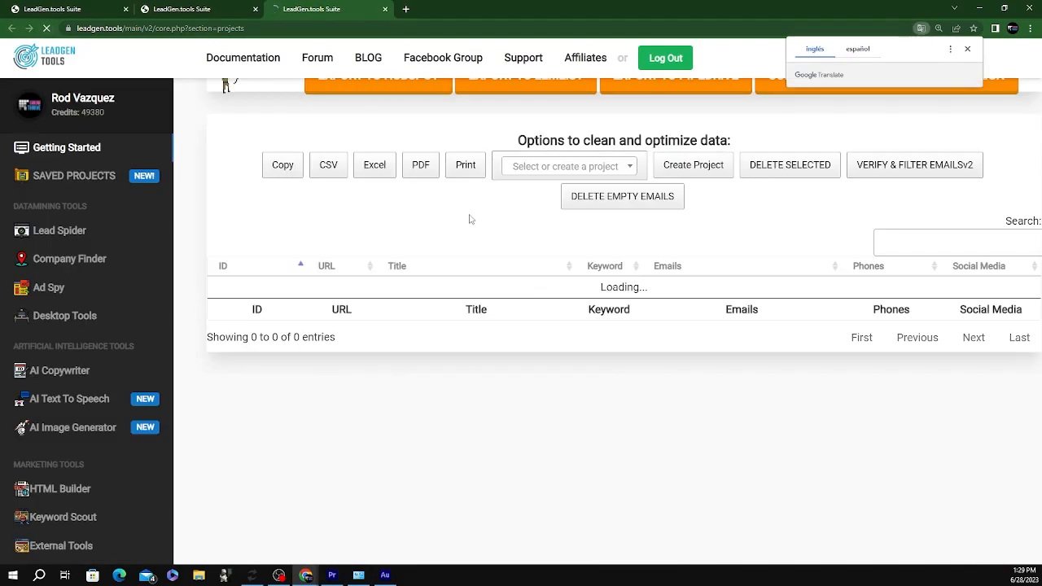
pyautogui.scroll(-1, 486, 225)
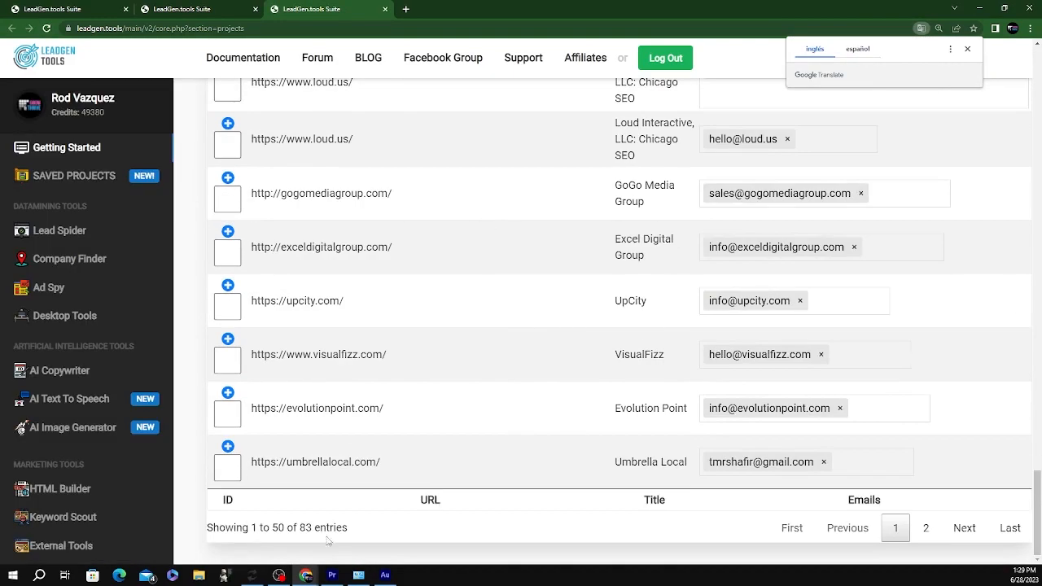
pyautogui.scroll(20, 530, 263)
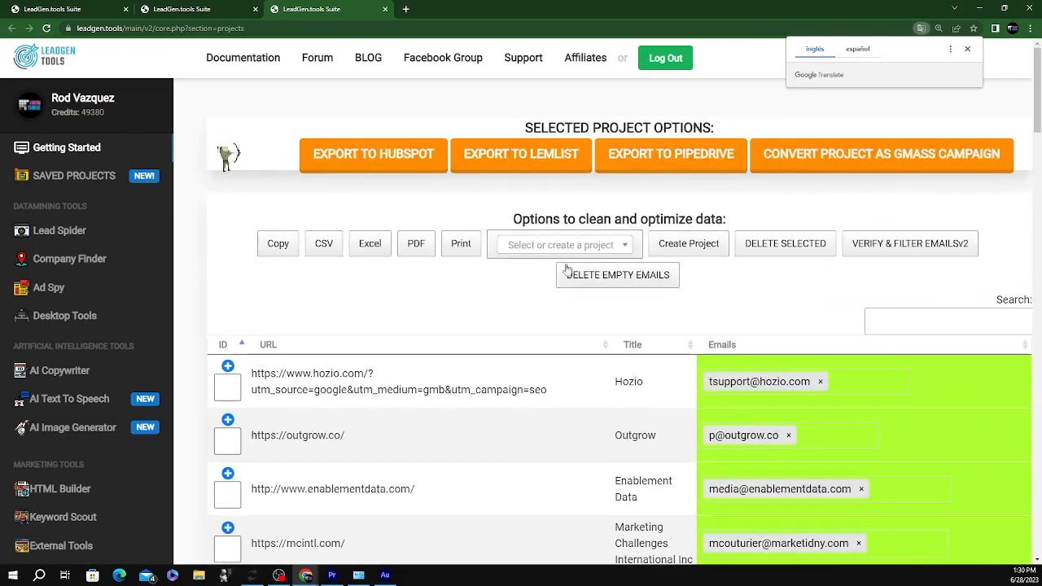
pyautogui.click(561, 245)
pyautogui.click(533, 298)
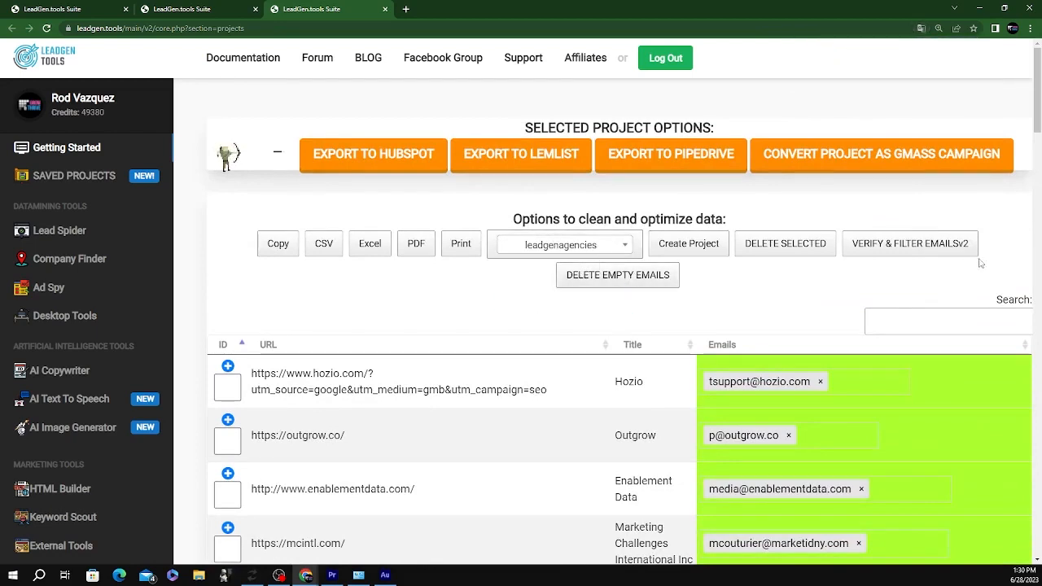
pyautogui.scroll(-15, 891, 253)
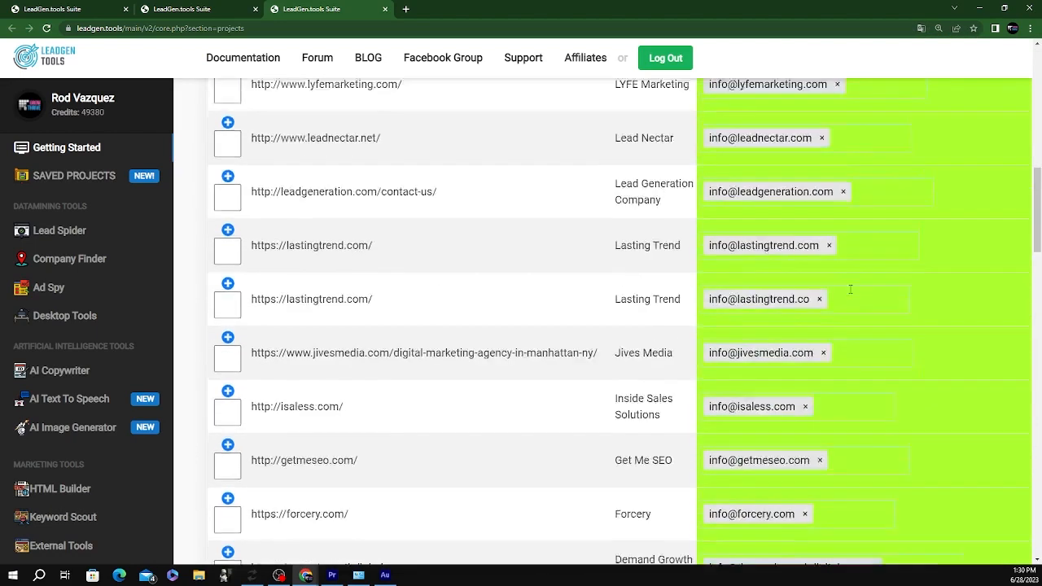
pyautogui.scroll(-12, 844, 307)
pyautogui.scroll(20, 841, 304)
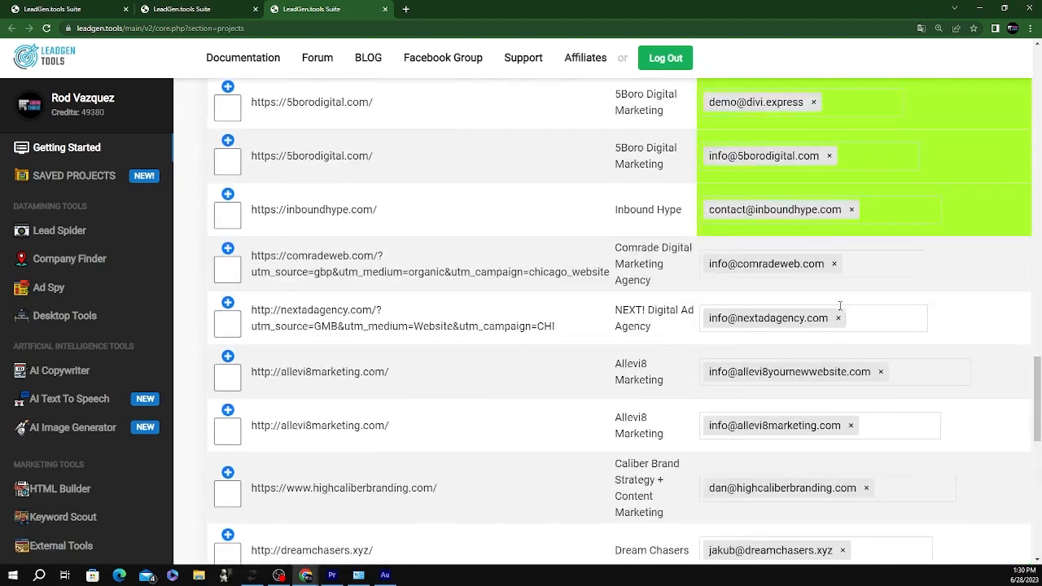
pyautogui.scroll(-15, 842, 310)
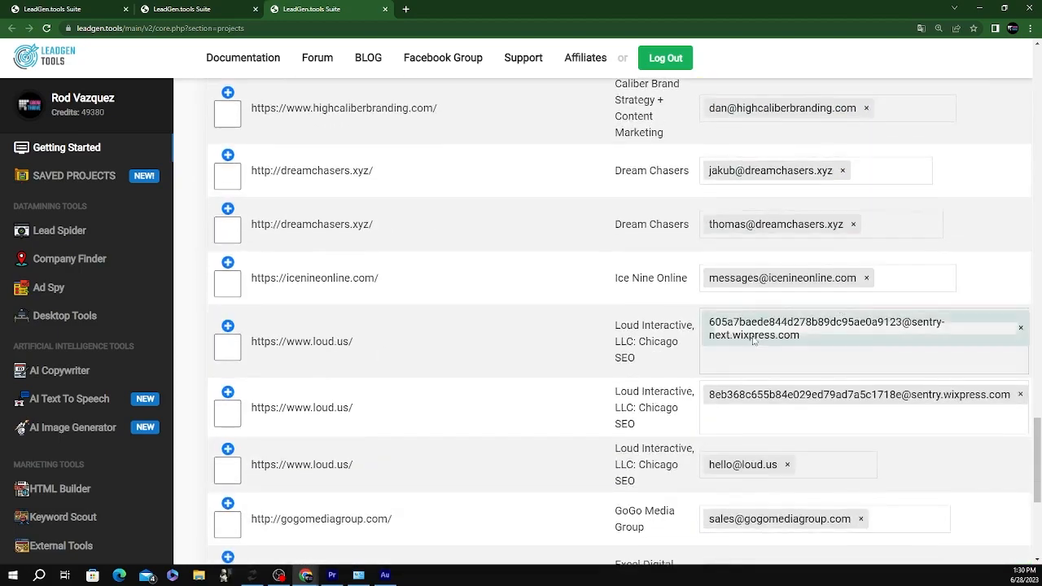
# Tick the two loud.us rows that have wixpress junk addresses
pyautogui.click(225, 352)
pyautogui.scroll(-3, 232, 334)
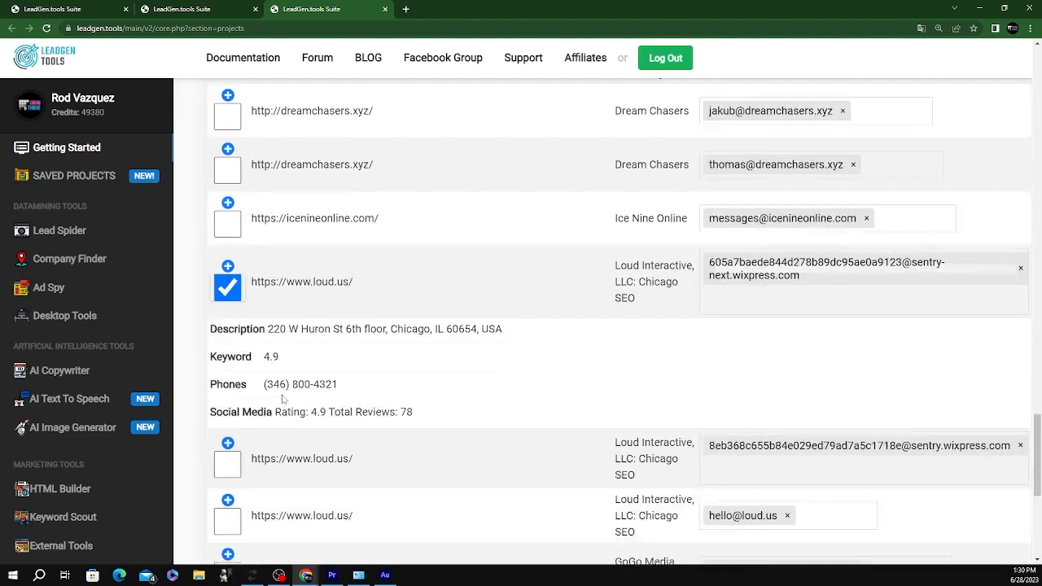
pyautogui.click(232, 311)
pyautogui.scroll(-4, 625, 301)
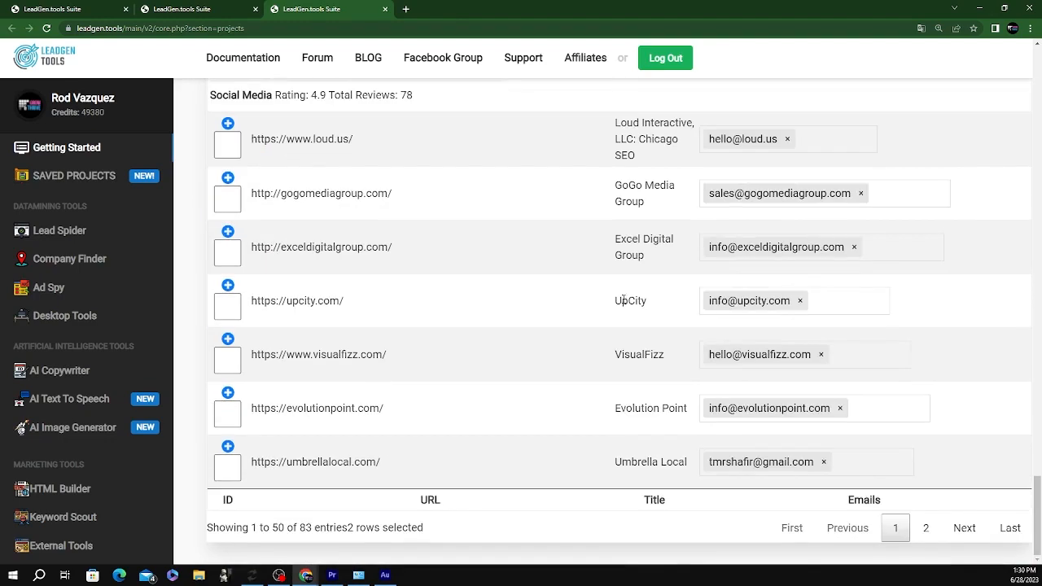
pyautogui.scroll(20, 625, 301)
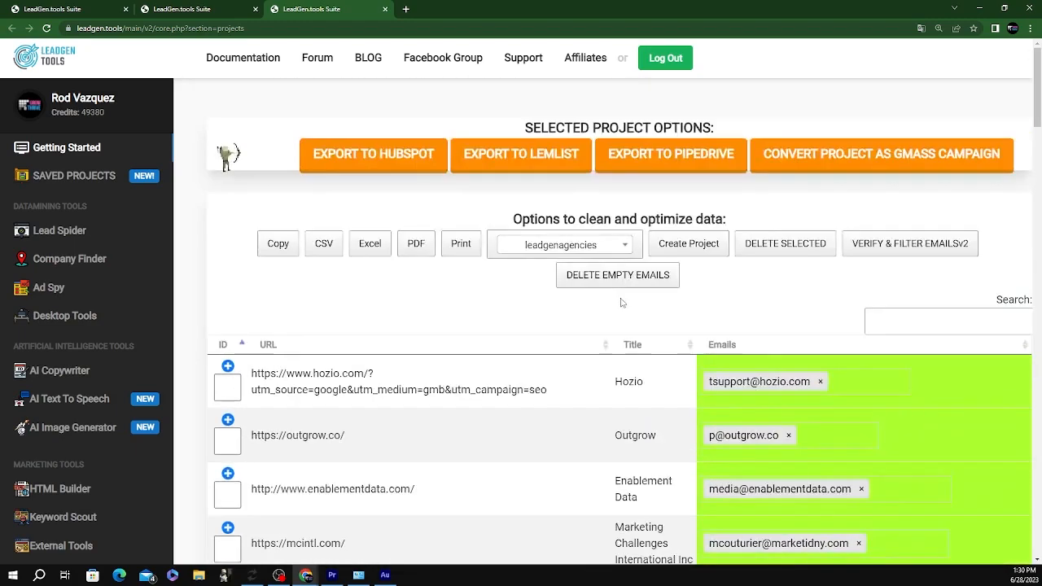
# Delete the two junk loud.us rows, leaving 81 entries
pyautogui.click(775, 257)
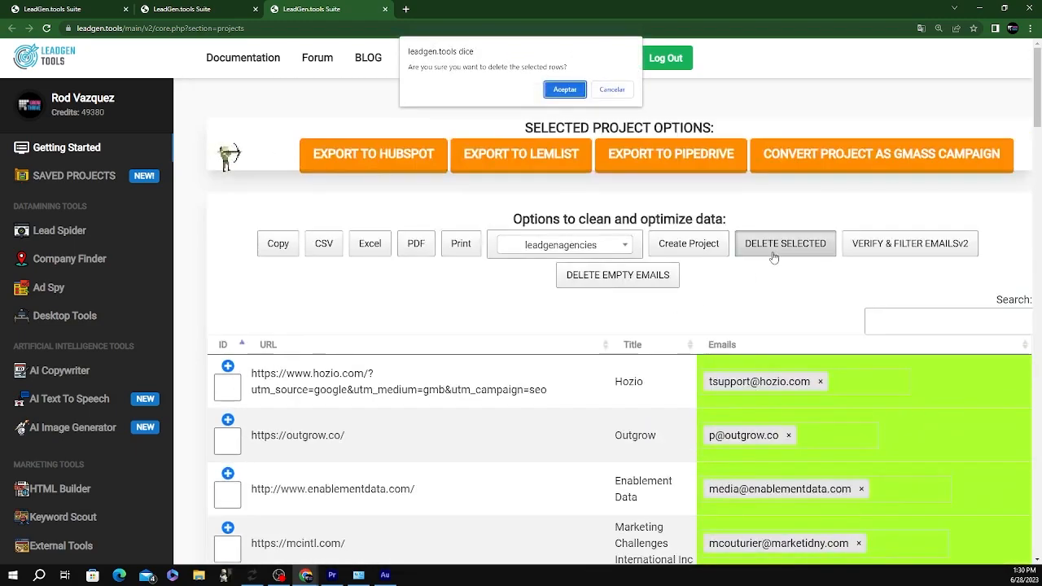
pyautogui.click(565, 90)
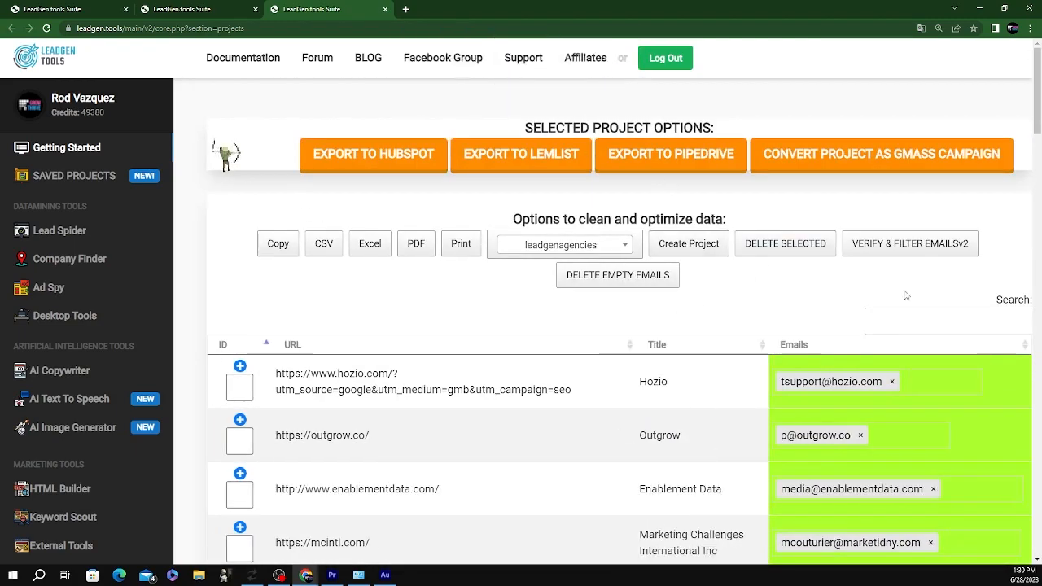
pyautogui.scroll(-20, 907, 295)
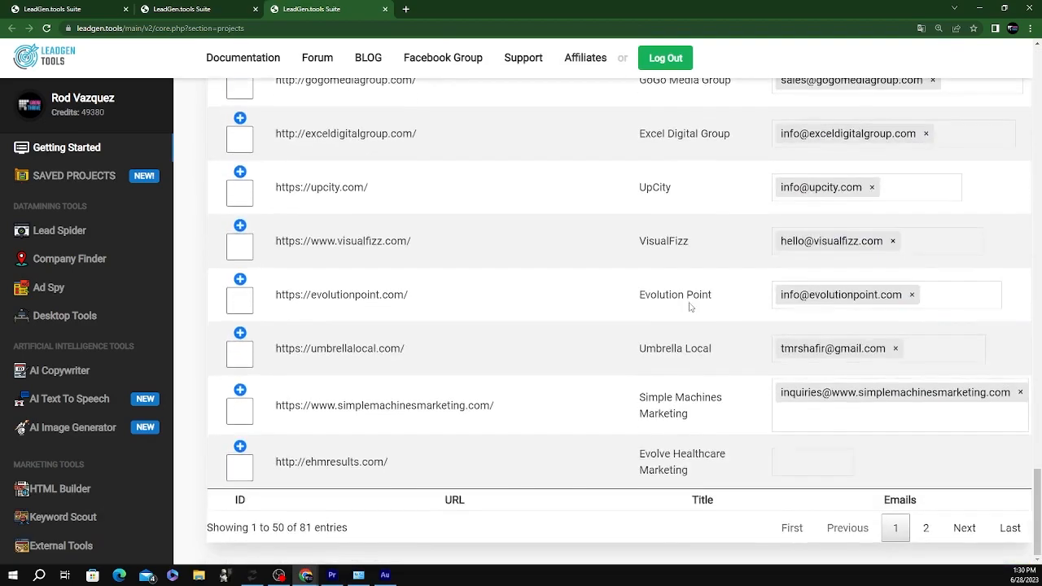
pyautogui.scroll(20, 829, 395)
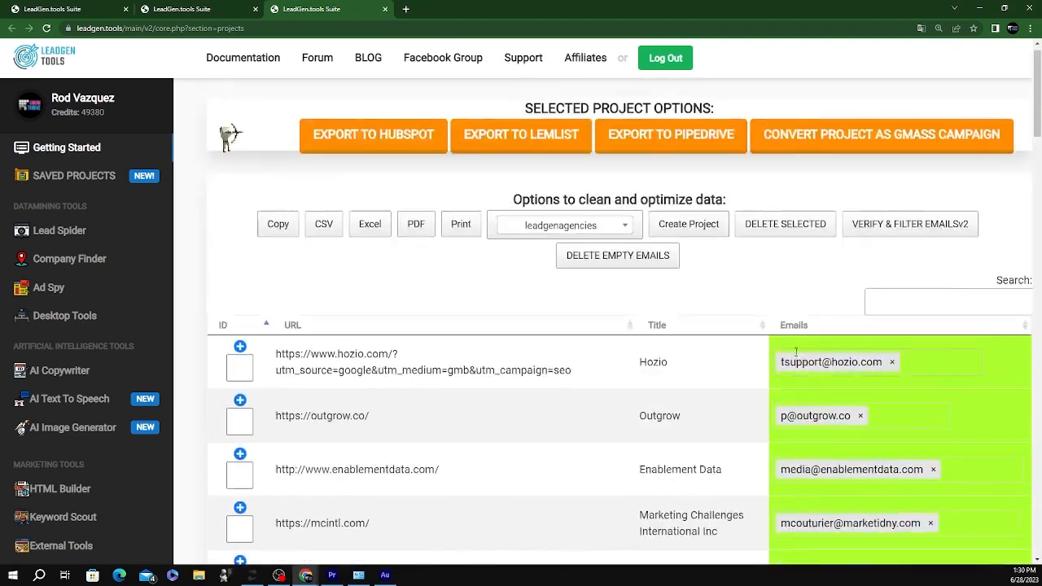
# Start VERIFY & FILTER EMAILSv2 and move to page 2 of the entries
pyautogui.click(871, 245)
pyautogui.scroll(-15, 407, 384)
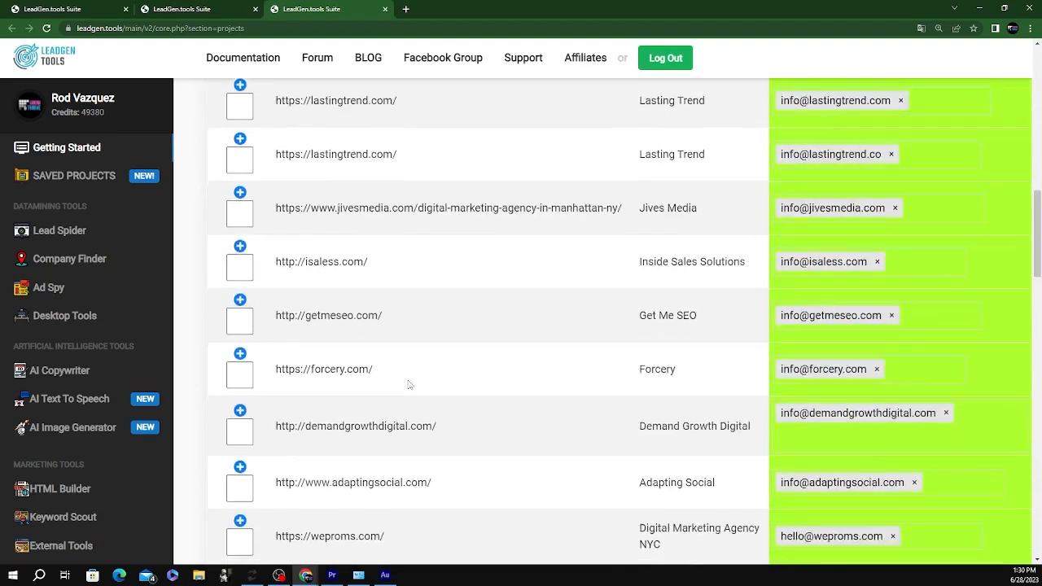
pyautogui.scroll(-10, 442, 401)
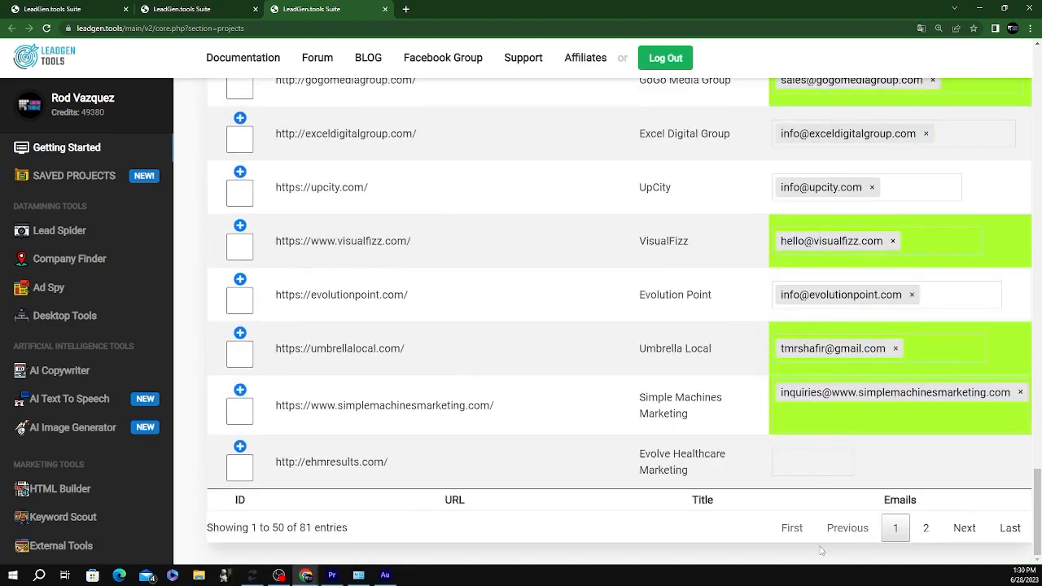
pyautogui.click(926, 528)
# On page 2, tick the Kraneil and Hyperlocal rows, which lack email addresses
pyautogui.scroll(15, 870, 335)
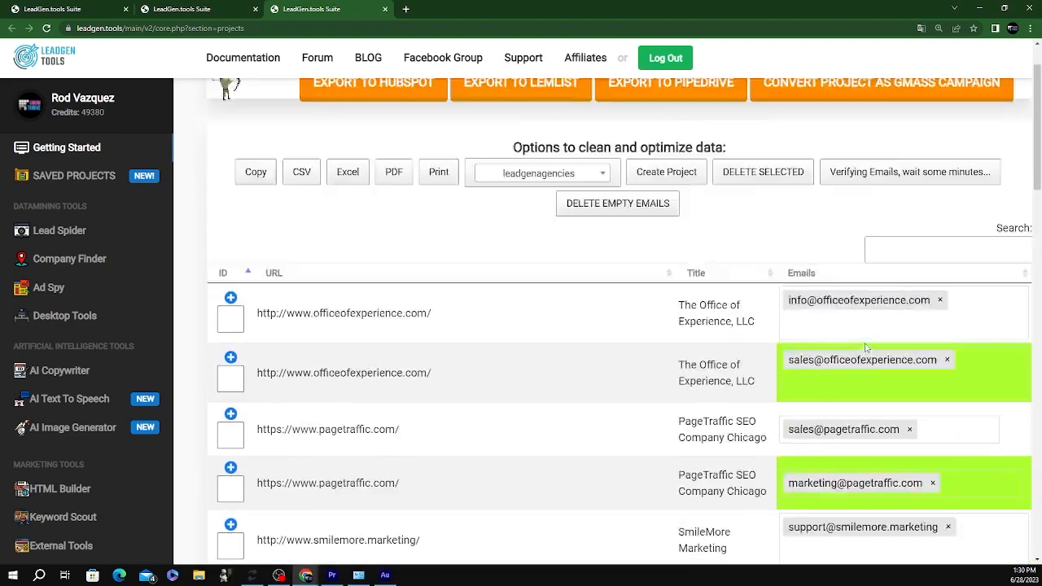
pyautogui.scroll(1, 867, 347)
pyautogui.scroll(-6, 868, 350)
pyautogui.scroll(1, 868, 353)
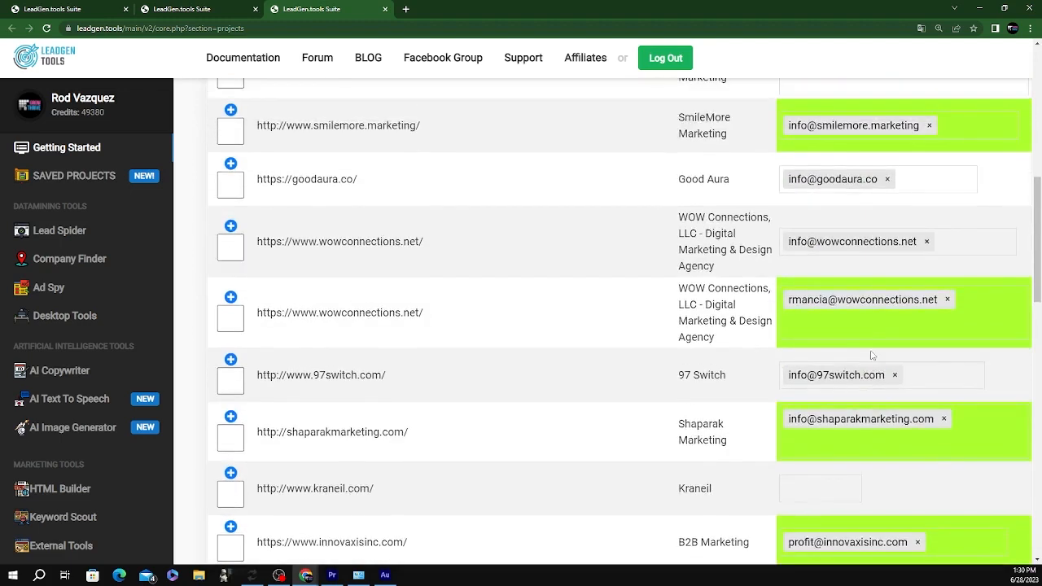
pyautogui.scroll(-4, 871, 359)
pyautogui.click(240, 174)
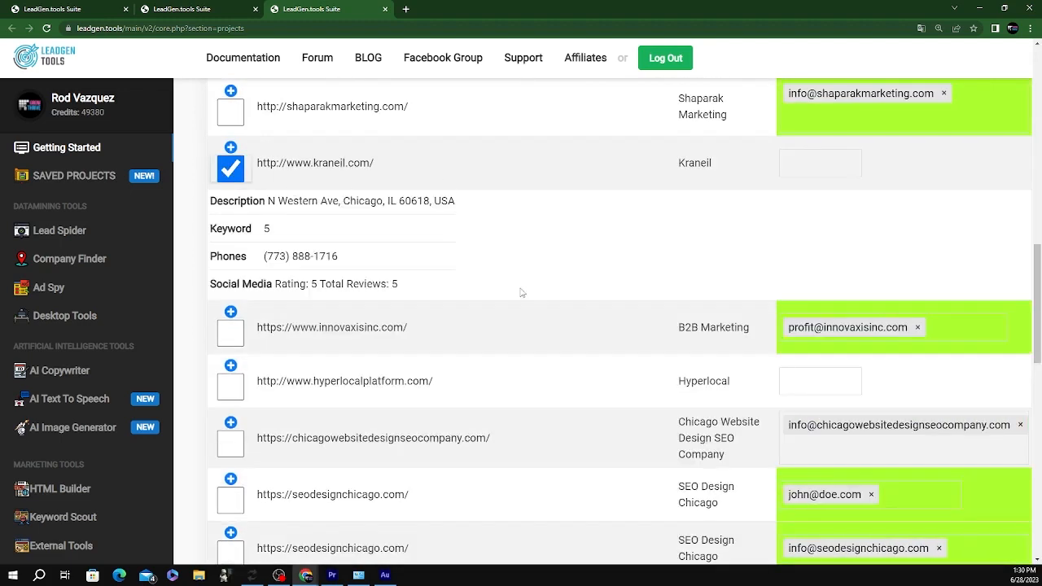
pyautogui.scroll(-2, 530, 302)
pyautogui.click(231, 225)
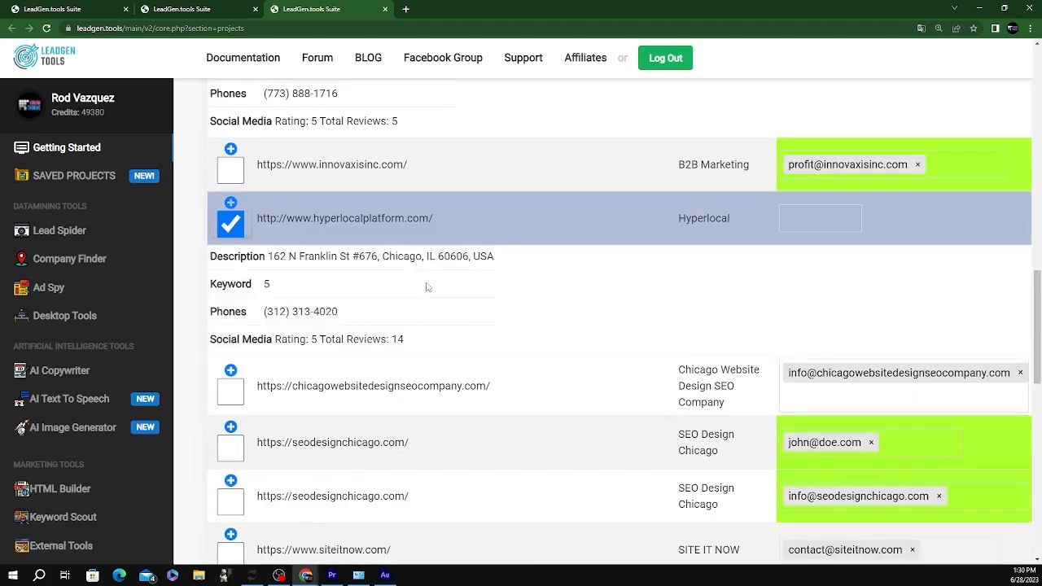
pyautogui.scroll(-10, 426, 284)
pyautogui.scroll(1, 447, 299)
pyautogui.scroll(15, 446, 299)
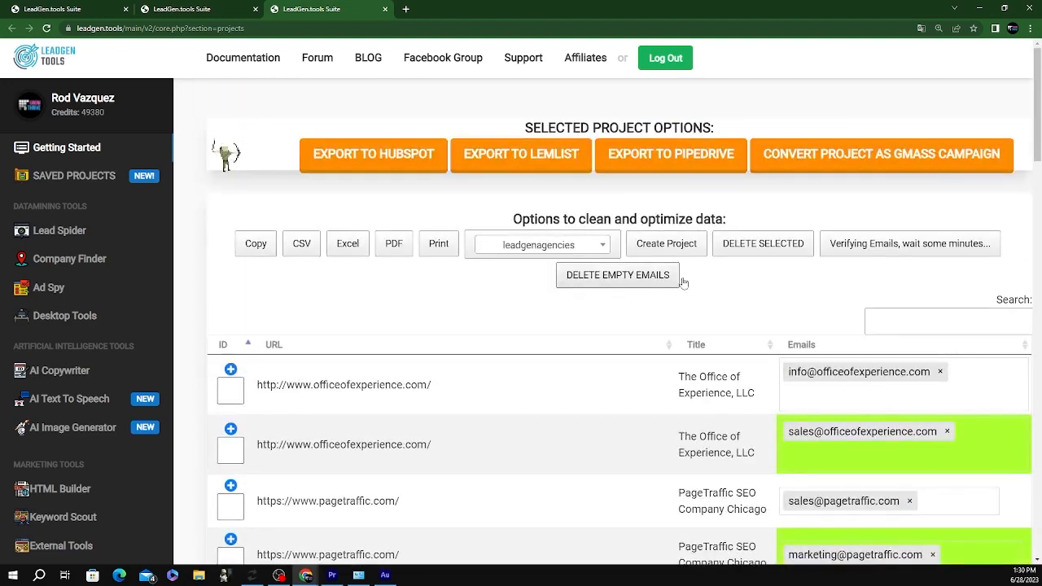
# Delete all rows without an email address and check the second page
pyautogui.click(636, 279)
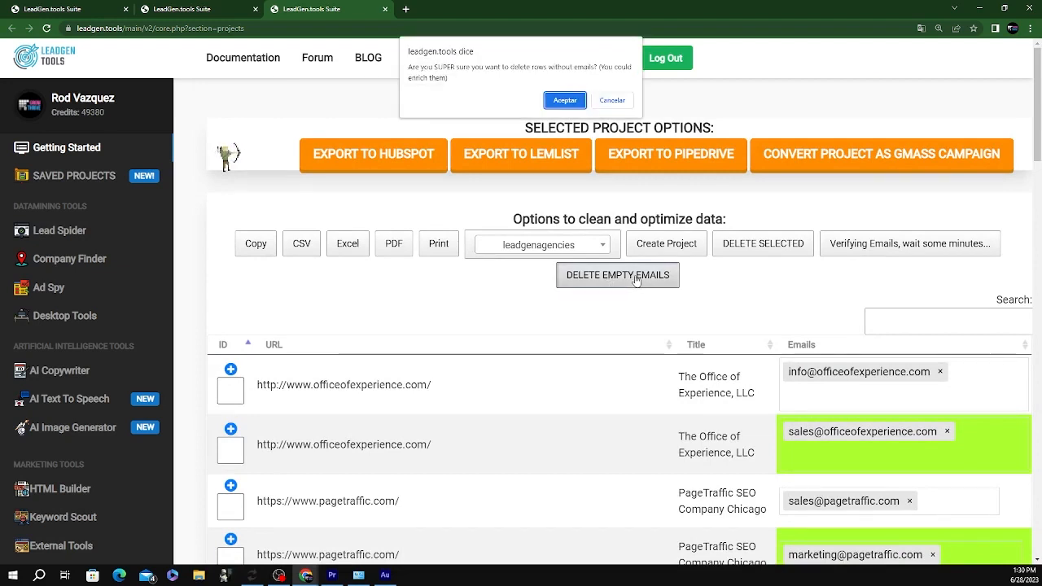
pyautogui.click(564, 100)
pyautogui.scroll(-15, 717, 317)
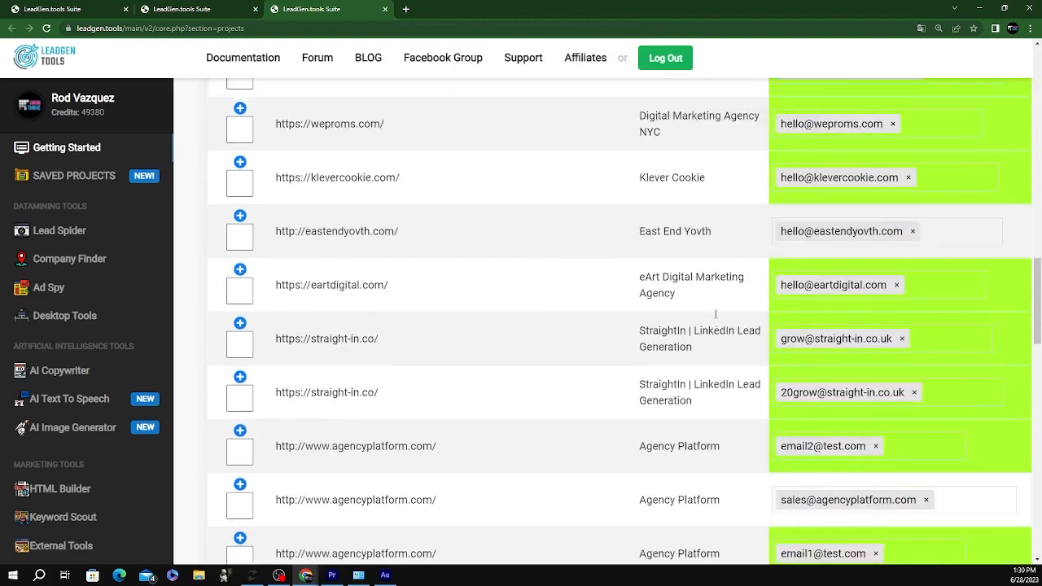
pyautogui.scroll(-10, 711, 323)
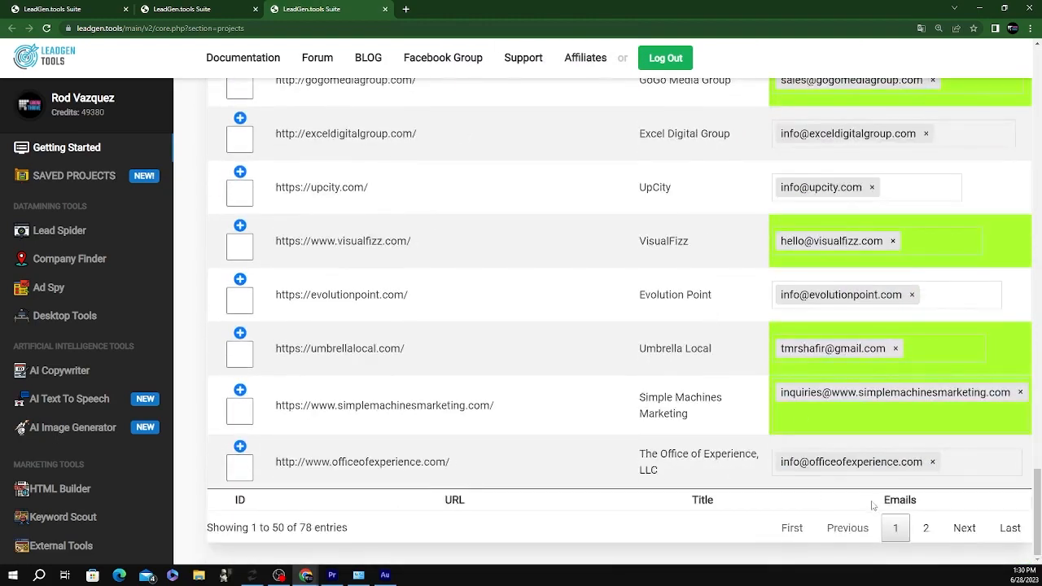
pyautogui.click(926, 528)
pyautogui.scroll(20, 942, 396)
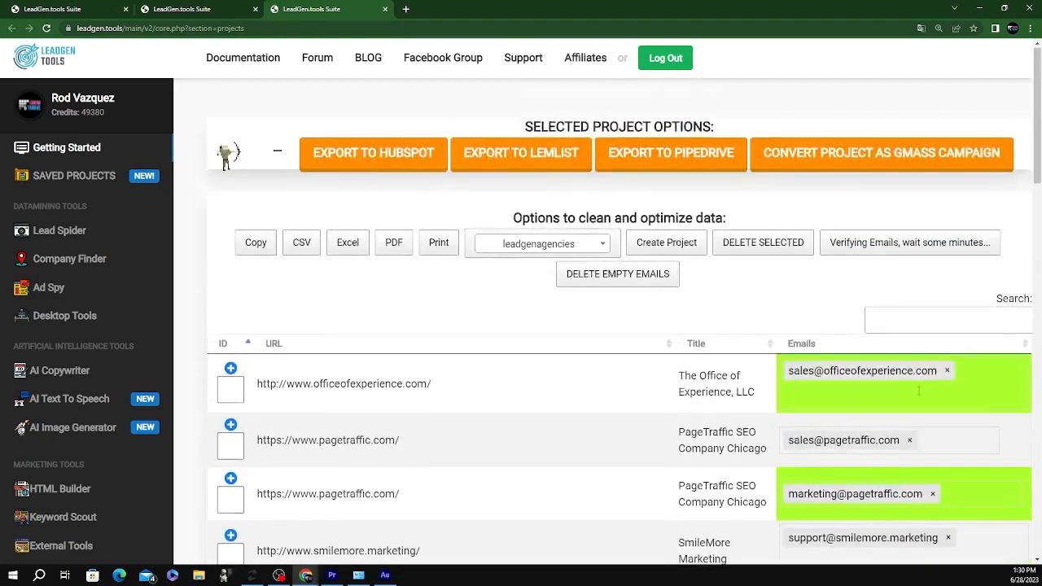
pyautogui.scroll(-2, 895, 374)
pyautogui.scroll(2, 886, 368)
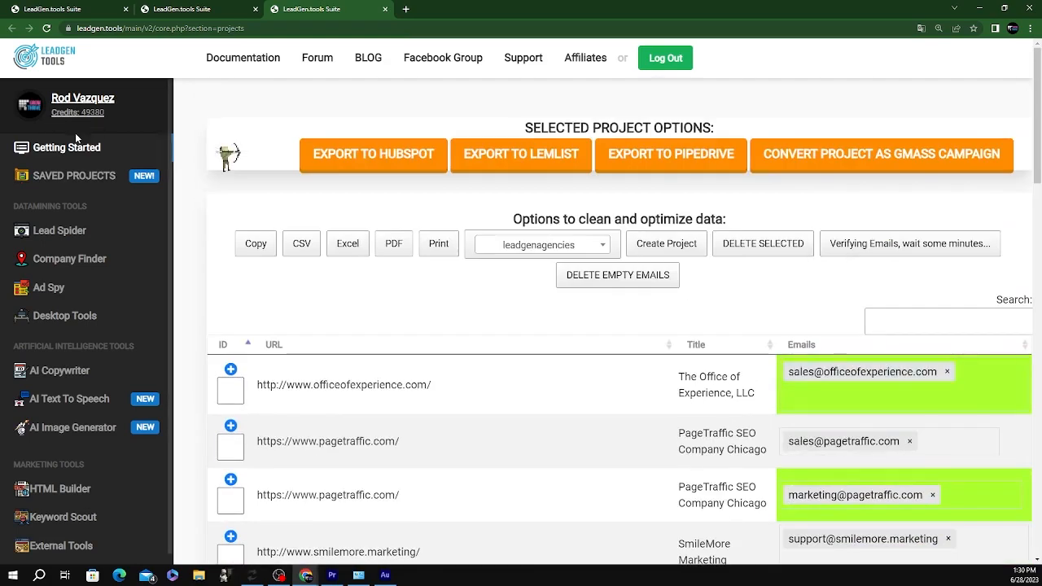
# Reload the projects page and scroll through the refreshed, verified email table
pyautogui.click(46, 29)
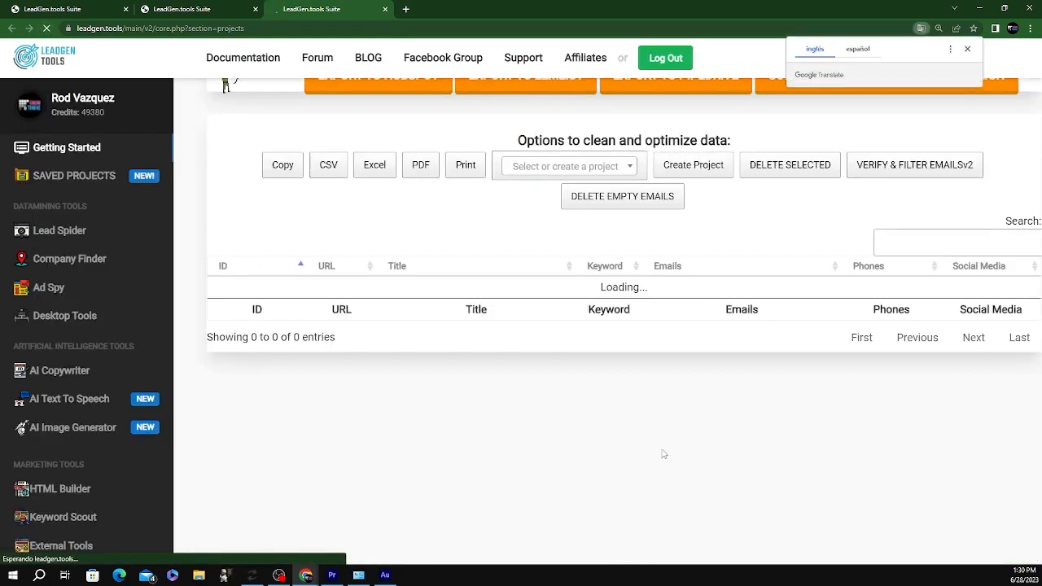
pyautogui.scroll(-20, 737, 362)
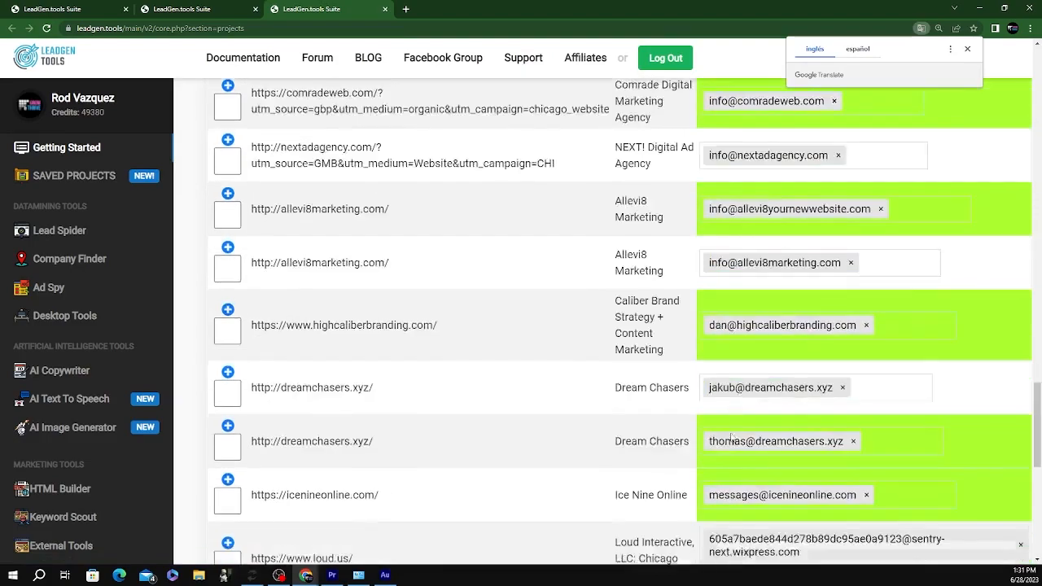
pyautogui.scroll(-5, 741, 439)
pyautogui.scroll(5, 750, 443)
pyautogui.scroll(5, 750, 424)
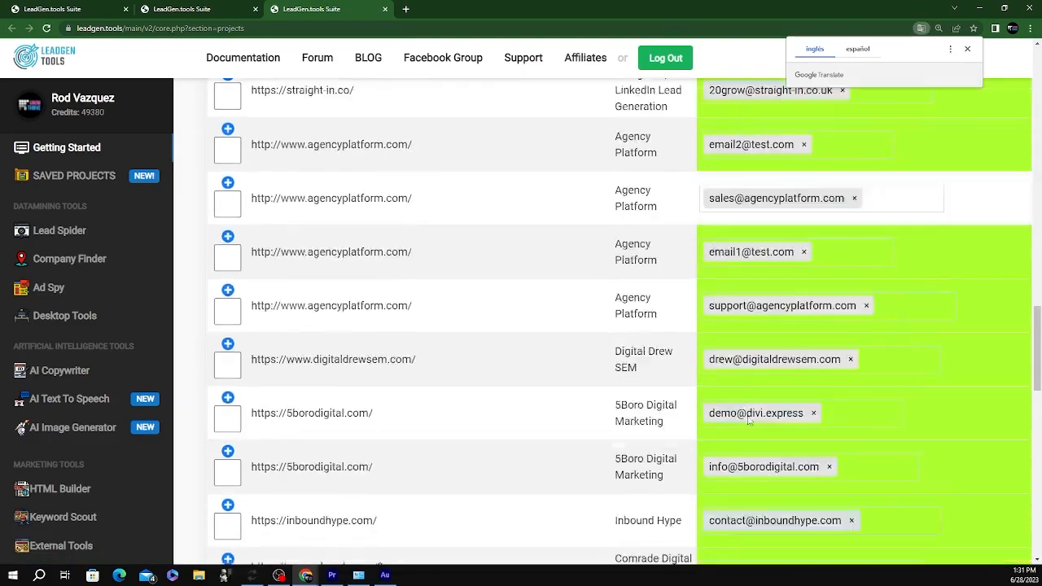
pyautogui.scroll(15, 750, 419)
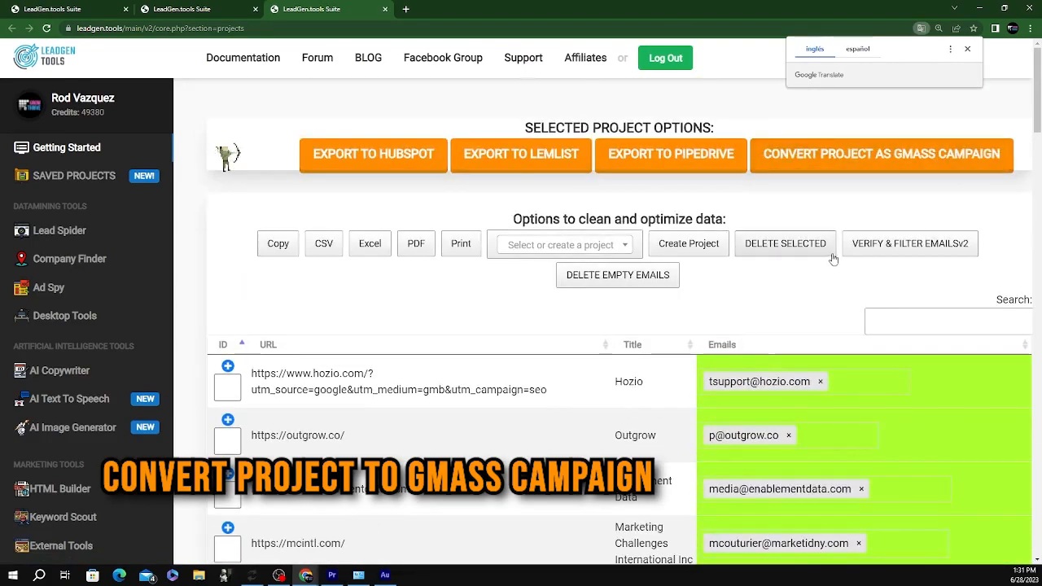
# Verify the emails and convert the leadgenagencies project into a GMass campaign
pyautogui.click(847, 250)
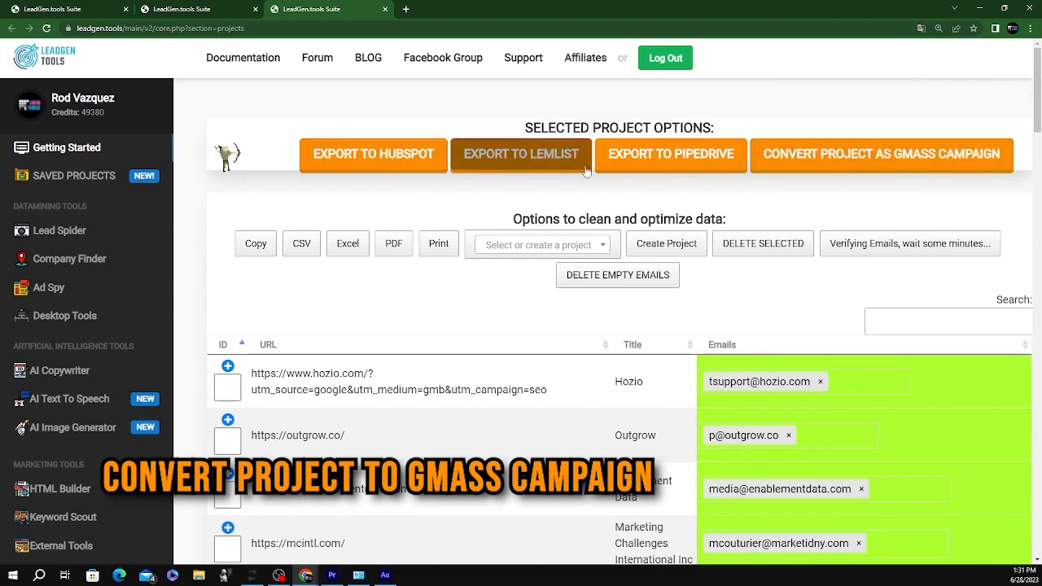
pyautogui.click(865, 159)
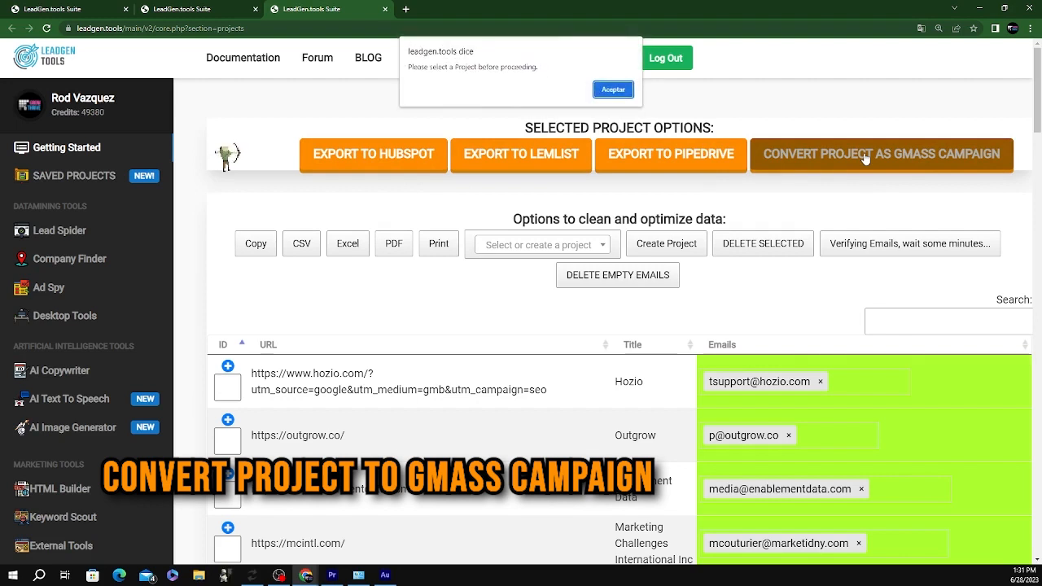
pyautogui.click(613, 90)
pyautogui.click(533, 245)
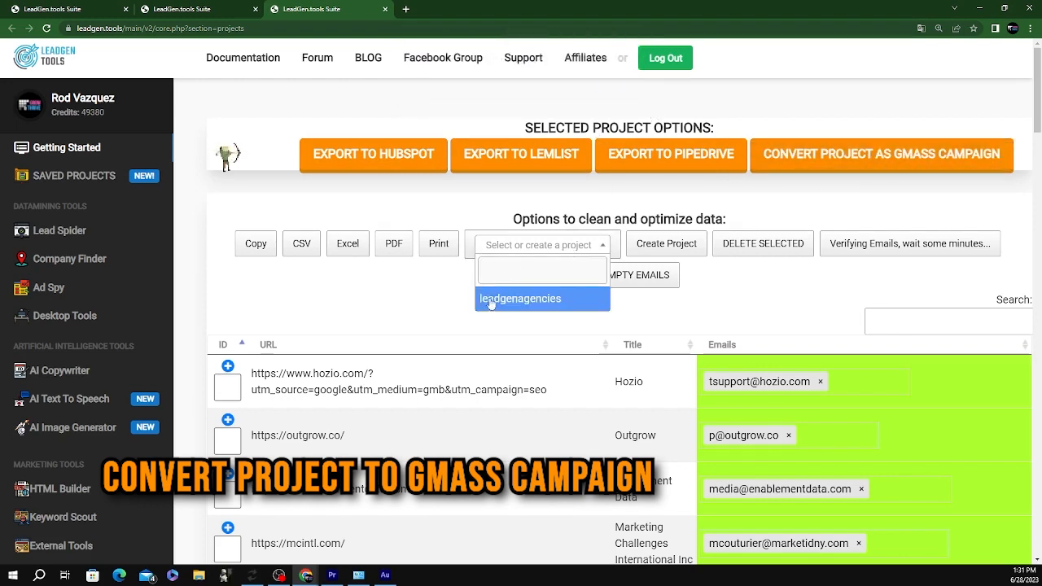
pyautogui.click(493, 300)
pyautogui.click(865, 160)
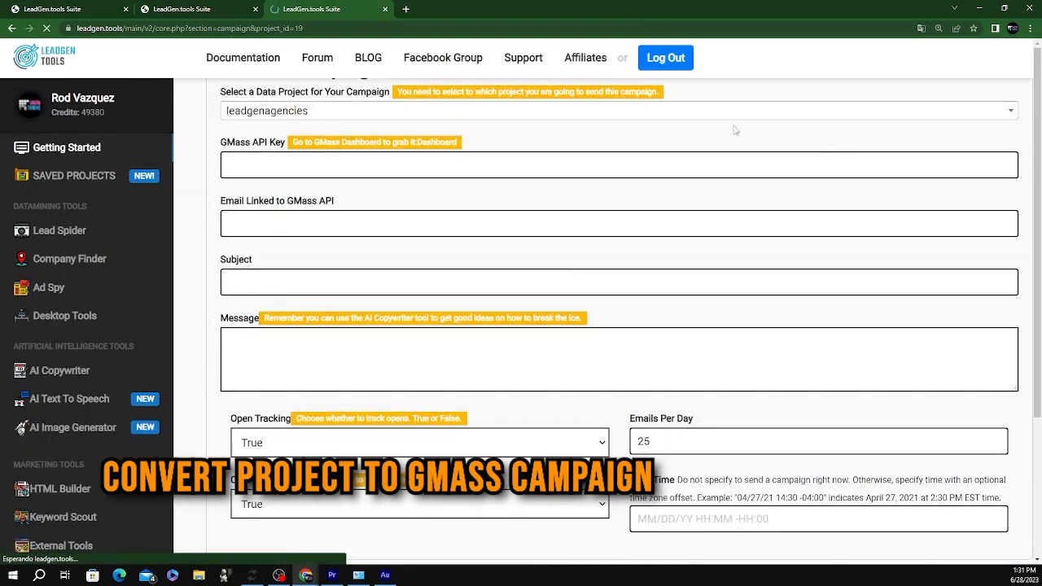
# Select the GMass API key field, then open a new incognito browser window
pyautogui.click(253, 237)
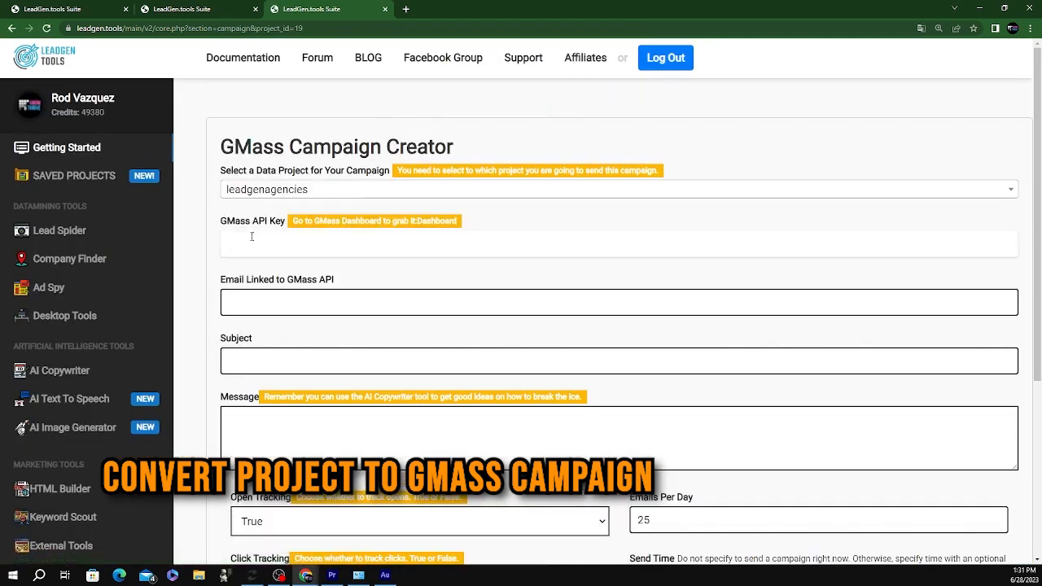
pyautogui.click(1031, 29)
pyautogui.click(922, 70)
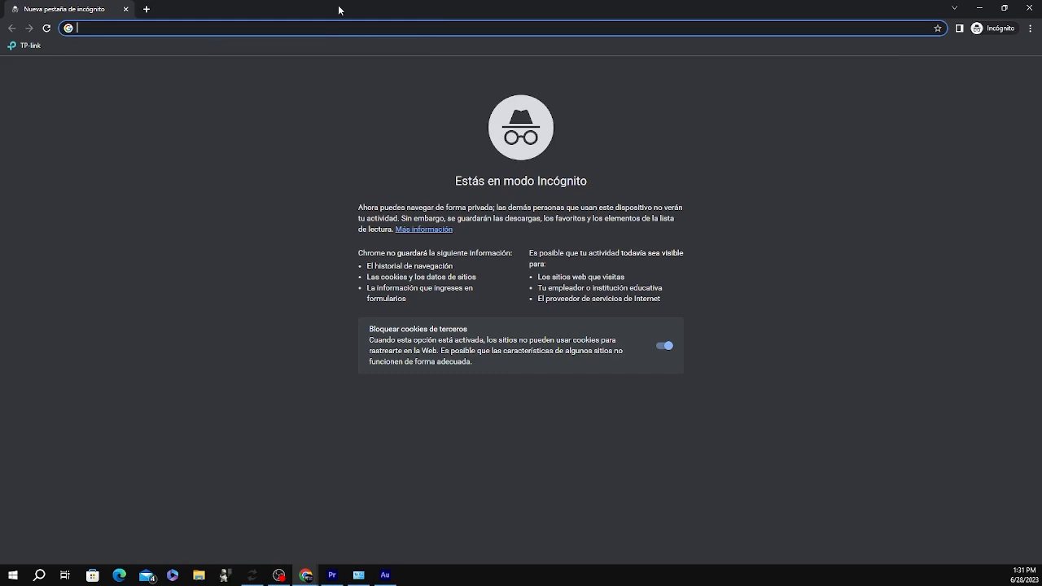
# Maximize the incognito window and navigate to Gmail
pyautogui.moveTo(339, 10); pyautogui.dragTo(411, 61)
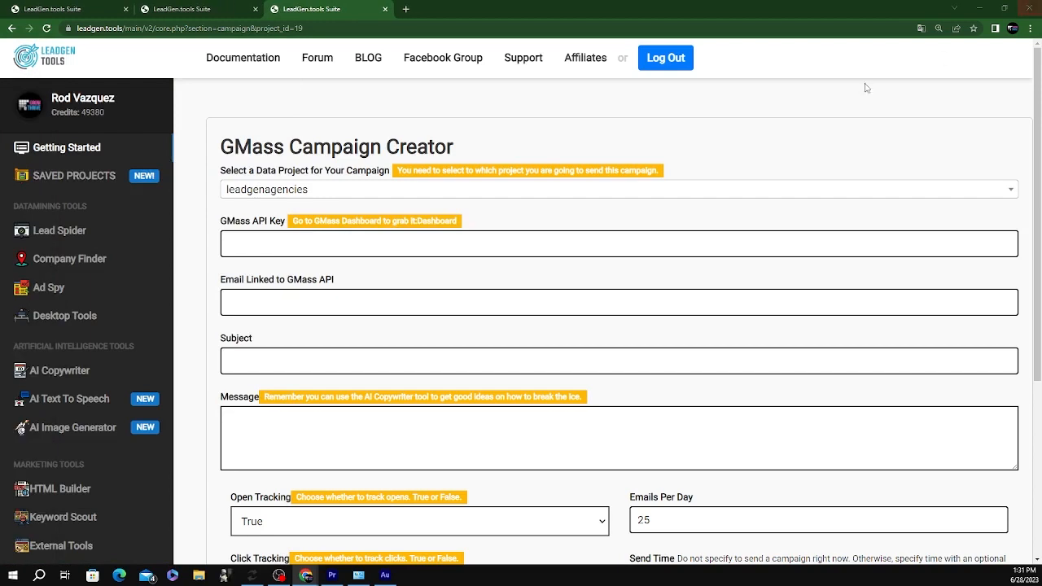
pyautogui.click(1004, 9)
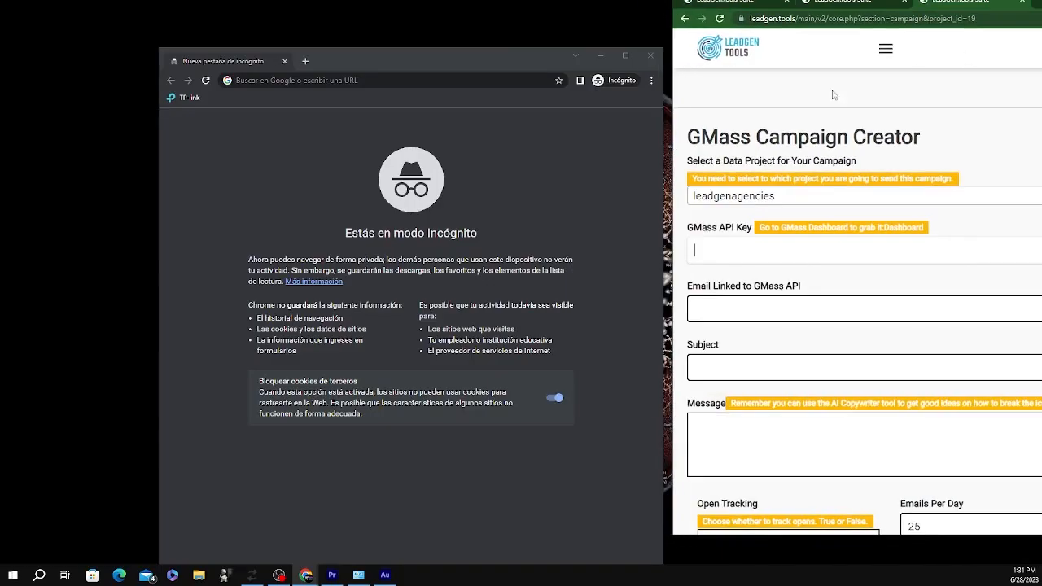
pyautogui.moveTo(582, 65); pyautogui.dragTo(547, 1)
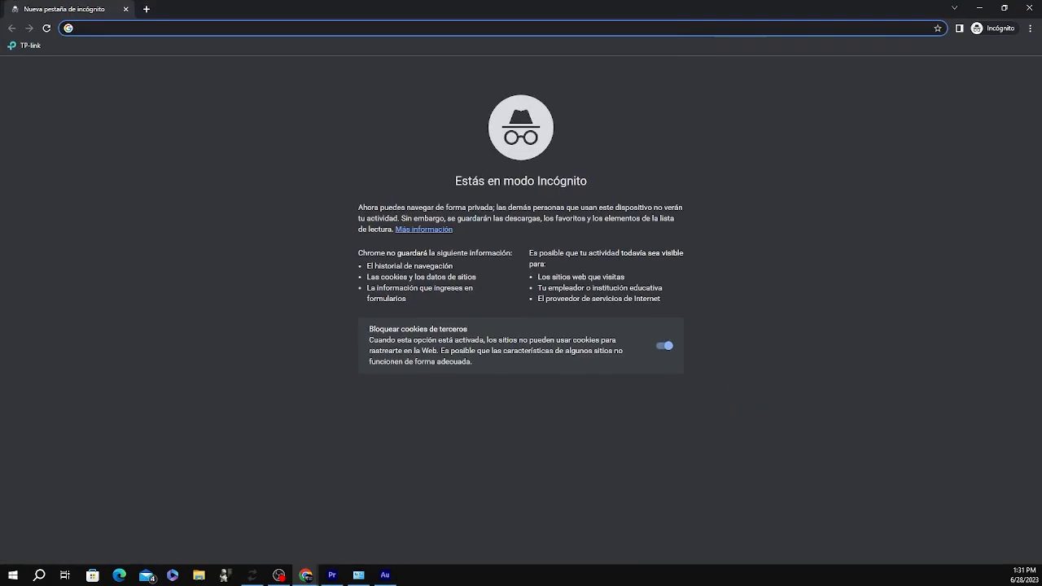
pyautogui.click(163, 27)
pyautogui.write('gmail.')
pyautogui.press('Return')
# Sign in with the account e-mail and the pasted password
pyautogui.click(503, 290)
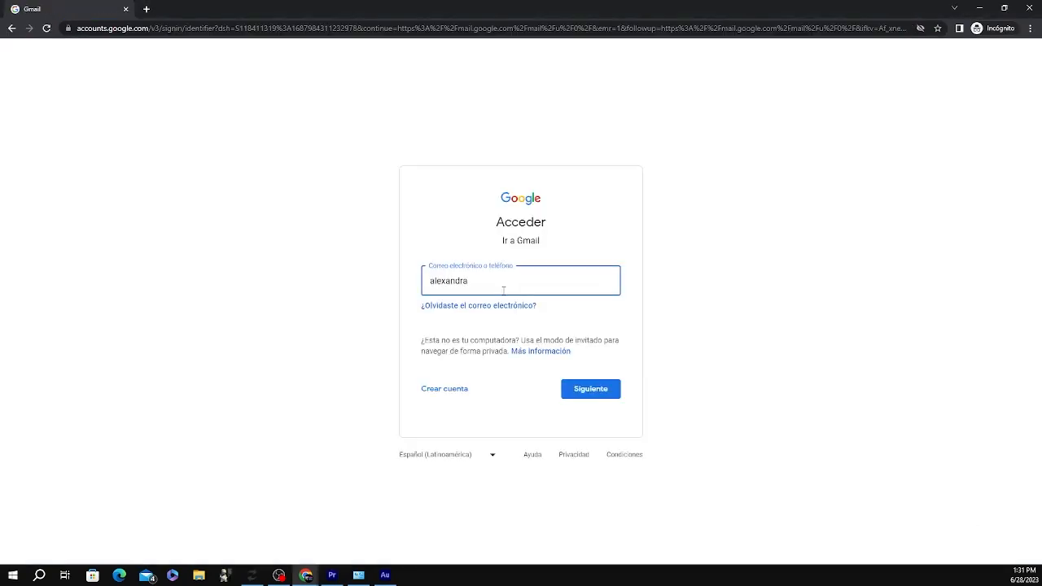
pyautogui.press('Return')
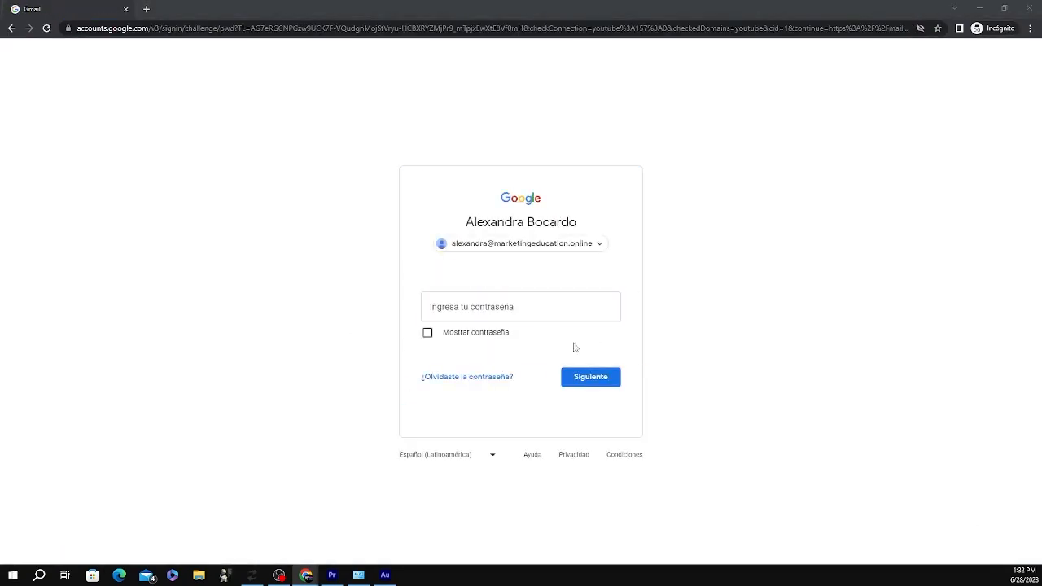
pyautogui.click(564, 307)
pyautogui.hotkey('ctrl', 'v')
pyautogui.click(583, 380)
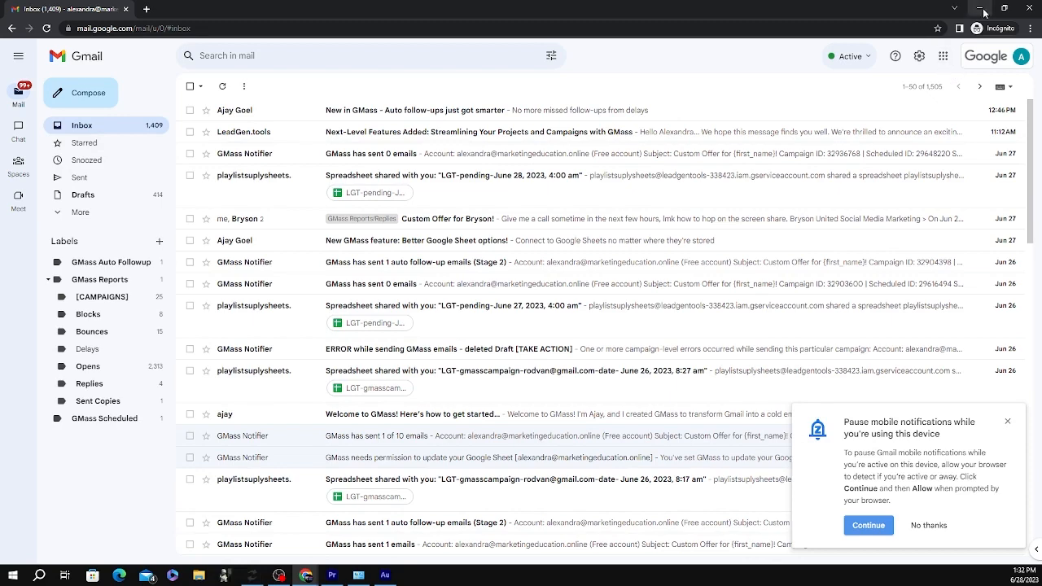
# Open gmass.co/dashboard in a new tab and continue with the Google account
pyautogui.click(147, 9)
pyautogui.write('gmass.')
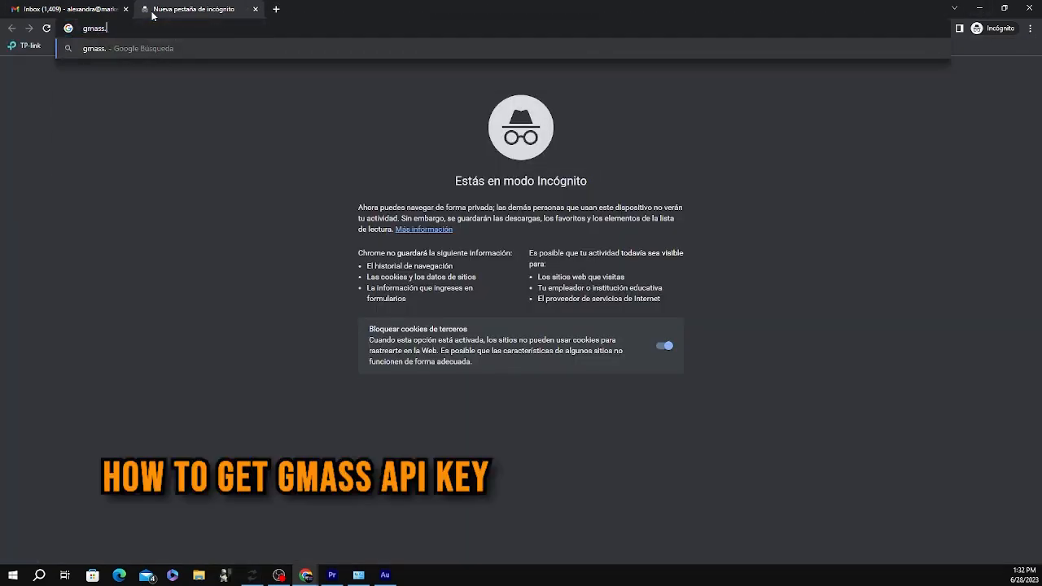
pyautogui.write('co/dashboard')
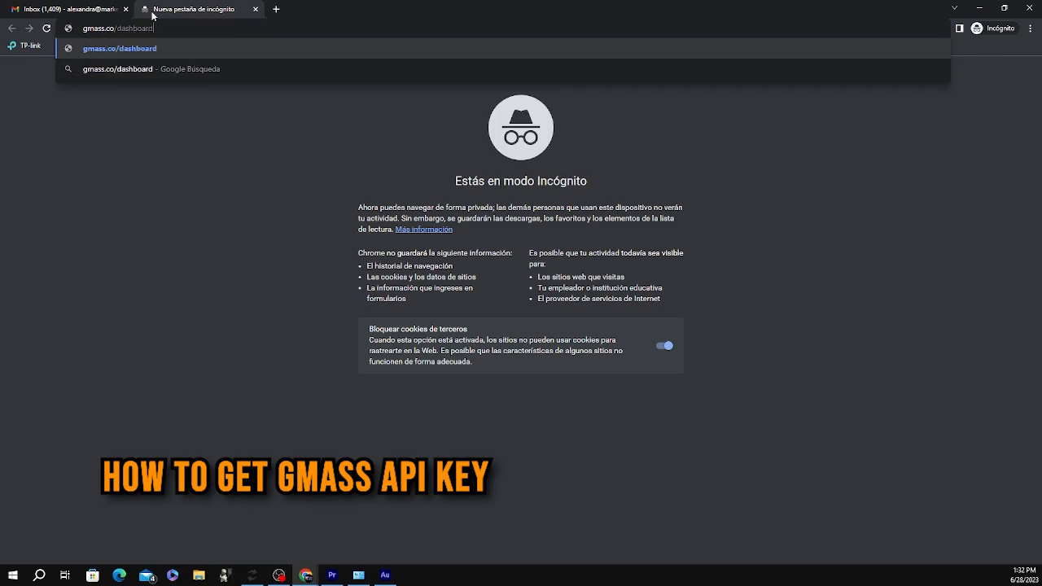
pyautogui.press('Return')
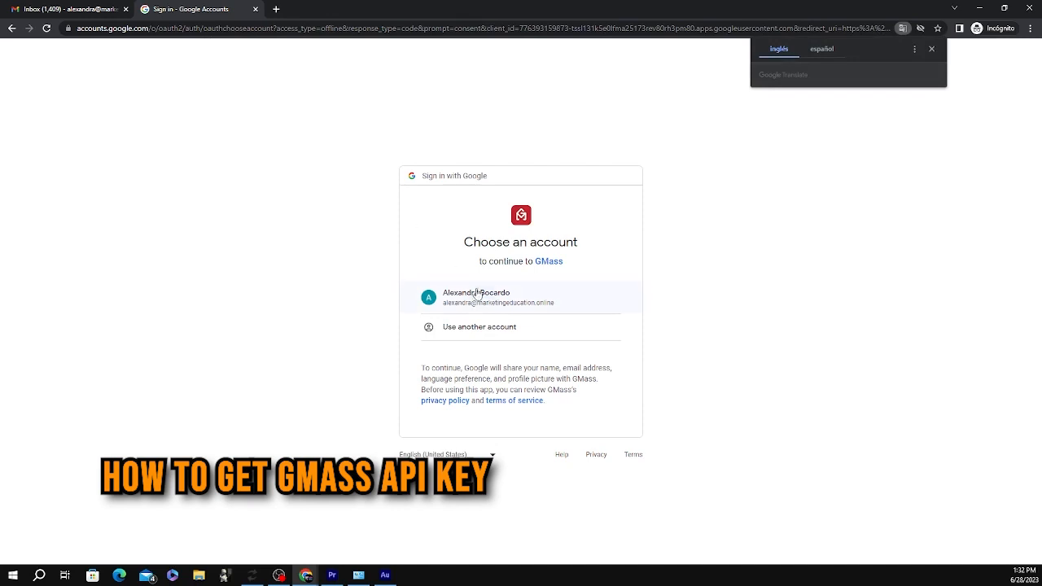
pyautogui.click(478, 294)
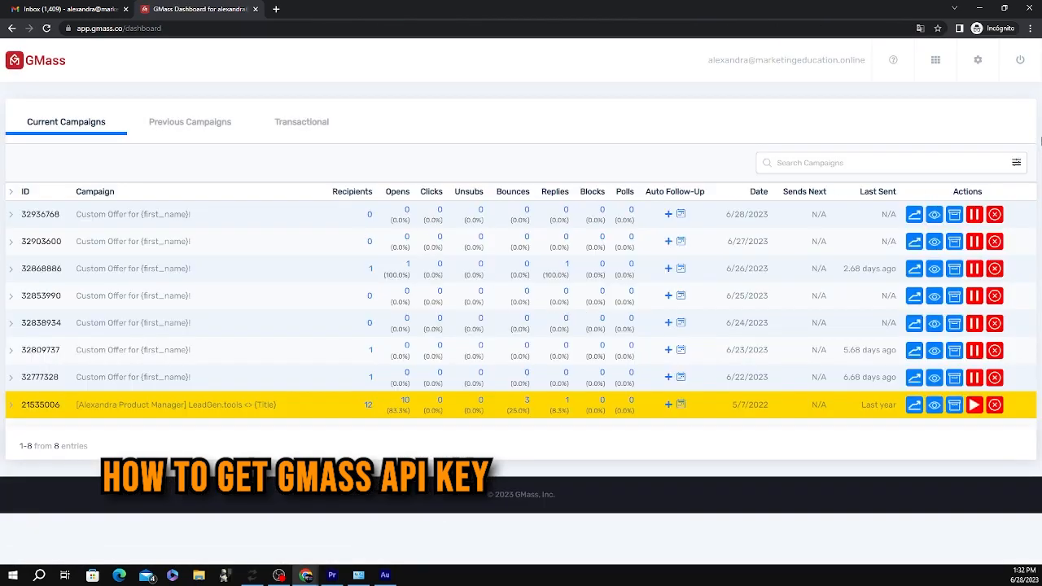
# Create a new GMass API key, copy it, and return to the Gmail inbox
pyautogui.click(978, 59)
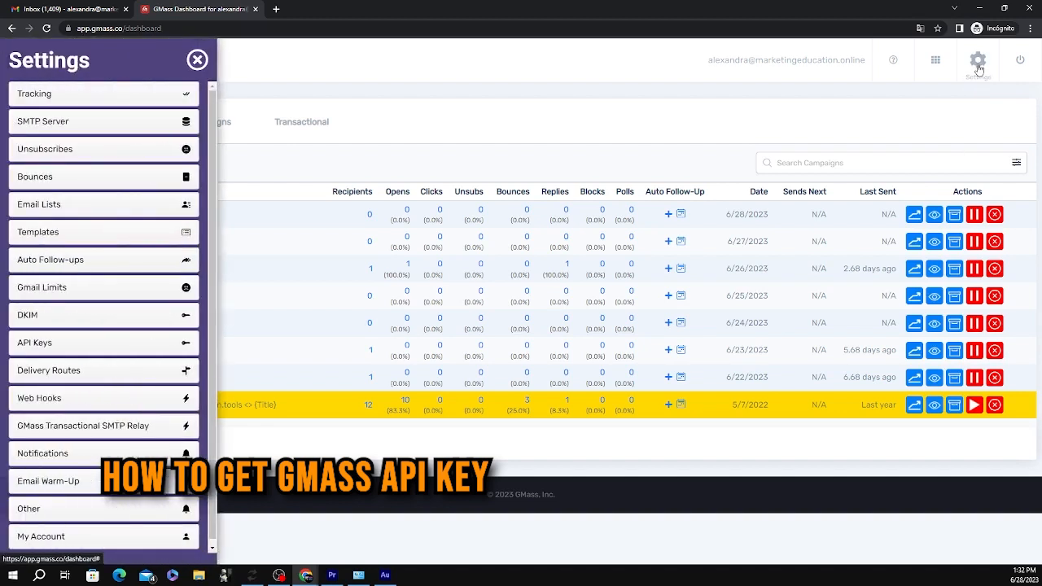
pyautogui.click(48, 346)
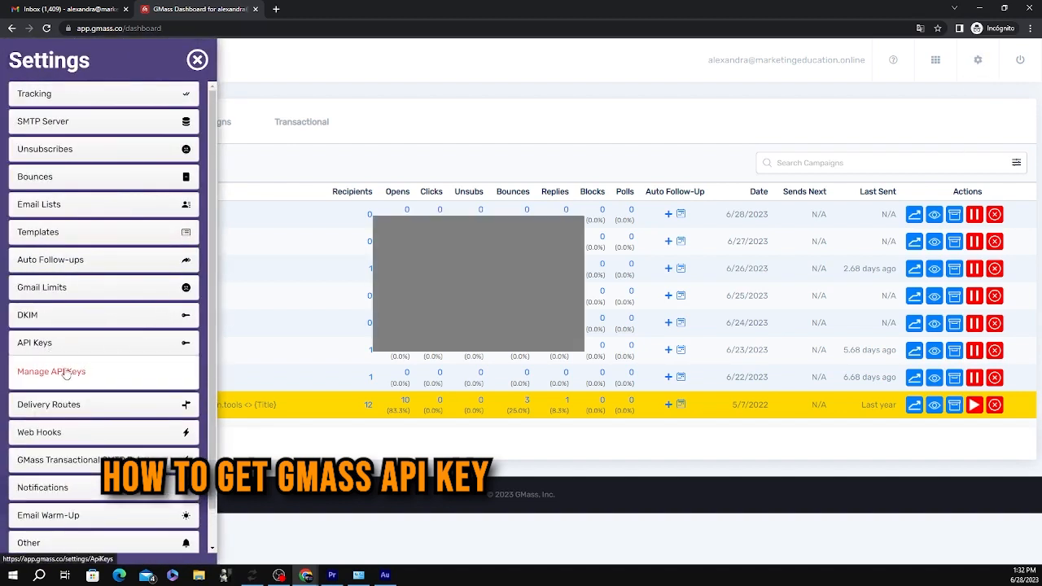
pyautogui.click(63, 373)
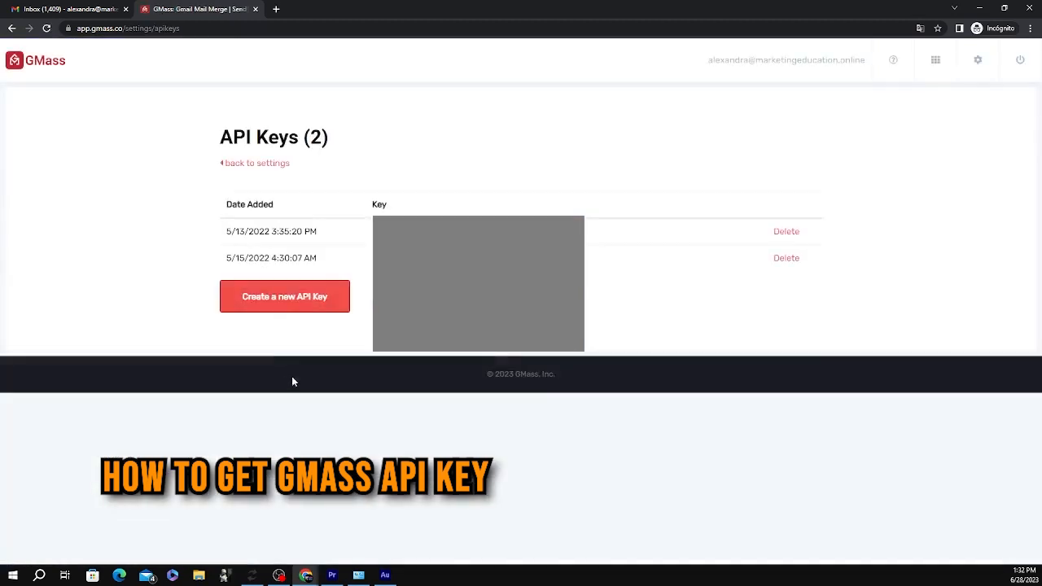
pyautogui.click(313, 298)
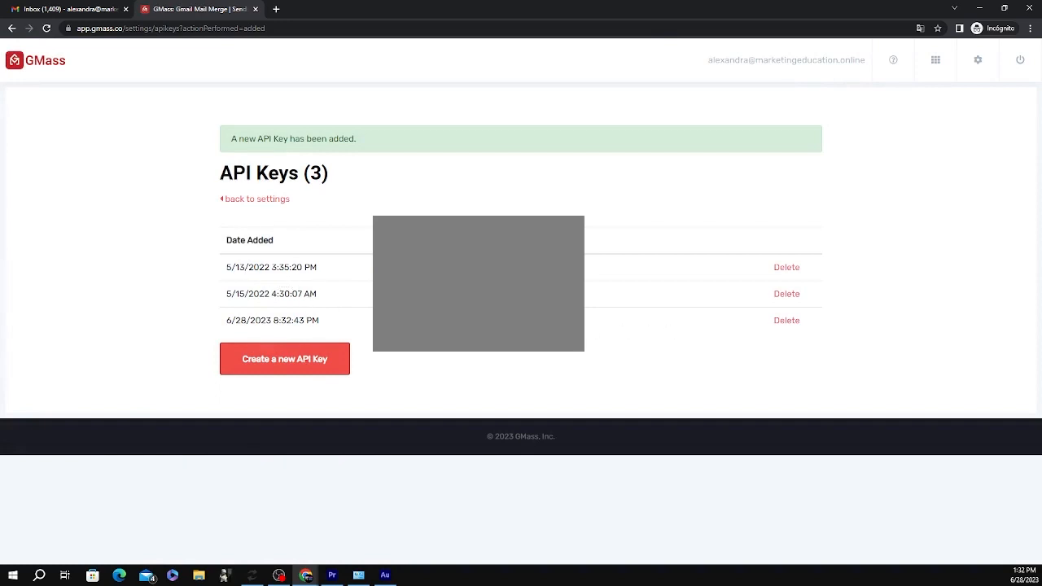
pyautogui.click(587, 321)
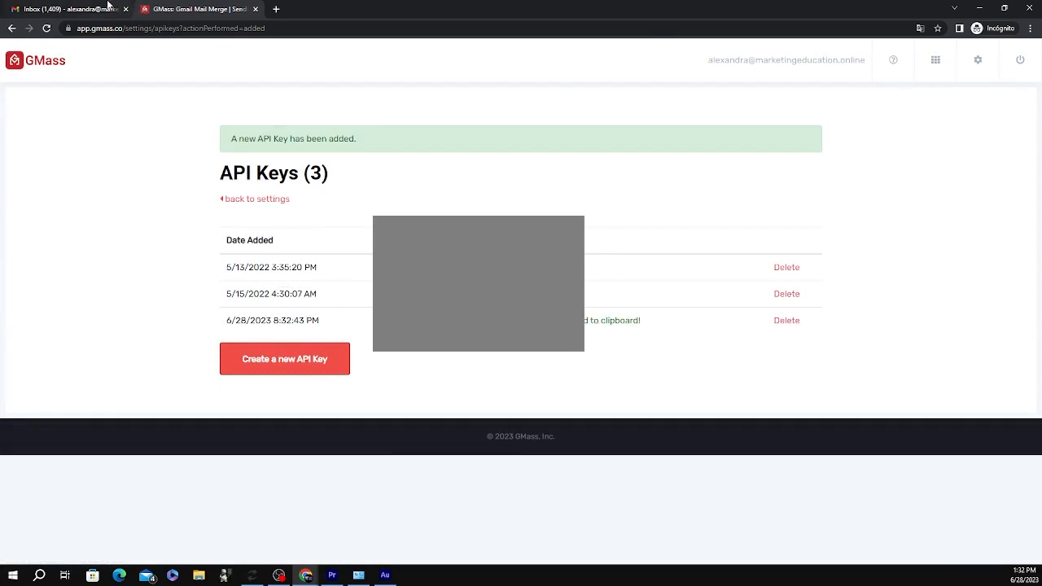
pyautogui.click(86, 13)
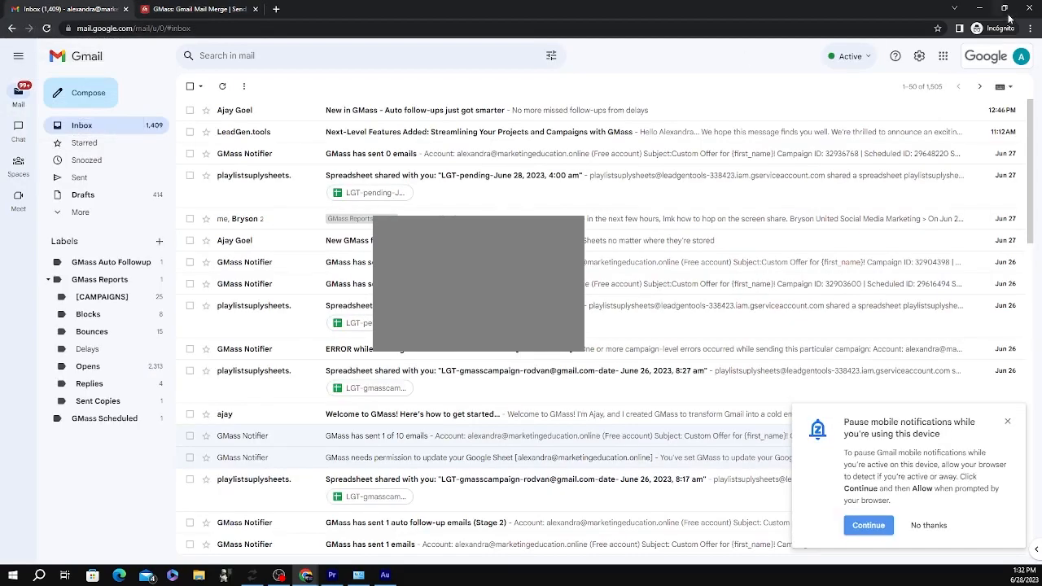
# Paste the copied API key into the campaign form and enter the linked GMass account e-mail
pyautogui.click(980, 10)
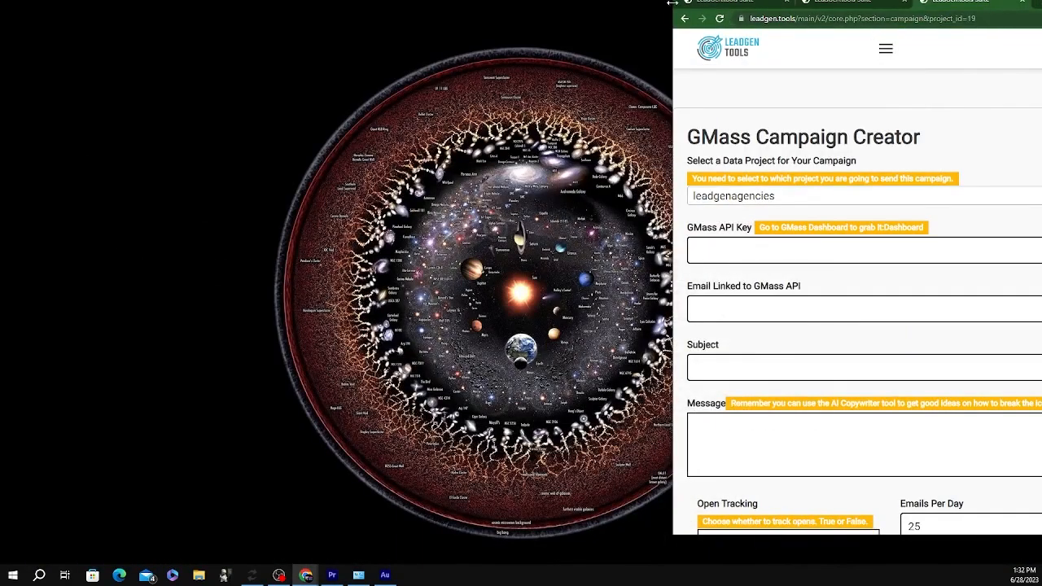
pyautogui.moveTo(672, 3); pyautogui.dragTo(172, 100)
pyautogui.moveTo(980, 11); pyautogui.dragTo(823, 3)
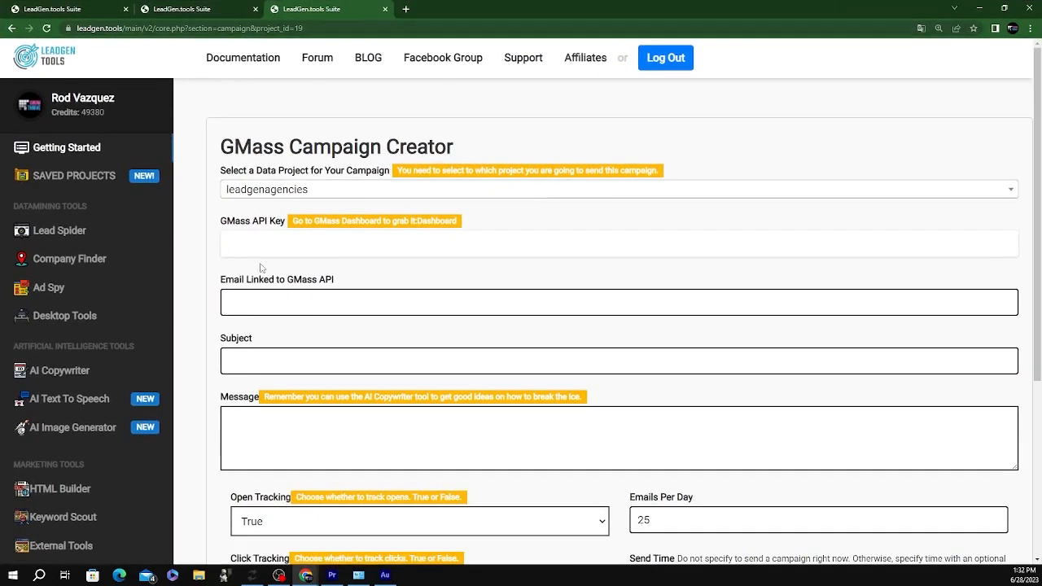
pyautogui.hotkey('ctrl', 'v')
pyautogui.click(253, 303)
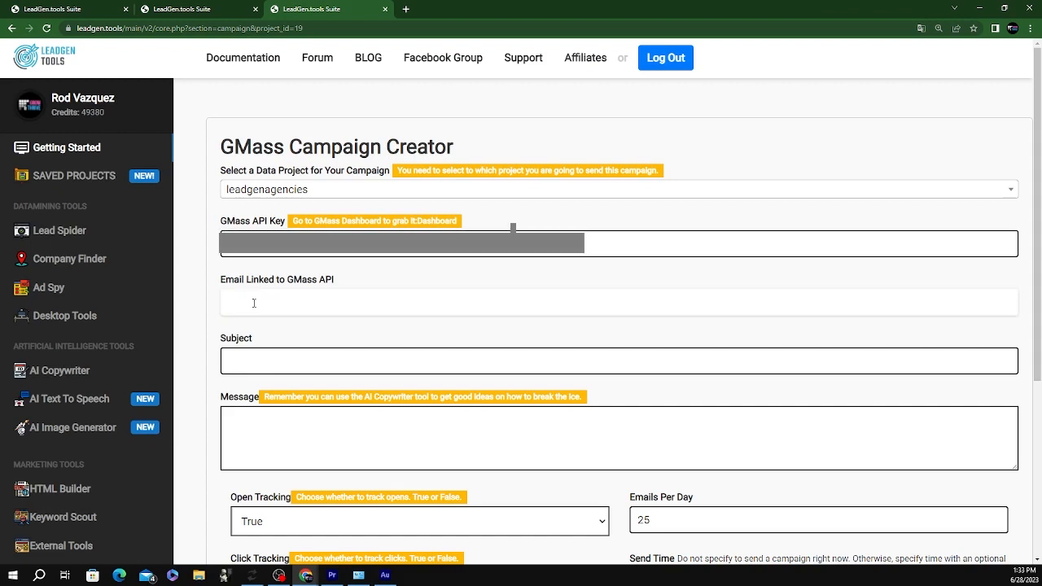
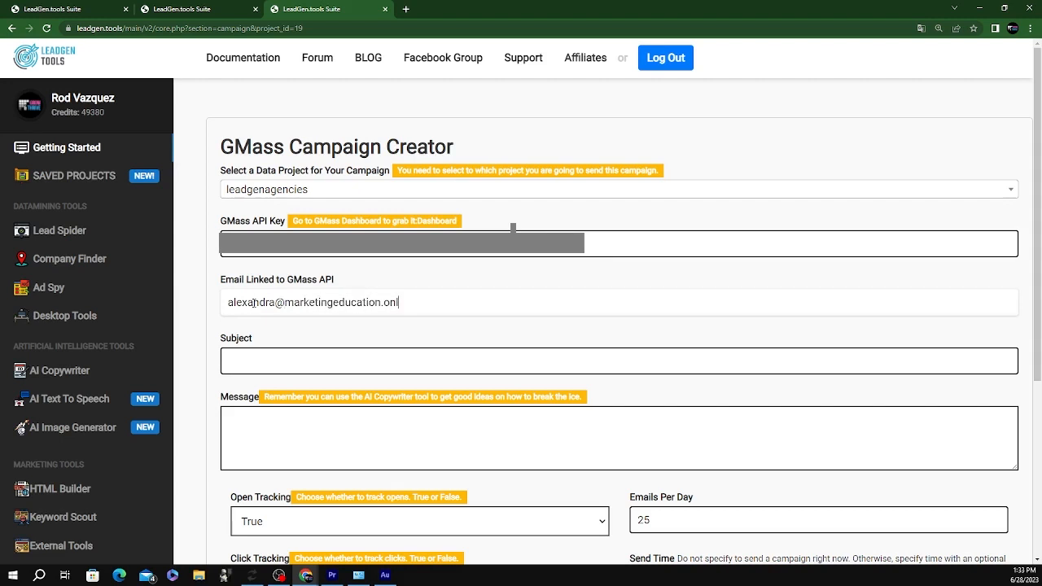
pyautogui.rightClick(73, 379)
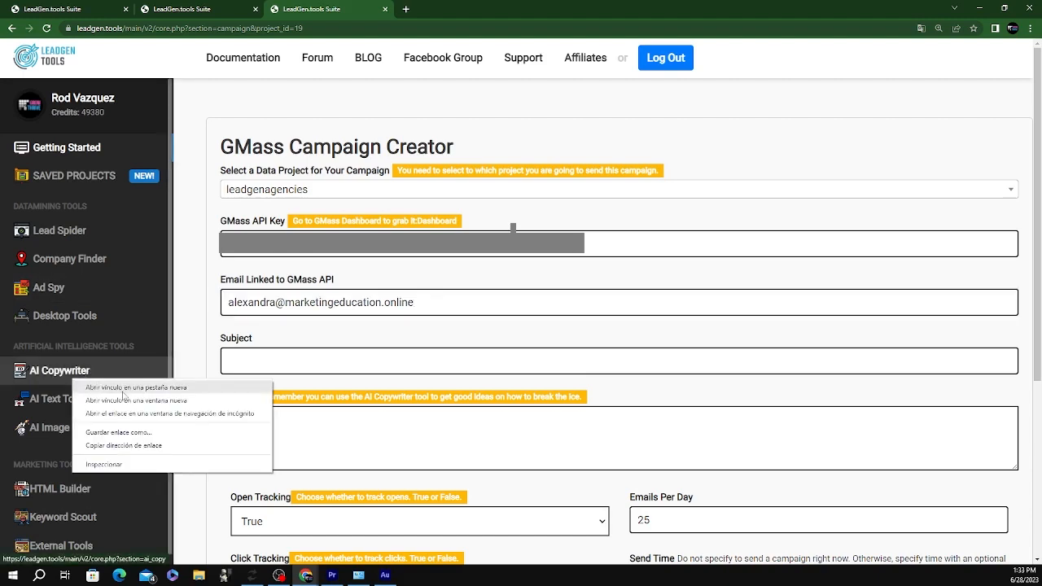
# Open AI Copywriter in a new tab and choose the Cold Emailing Campaign with Follow-ups recipe
pyautogui.click(123, 392)
pyautogui.click(444, 10)
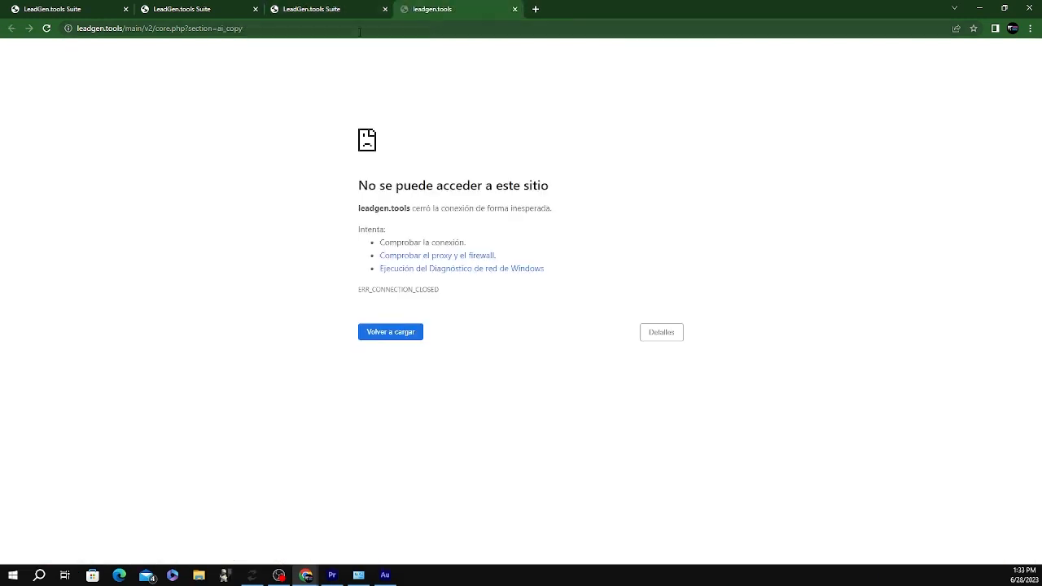
pyautogui.click(46, 29)
pyautogui.click(456, 273)
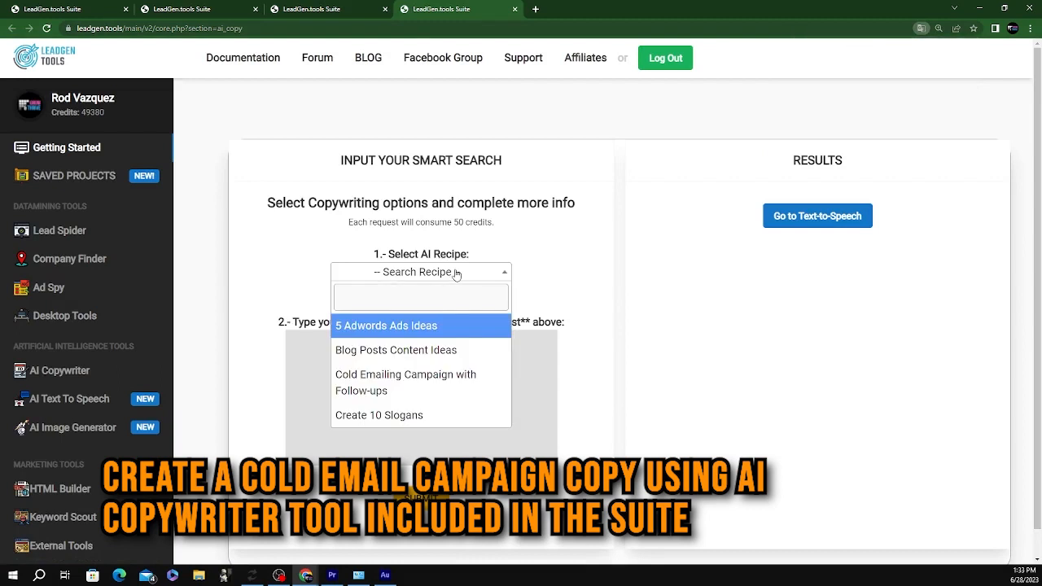
pyautogui.click(409, 383)
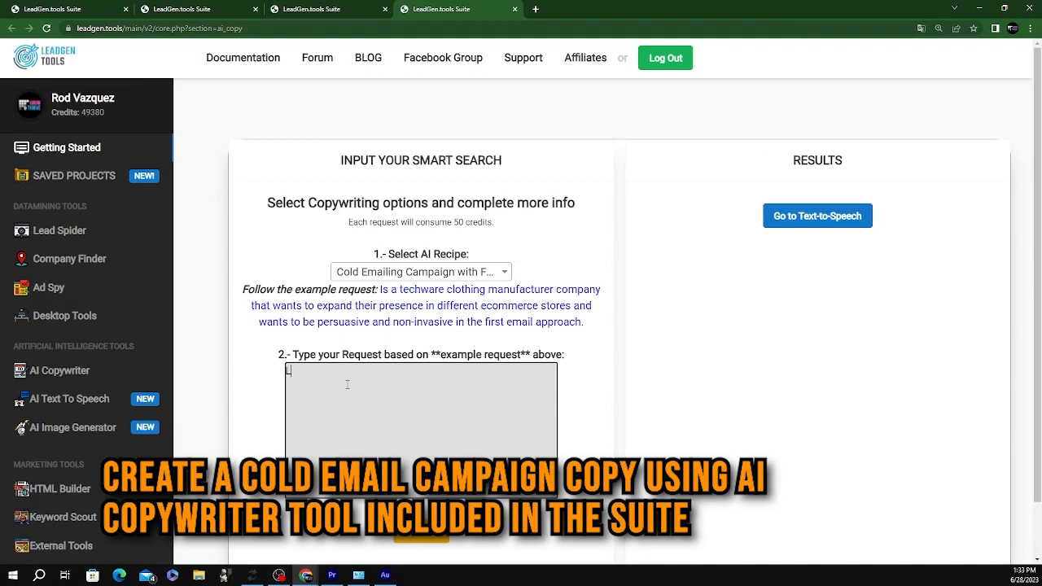
# Describe lead generation data mining tools that post to GMass or Lemlist, and submit
pyautogui.write('Lead generation data mining tool')
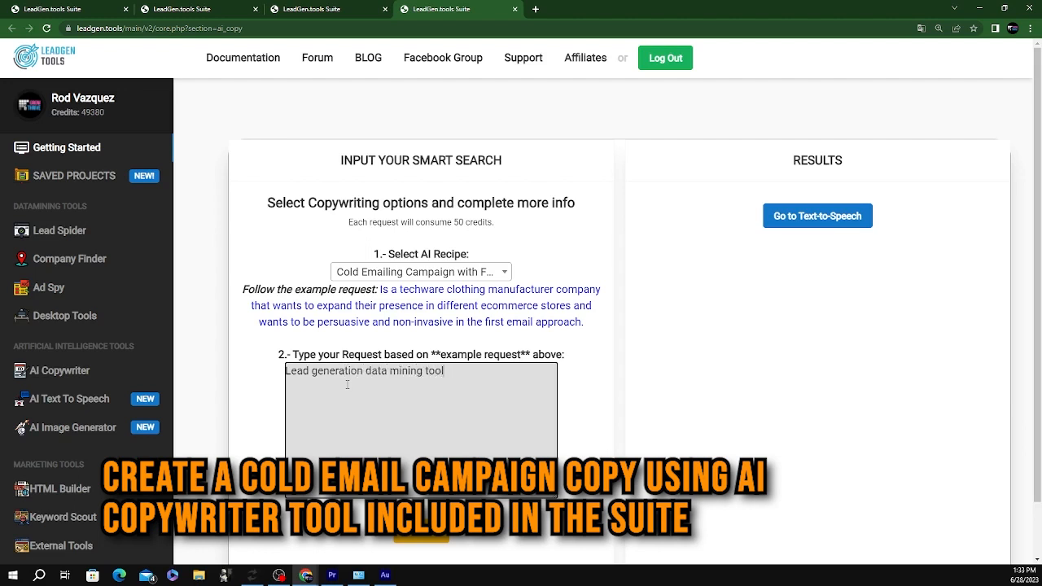
pyautogui.write('s that posts directly to G')
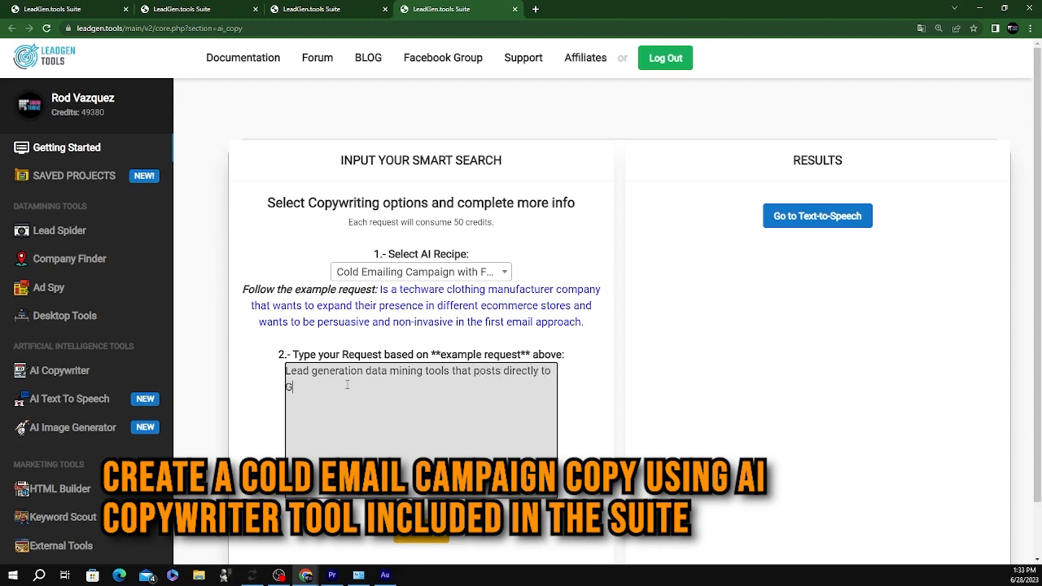
pyautogui.write('Mass or Lemlist')
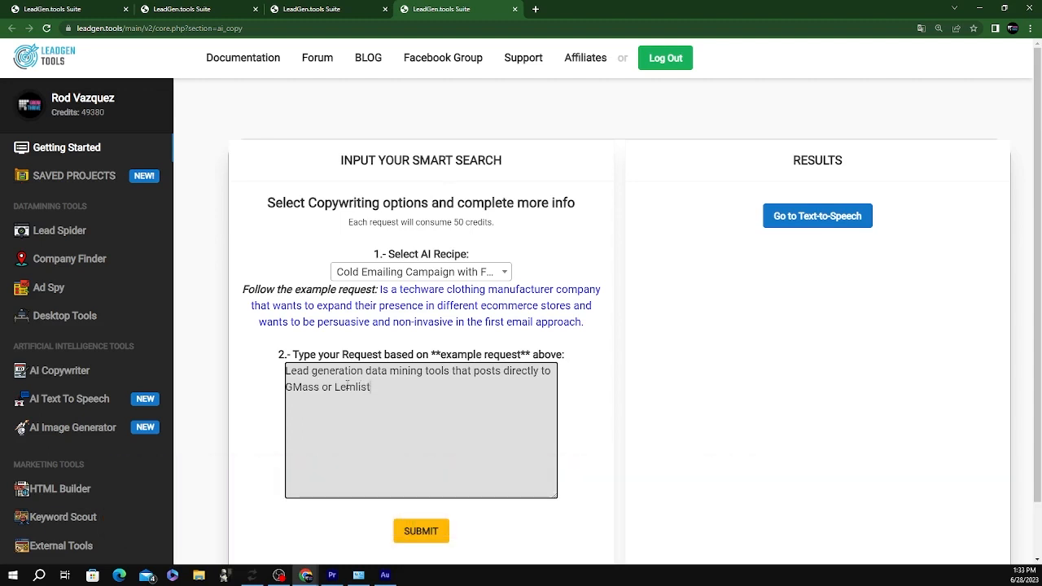
pyautogui.write(' and will make life easie')
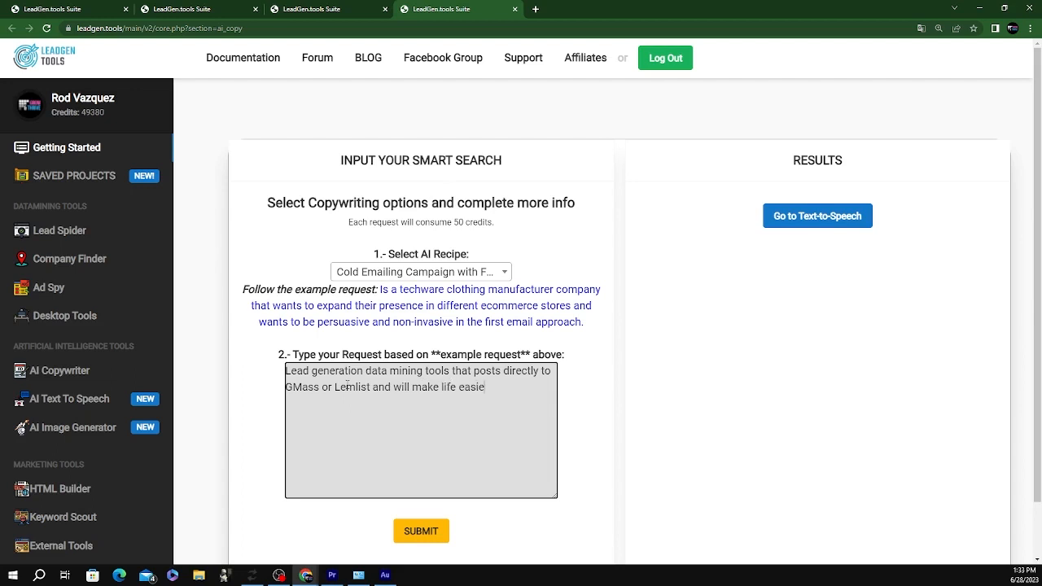
pyautogui.write('r for agencies')
pyautogui.write(' to created')
pyautogui.write('diff')
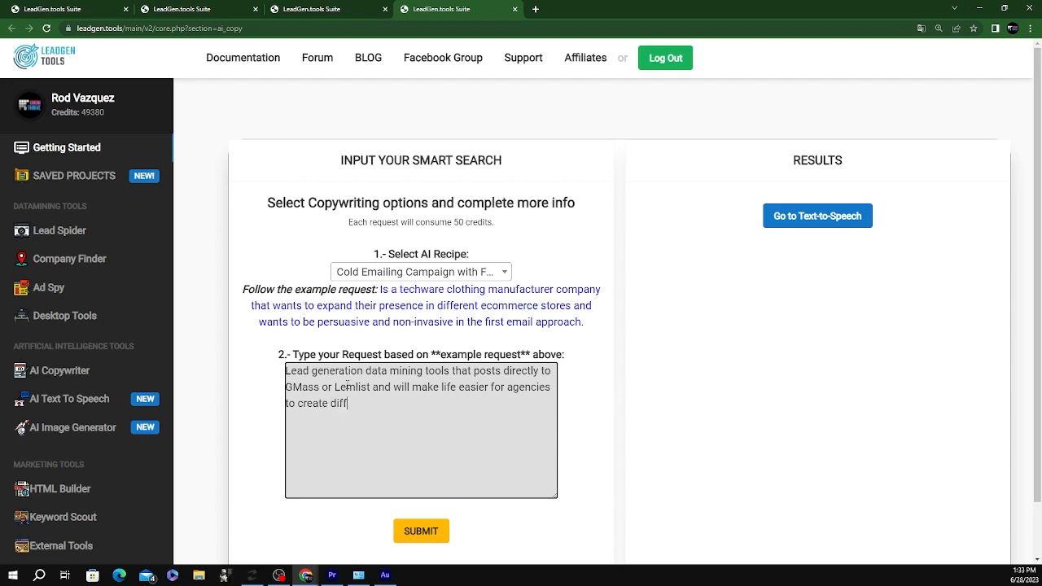
pyautogui.write('erent cold email campaigns for different customers.')
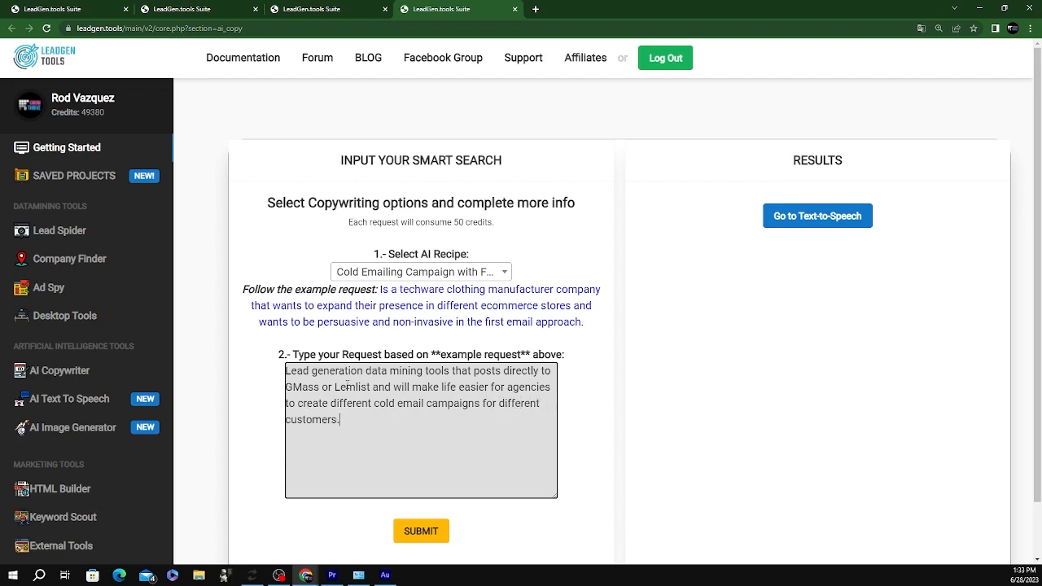
pyautogui.write('All in one lead generation tools')
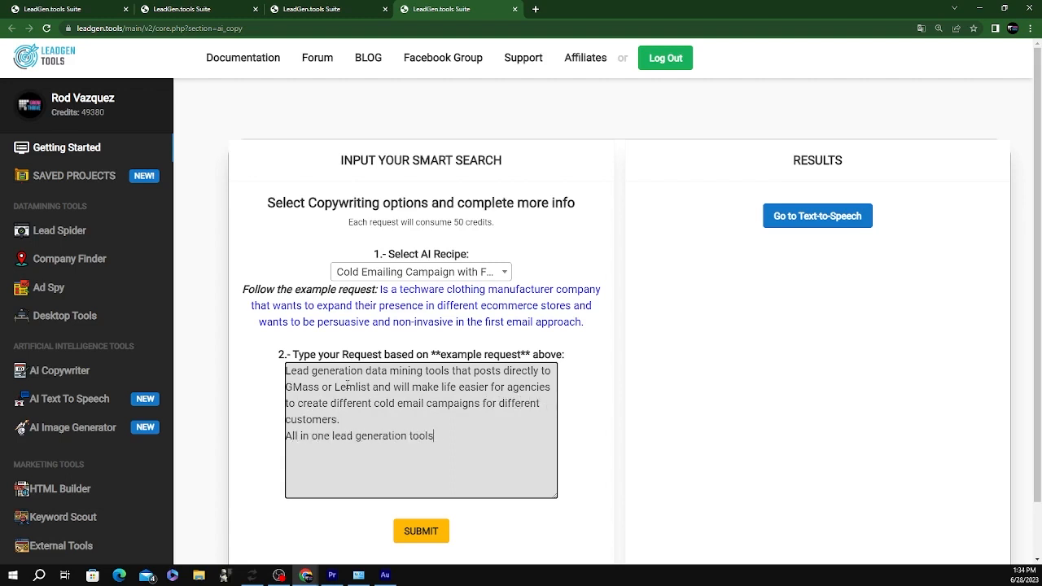
pyautogui.write(', also extra tools for funnel creation, AI copyw')
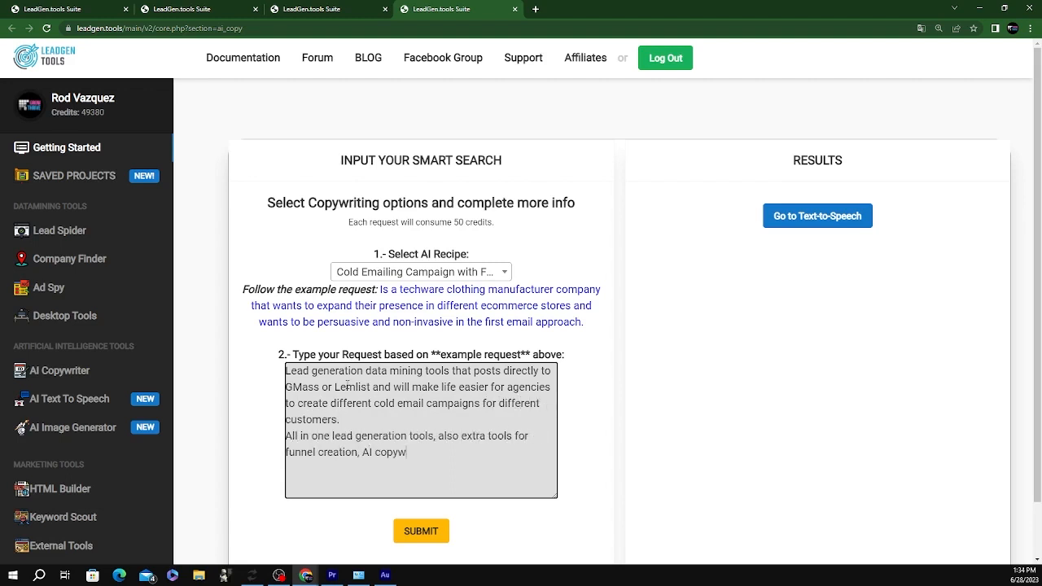
pyautogui.write('riting, AI text to speech, etc.')
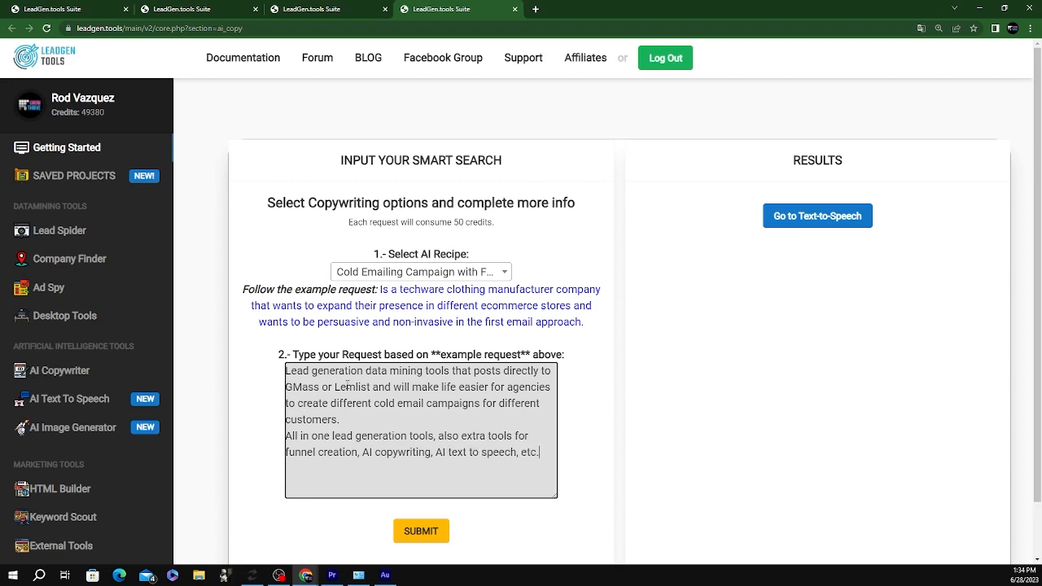
pyautogui.click(421, 531)
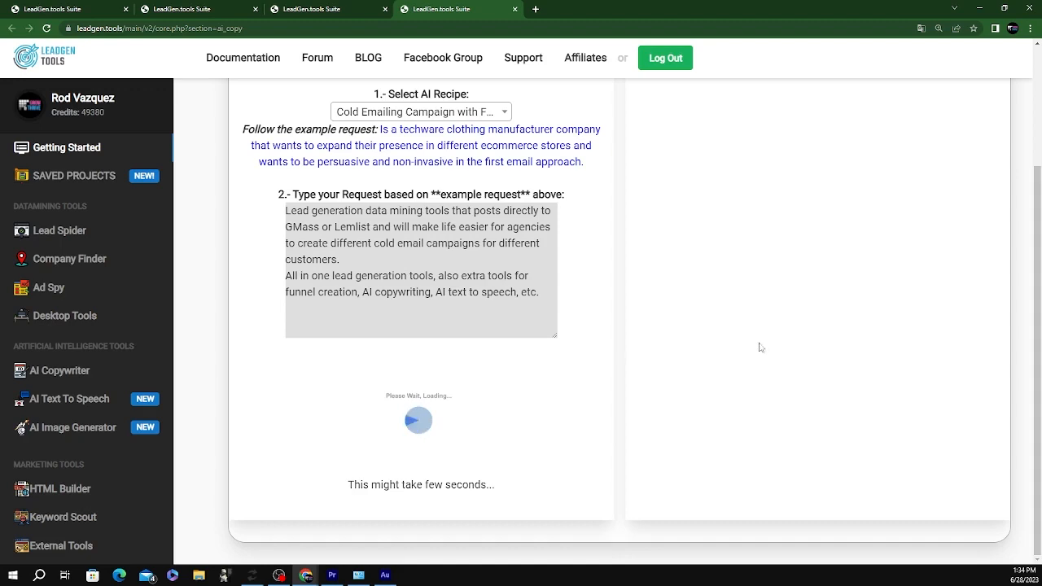
pyautogui.scroll(2, 758, 344)
pyautogui.scroll(-2, 707, 301)
pyautogui.scroll(2, 707, 292)
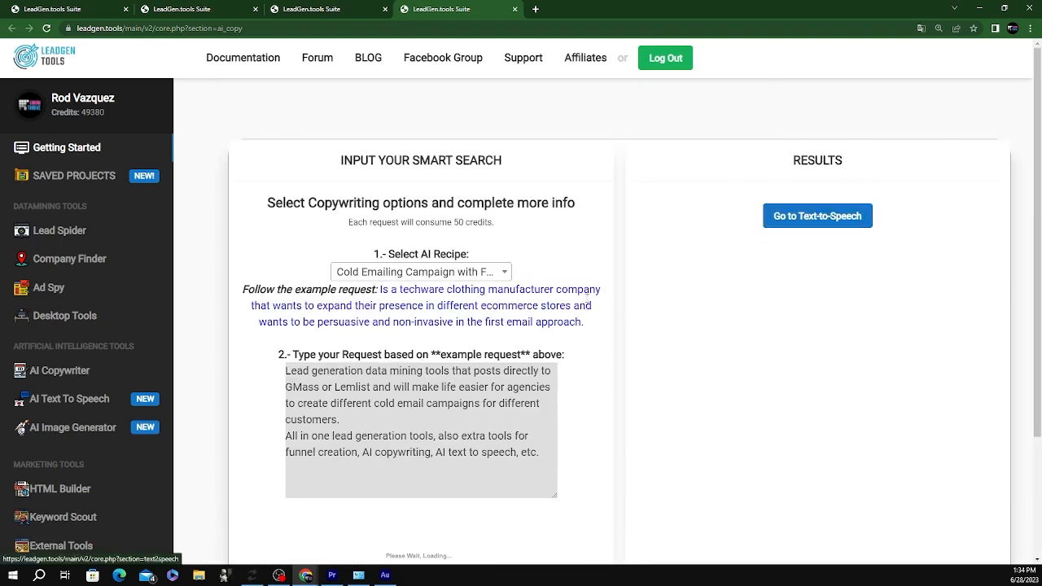
pyautogui.scroll(-2, 562, 317)
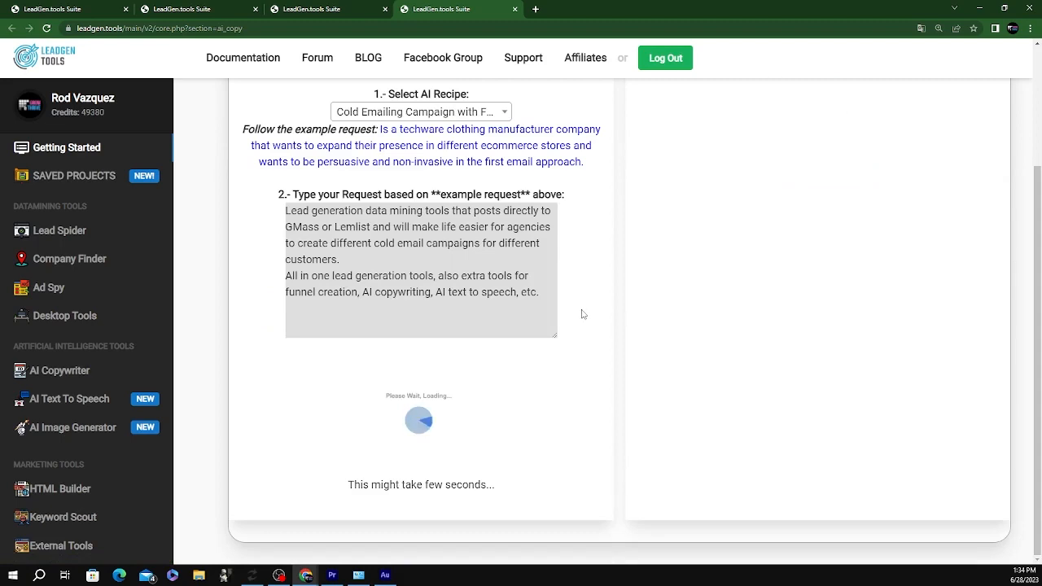
pyautogui.scroll(2, 583, 313)
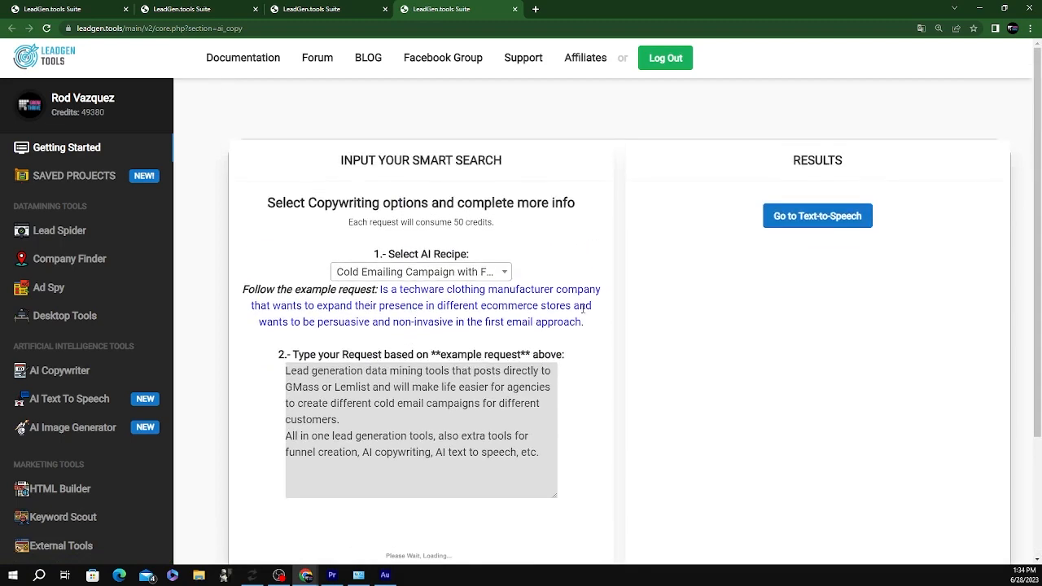
pyautogui.scroll(-1, 583, 310)
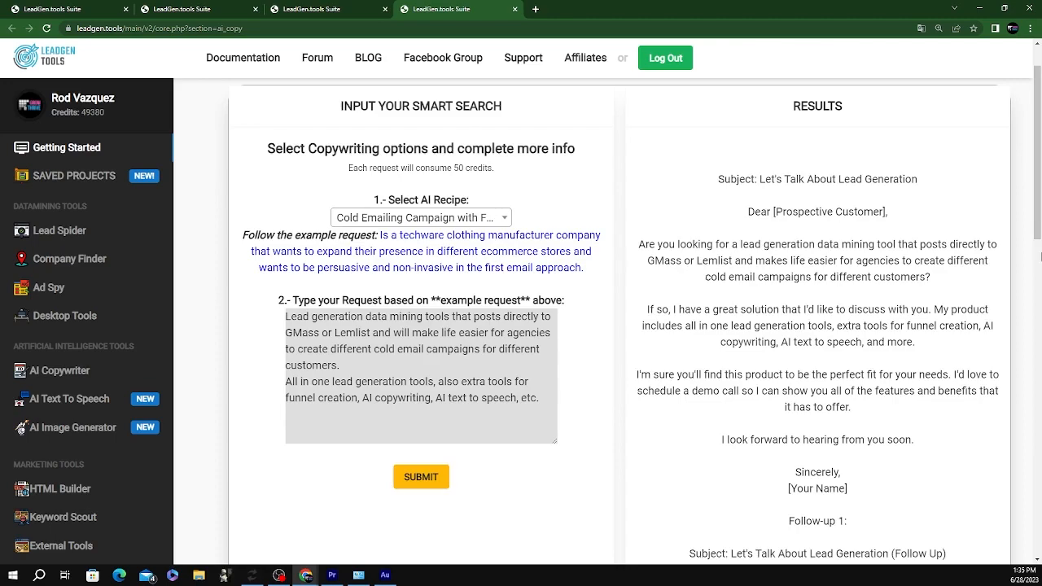
# Paste the generated subject 'Let's Talk About Lead Generation' into the campaign's Subject field
pyautogui.scroll(-9, 749, 326)
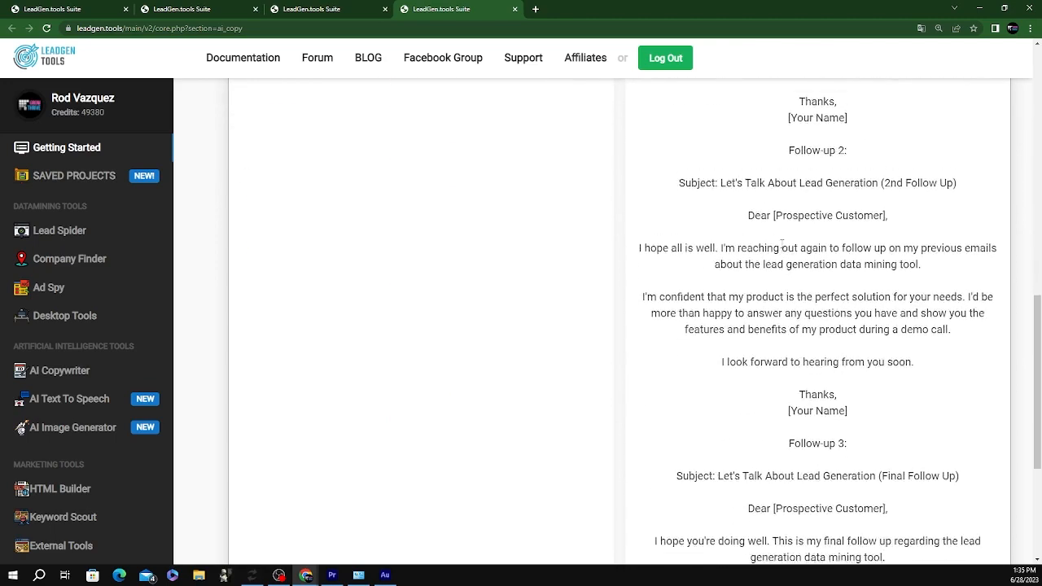
pyautogui.scroll(10, 781, 242)
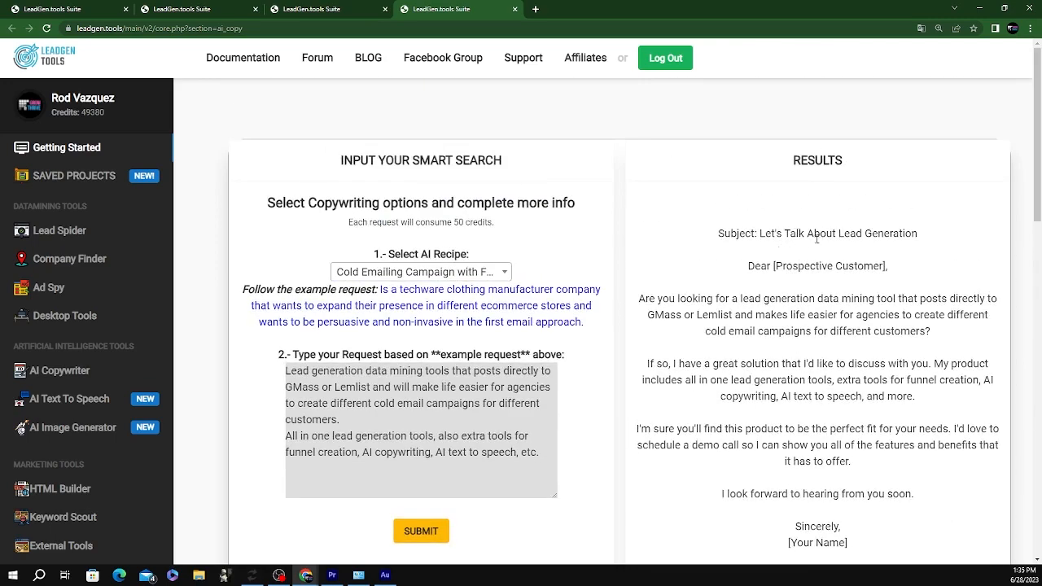
pyautogui.moveTo(918, 234); pyautogui.dragTo(759, 236)
pyautogui.hotkey('ctrl', 'c')
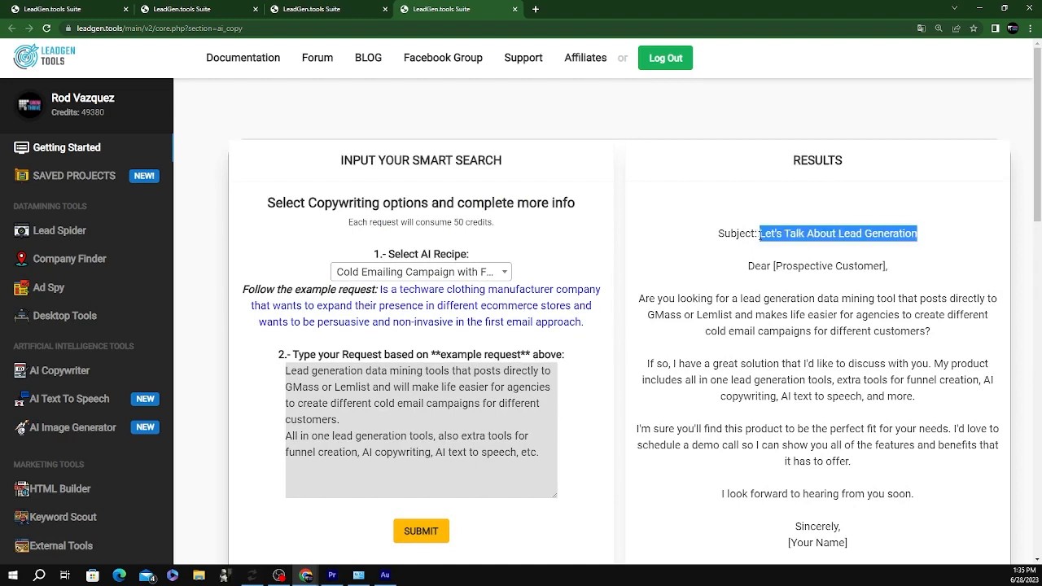
pyautogui.click(291, 15)
pyautogui.click(270, 360)
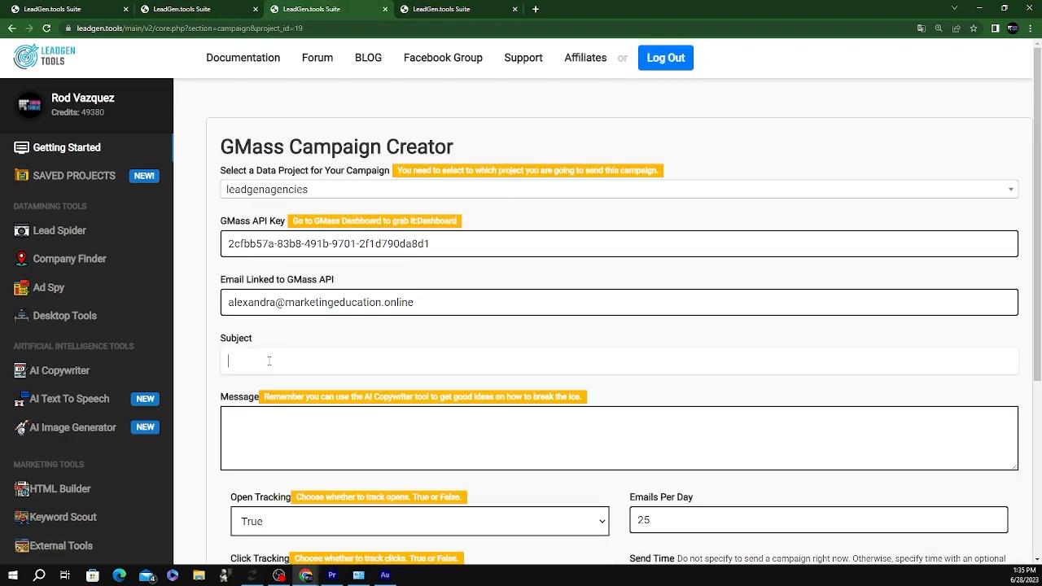
pyautogui.hotkey('ctrl', 'v')
# Paste the AI-written first email body into the campaign's Message field
pyautogui.click(432, 12)
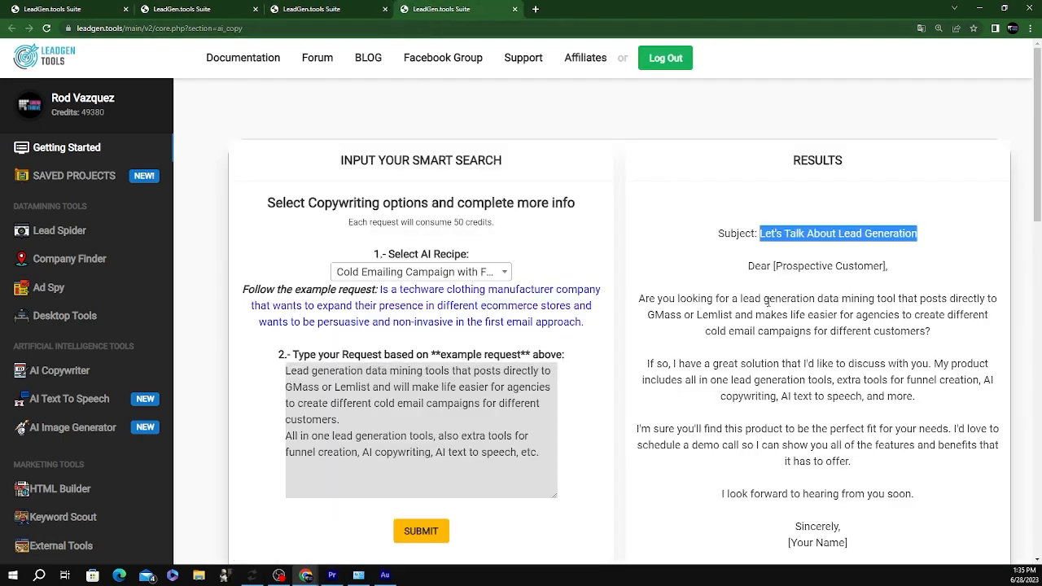
pyautogui.moveTo(640, 301); pyautogui.dragTo(906, 467)
pyautogui.scroll(-1, 821, 430)
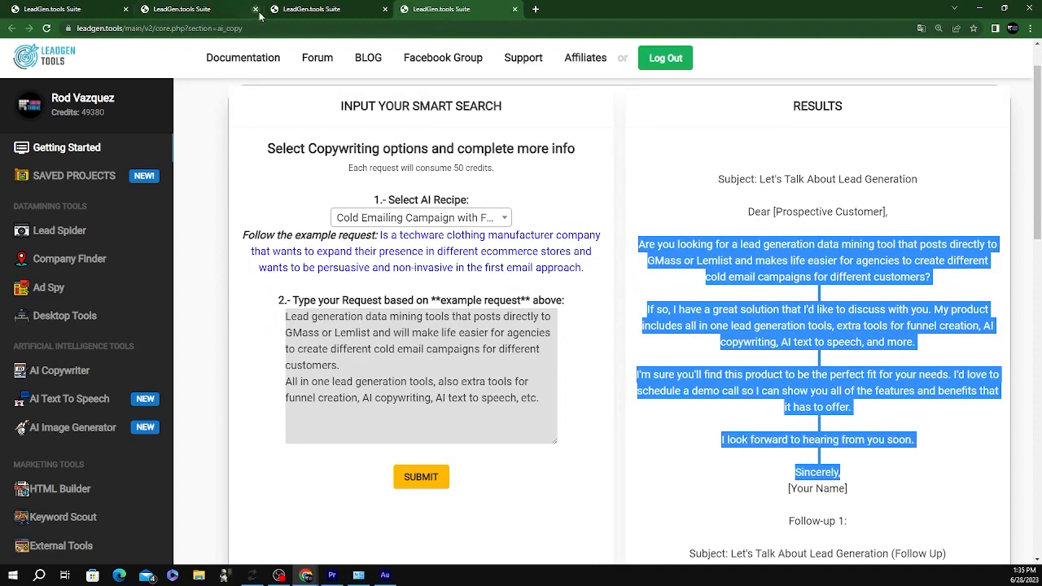
pyautogui.click(317, 8)
pyautogui.click(291, 424)
pyautogui.hotkey('ctrl', 'v')
pyautogui.scroll(-2, 489, 363)
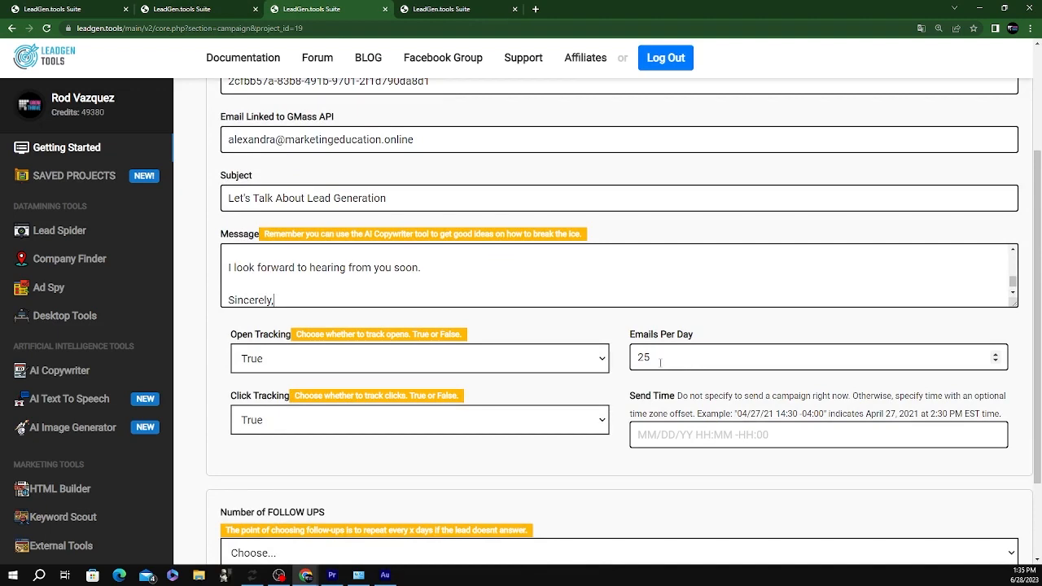
pyautogui.scroll(-2, 631, 375)
pyautogui.click(289, 439)
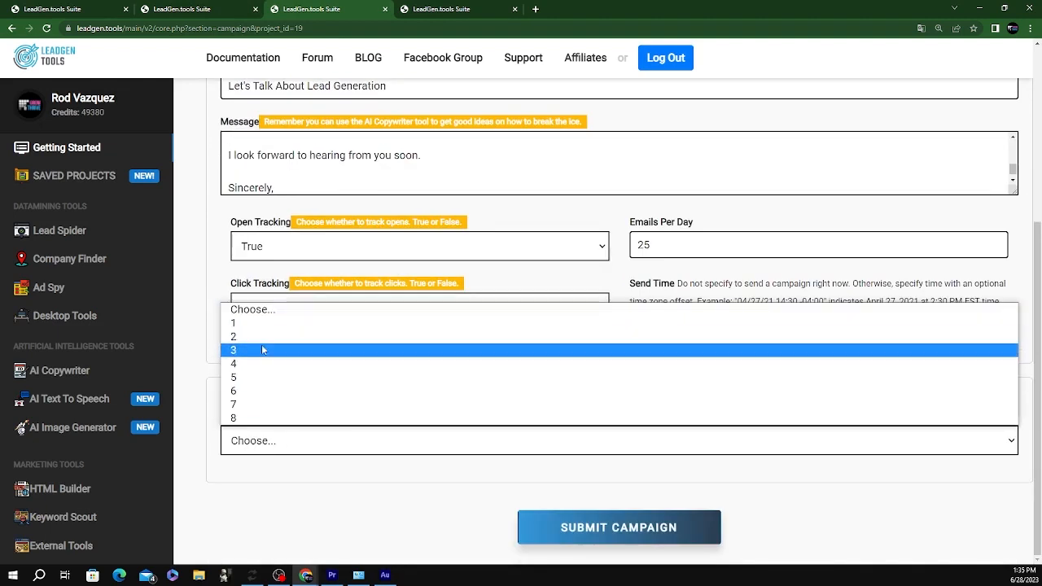
# Set the campaign to 3 follow-ups
pyautogui.click(448, 9)
pyautogui.scroll(-15, 501, 156)
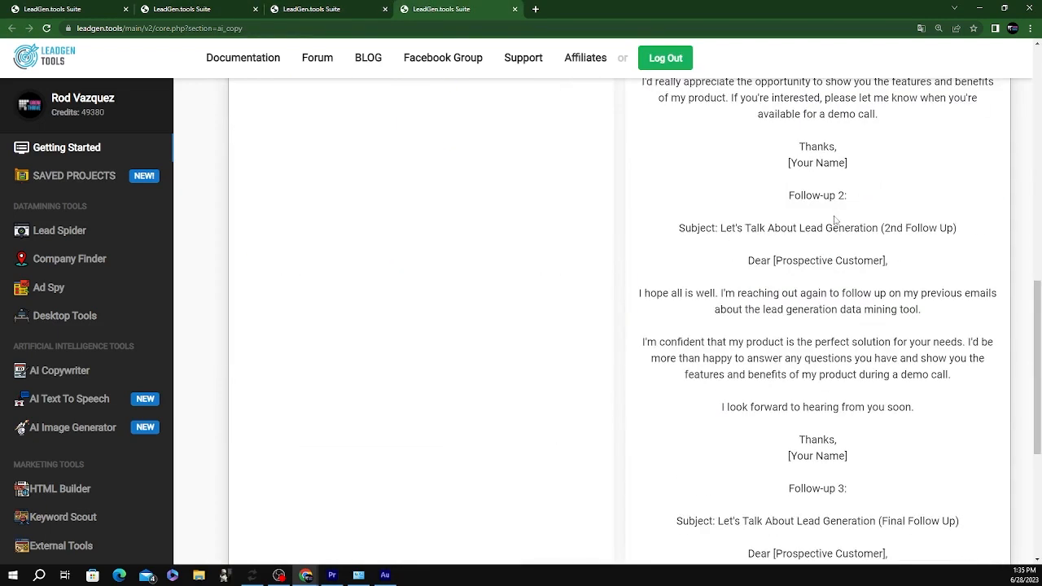
pyautogui.click(312, 9)
pyautogui.click(288, 439)
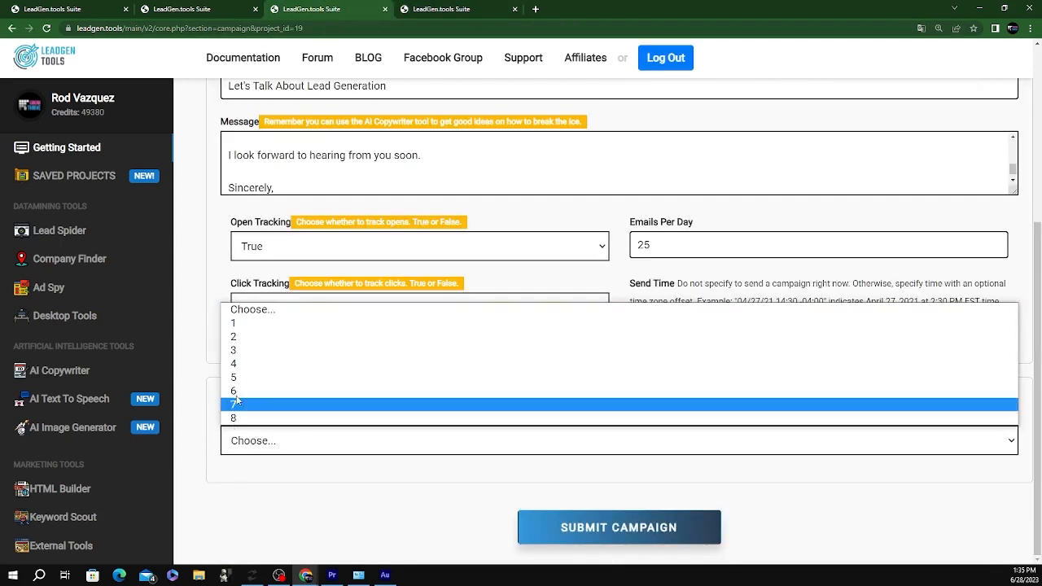
pyautogui.click(269, 359)
# Paste the first follow-up email's body into Stage 1's campaign text
pyautogui.click(445, 14)
pyautogui.scroll(13, 853, 312)
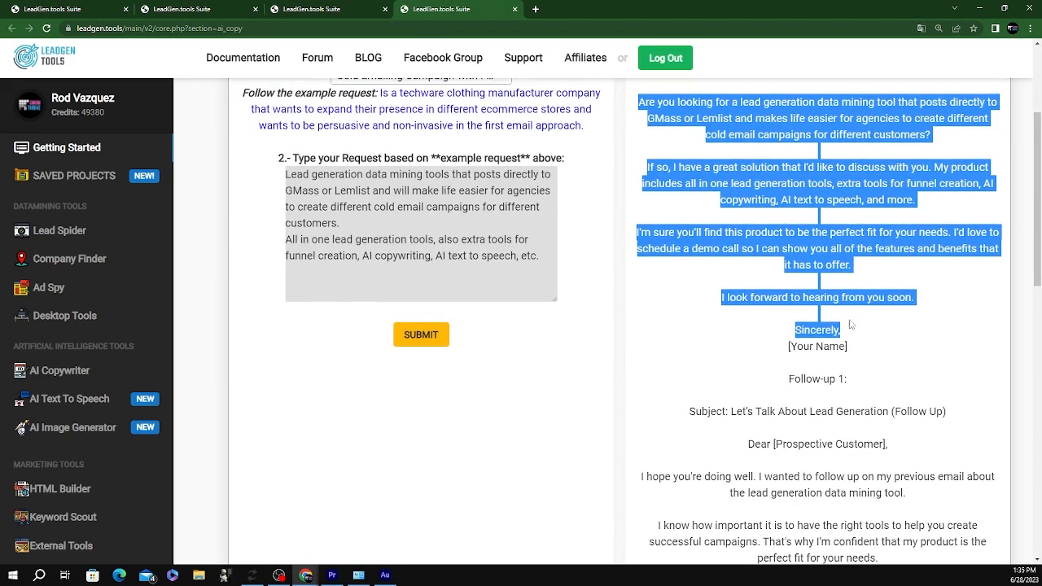
pyautogui.moveTo(731, 412); pyautogui.dragTo(946, 412)
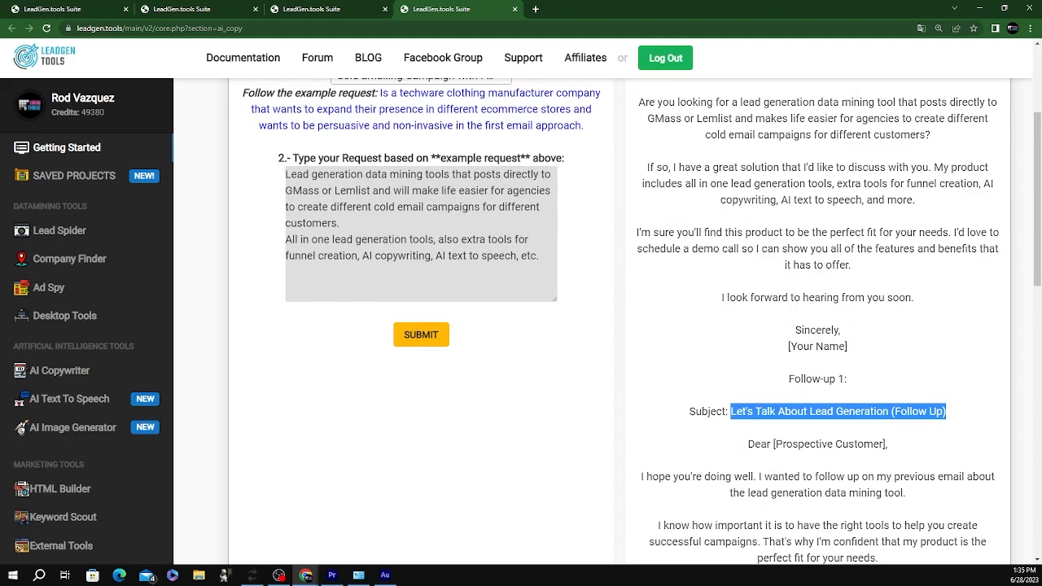
pyautogui.hotkey('ctrl', 'shift', 'Tab')
pyautogui.scroll(-3, 325, 478)
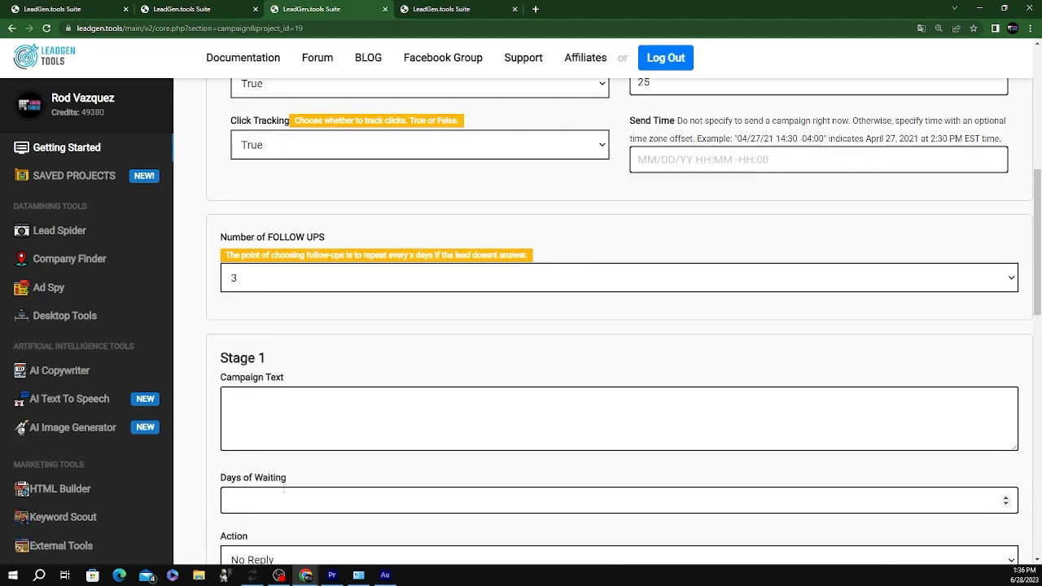
pyautogui.scroll(-1, 313, 456)
pyautogui.hotkey('ctrl', 'Tab')
pyautogui.scroll(-3, 761, 269)
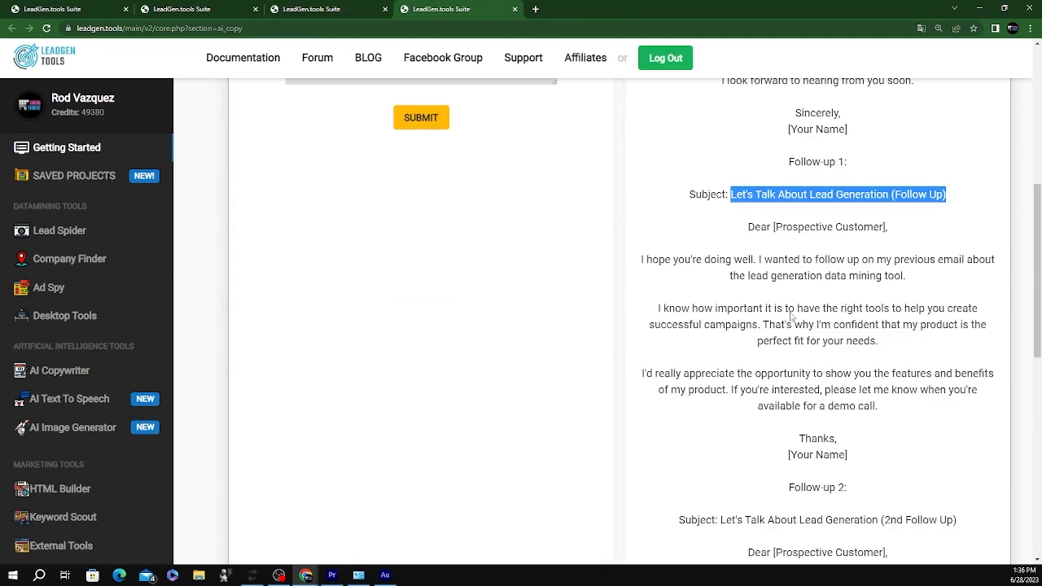
pyautogui.moveTo(626, 258); pyautogui.dragTo(888, 442)
pyautogui.hotkey('ctrl', 'shift', 'Tab')
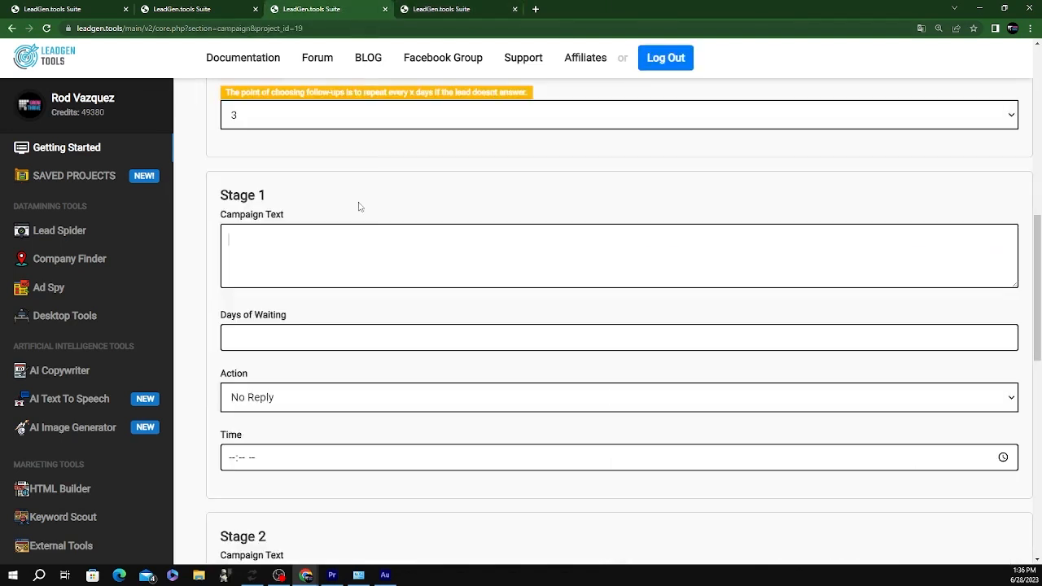
pyautogui.hotkey('ctrl', 'v')
pyautogui.click(250, 335)
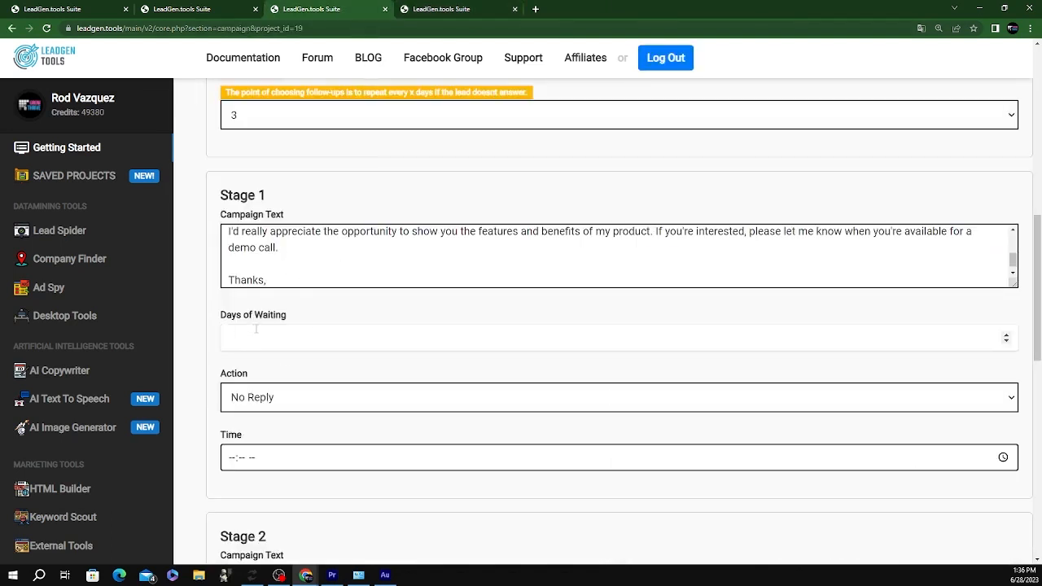
# Set 3 days of waiting, sign Stage 1 with the sender's name, and start the message's signature line
pyautogui.write('3')
pyautogui.click(276, 280)
pyautogui.press('Return')
pyautogui.write('Alexandra')
pyautogui.scroll(1, 340, 220)
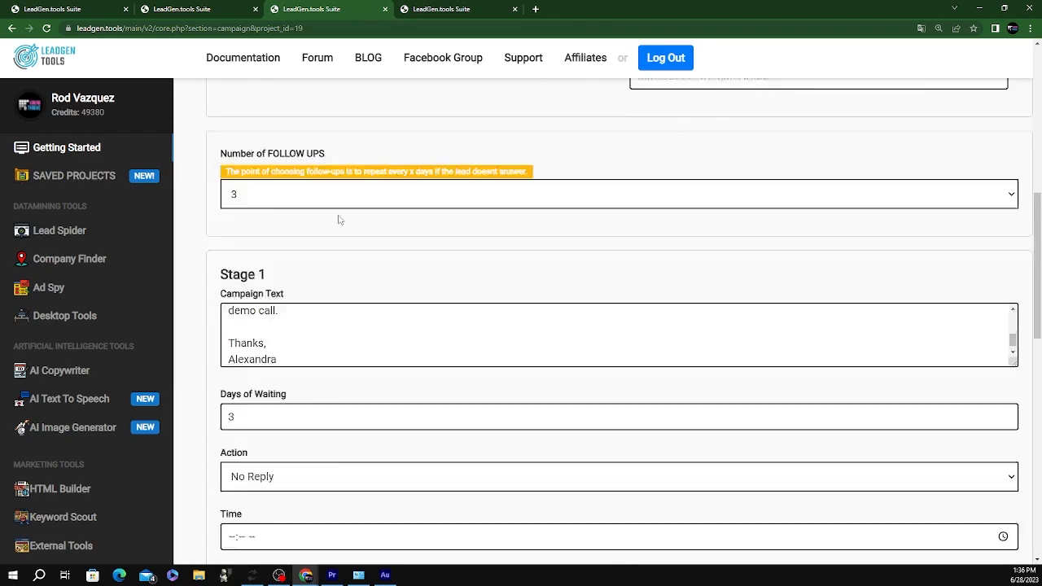
pyautogui.scroll(5, 339, 220)
pyautogui.click(283, 344)
pyautogui.press('Return')
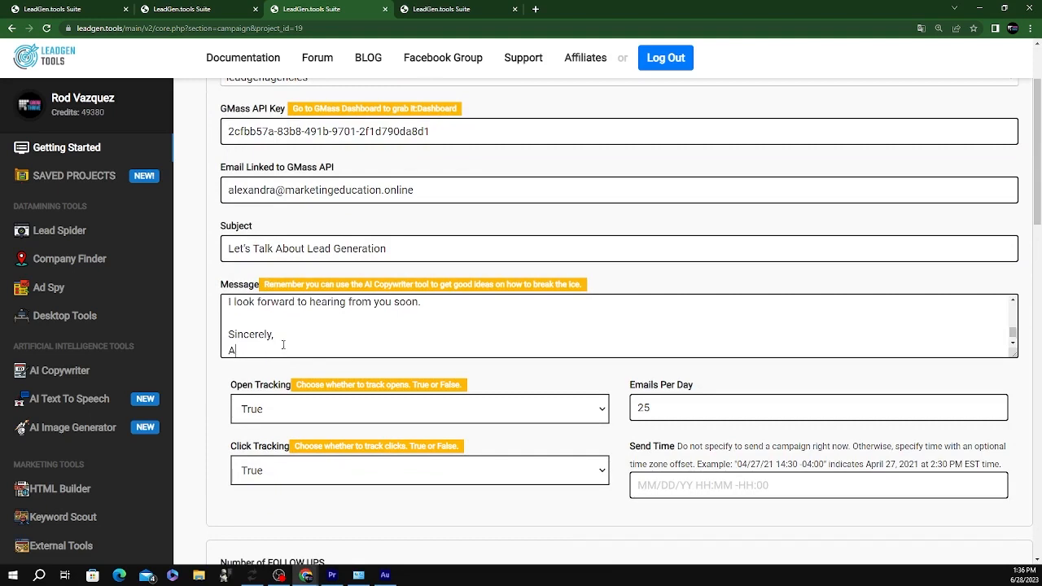
# Copy the Follow-up 2 body from the AI Copywriter results into Stage 2's campaign text
pyautogui.scroll(-8, 289, 389)
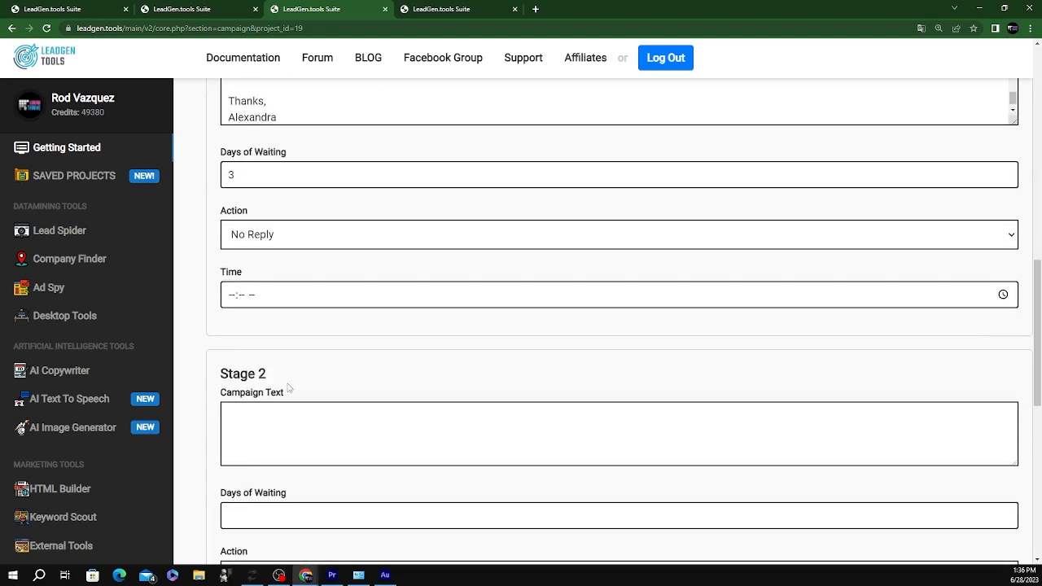
pyautogui.click(440, 9)
pyautogui.scroll(-2, 729, 280)
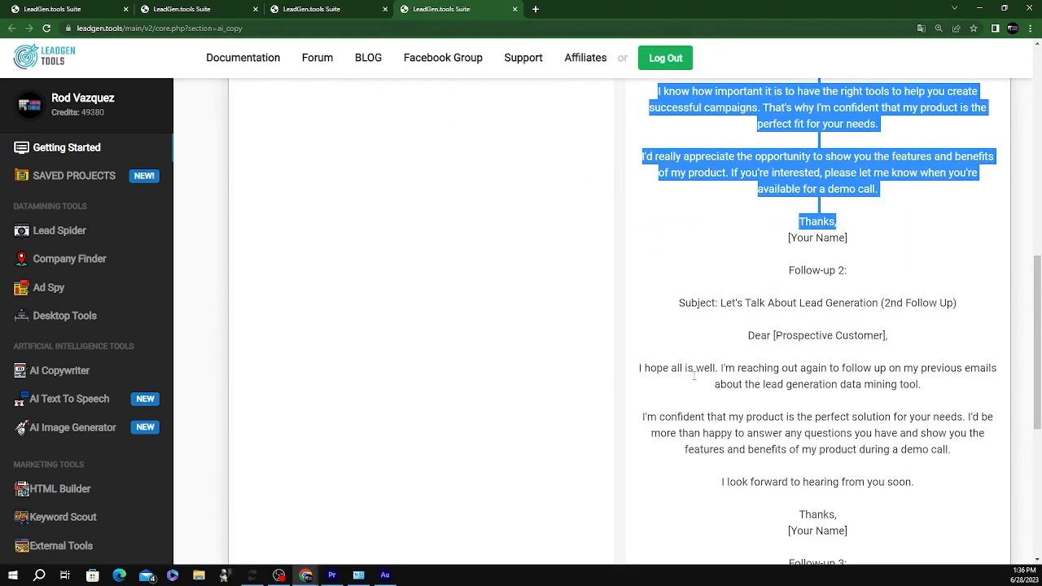
pyautogui.moveTo(634, 369); pyautogui.dragTo(885, 511)
pyautogui.hotkey('ctrl', 'c')
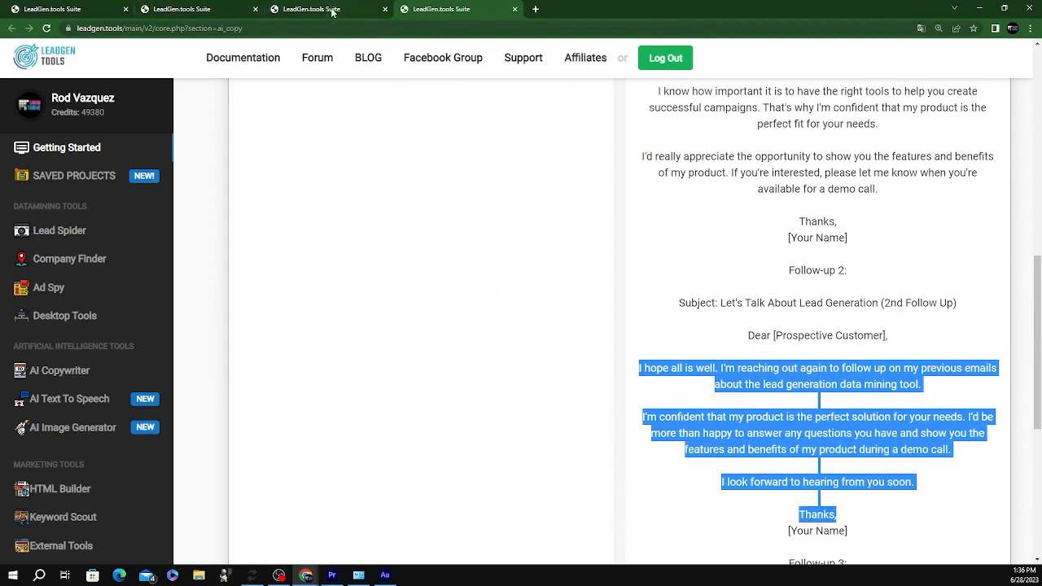
pyautogui.click(334, 9)
pyautogui.click(353, 421)
pyautogui.hotkey('ctrl', 'v')
# Set Stage 2's days of waiting to 6 and sign it with the sender's name after Thanks
pyautogui.scroll(-2, 314, 480)
pyautogui.click(294, 352)
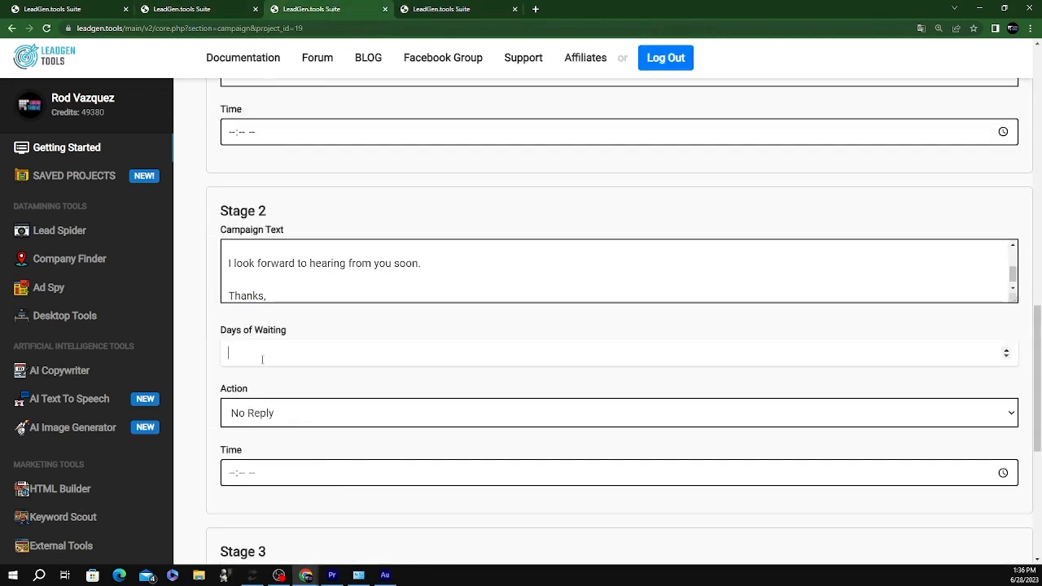
pyautogui.write('6')
pyautogui.click(296, 298)
pyautogui.press('Return')
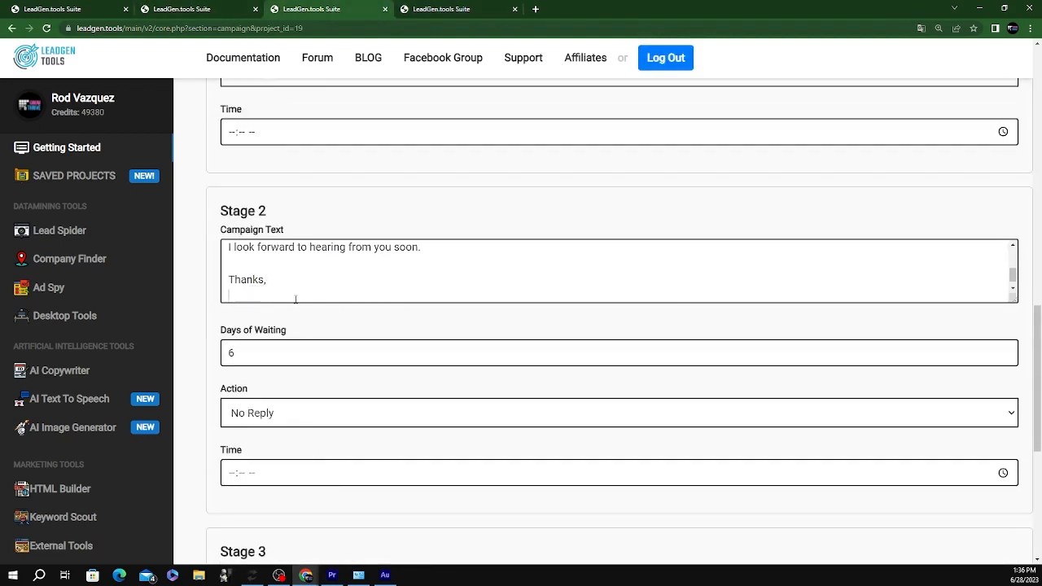
pyautogui.write('Alexander')
# Select the final follow-up's body text in the AI-written results
pyautogui.scroll(-3, 295, 299)
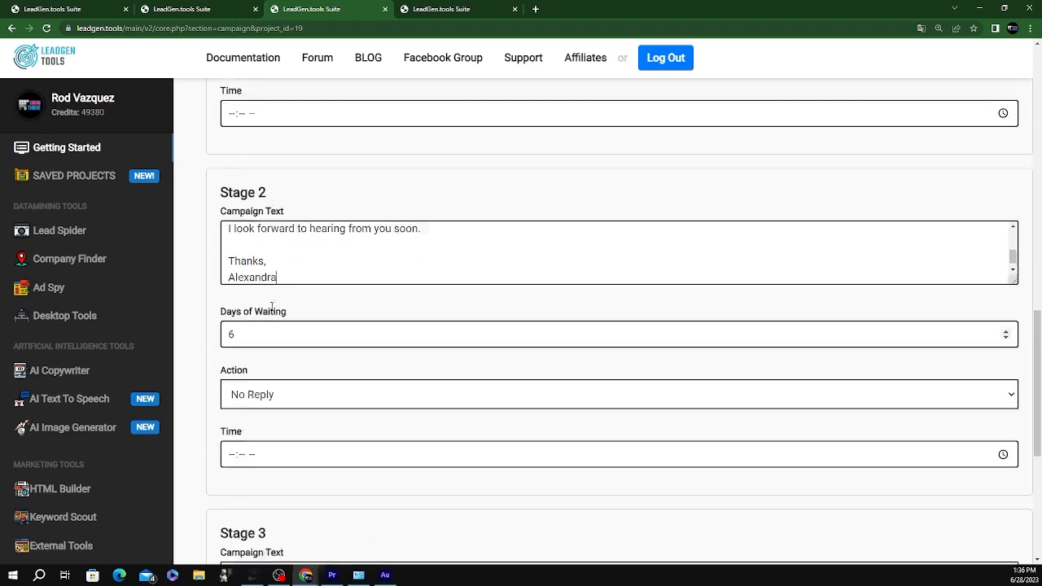
pyautogui.click(435, 9)
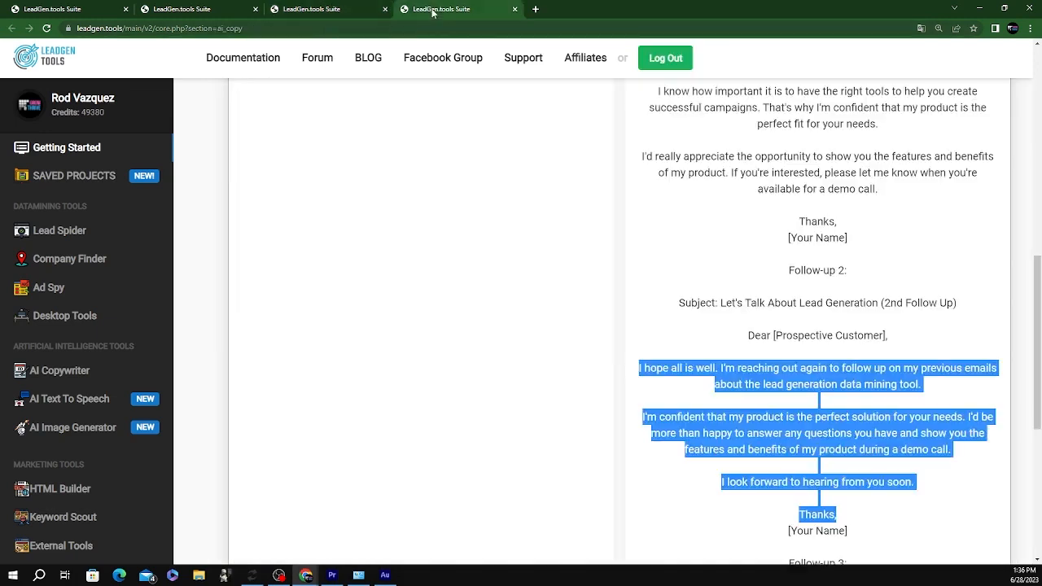
pyautogui.scroll(-3, 819, 418)
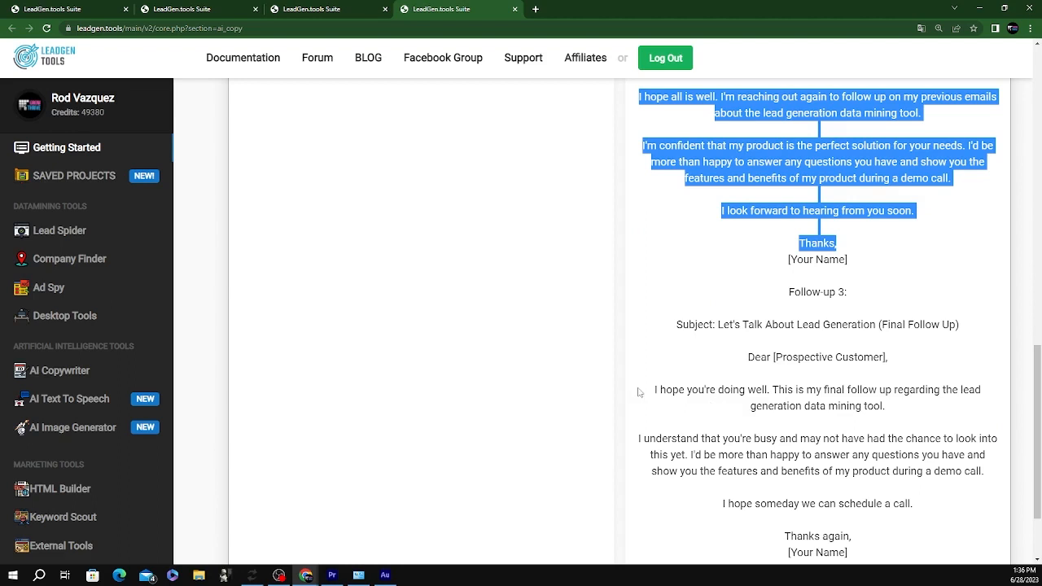
pyautogui.moveTo(641, 392); pyautogui.dragTo(914, 537)
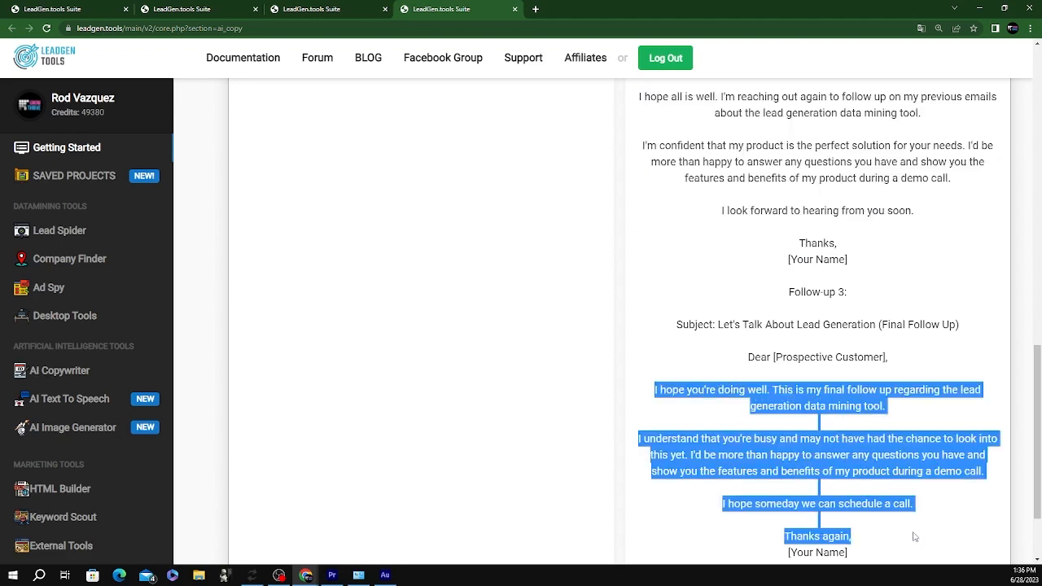
pyautogui.click(302, 11)
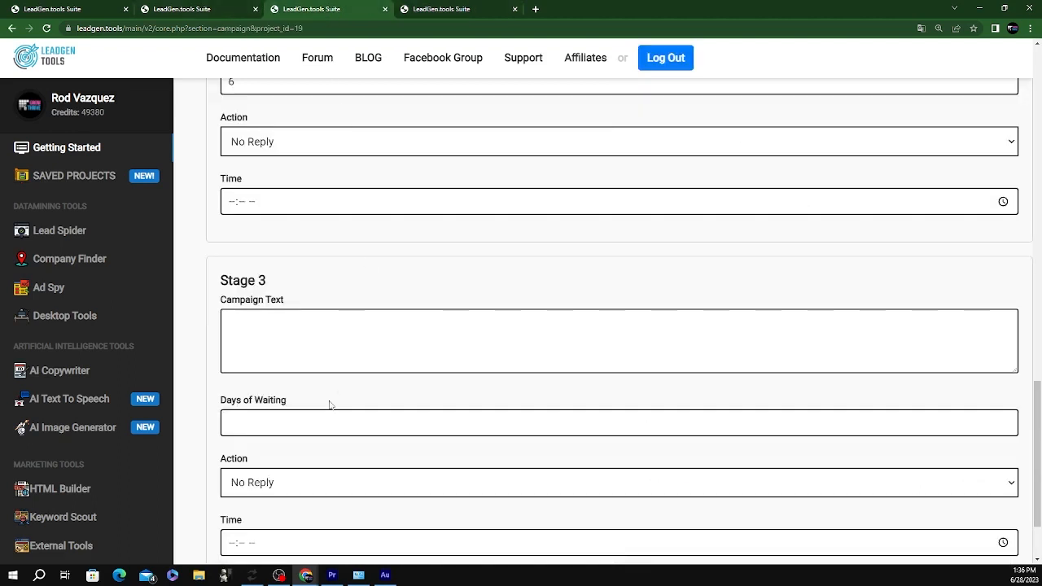
# Review the Follow-up 3 text in the AI-written results before pasting it
pyautogui.click(265, 356)
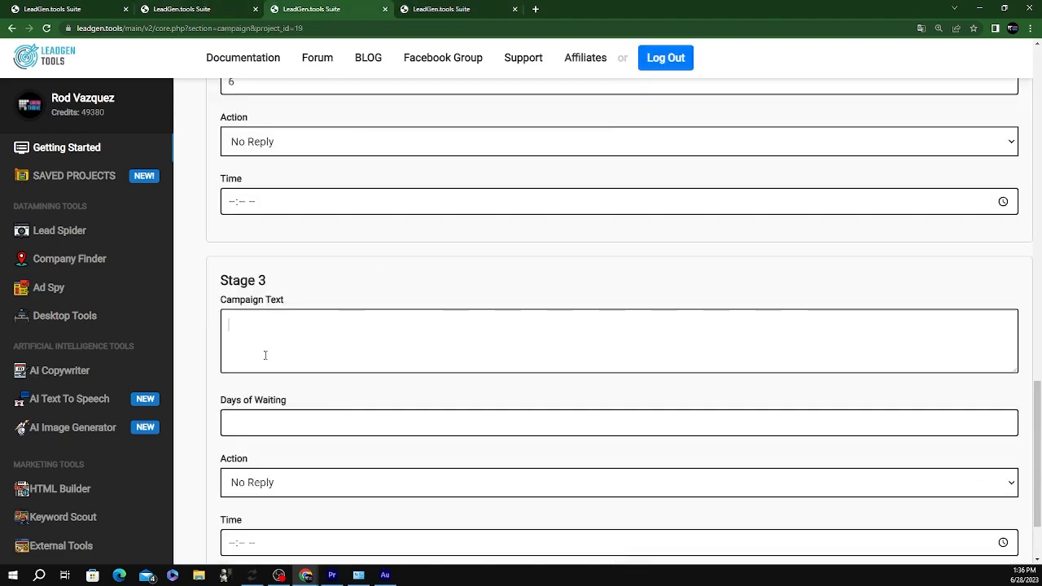
pyautogui.click(460, 14)
pyautogui.scroll(10, 540, 321)
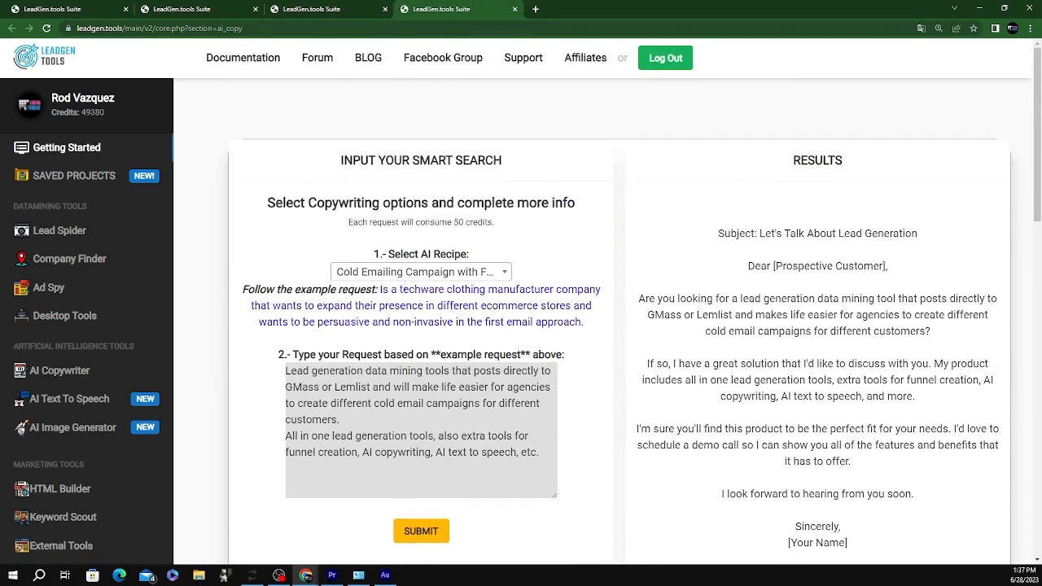
pyautogui.scroll(-4, 547, 331)
pyautogui.scroll(3, 546, 331)
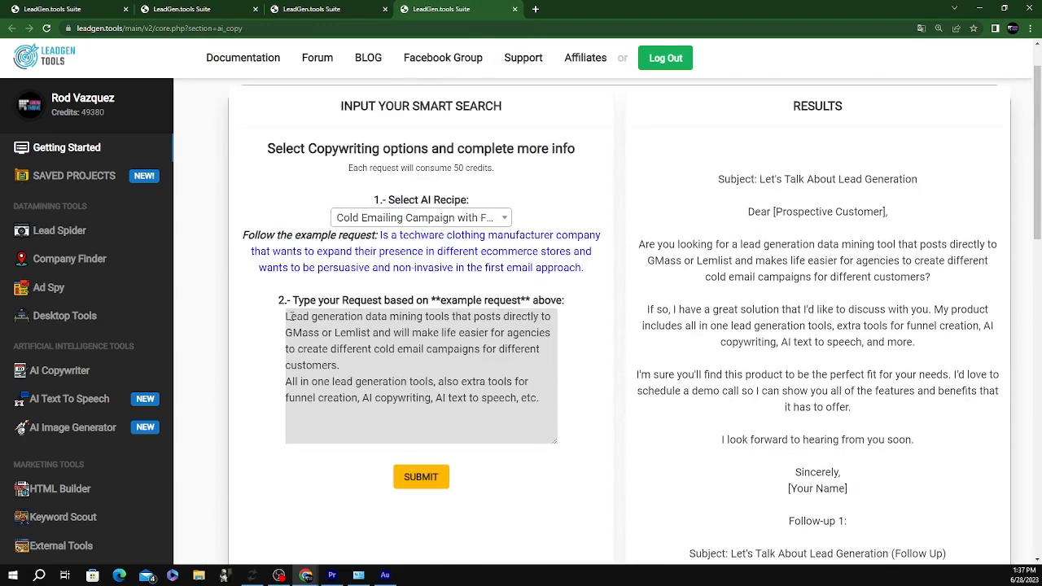
pyautogui.scroll(-12, 895, 345)
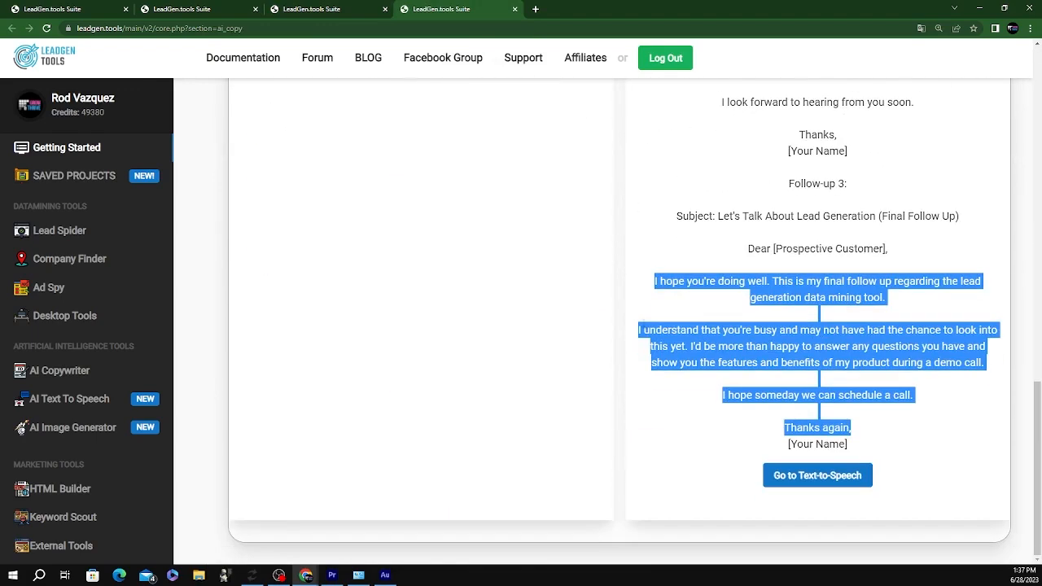
pyautogui.click(345, 13)
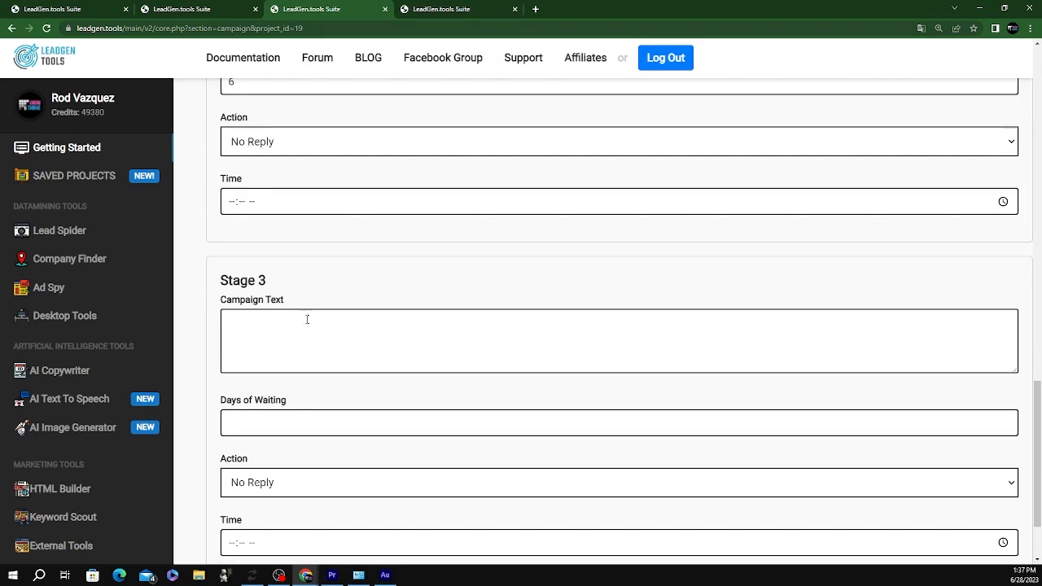
# Paste the final follow-up into Stage 3, sign it with the sender's name, and set 9 waiting days
pyautogui.click(269, 342)
pyautogui.hotkey('ctrl', 'v')
pyautogui.press('Return')
pyautogui.write('Al')
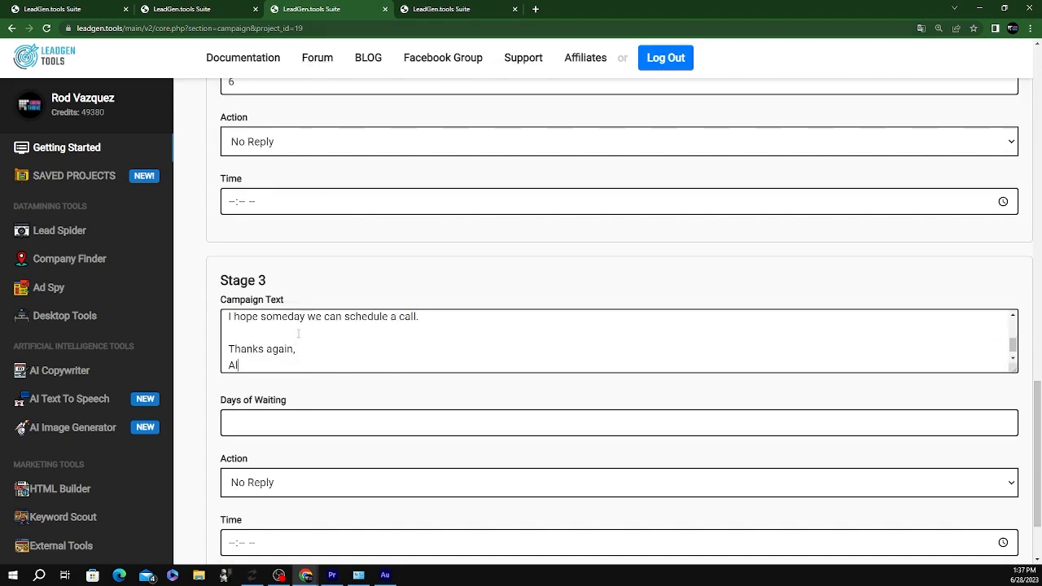
pyautogui.write('exandra')
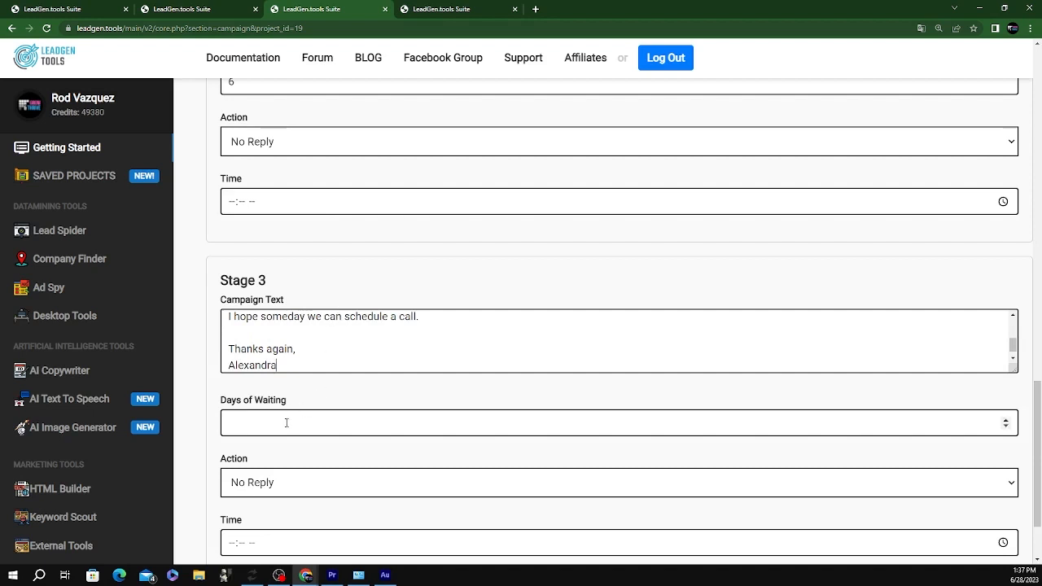
pyautogui.click(285, 425)
pyautogui.scroll(-1, 414, 428)
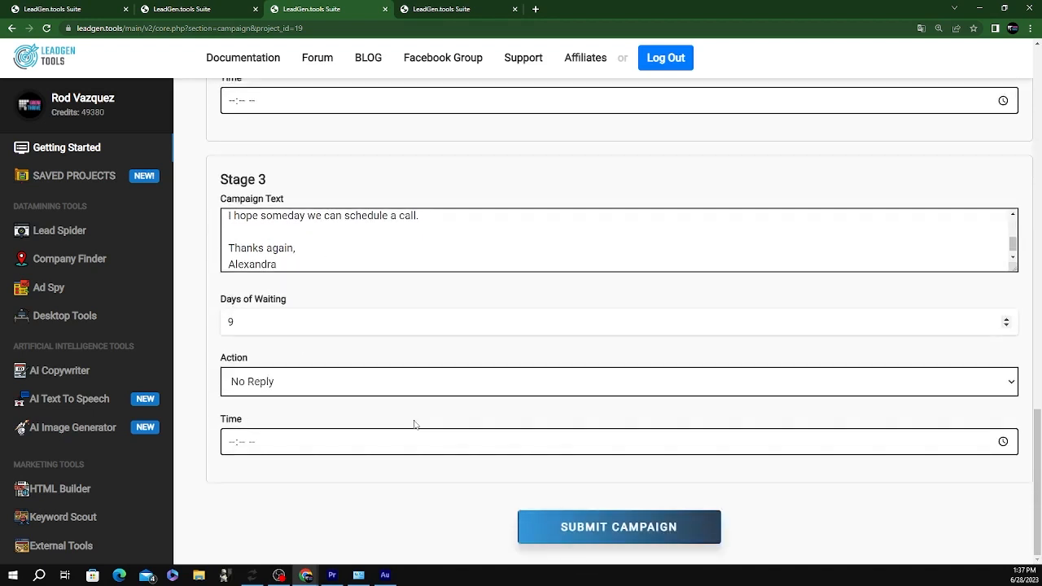
# Send the finished campaign with SUBMIT CAMPAIGN and wait for it to process
pyautogui.click(578, 531)
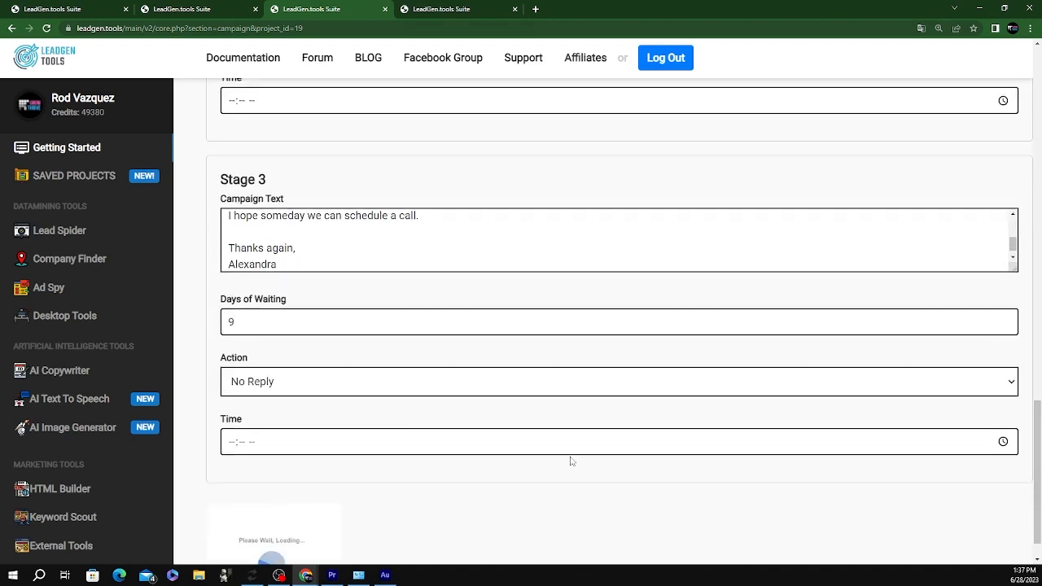
pyautogui.scroll(-1, 449, 432)
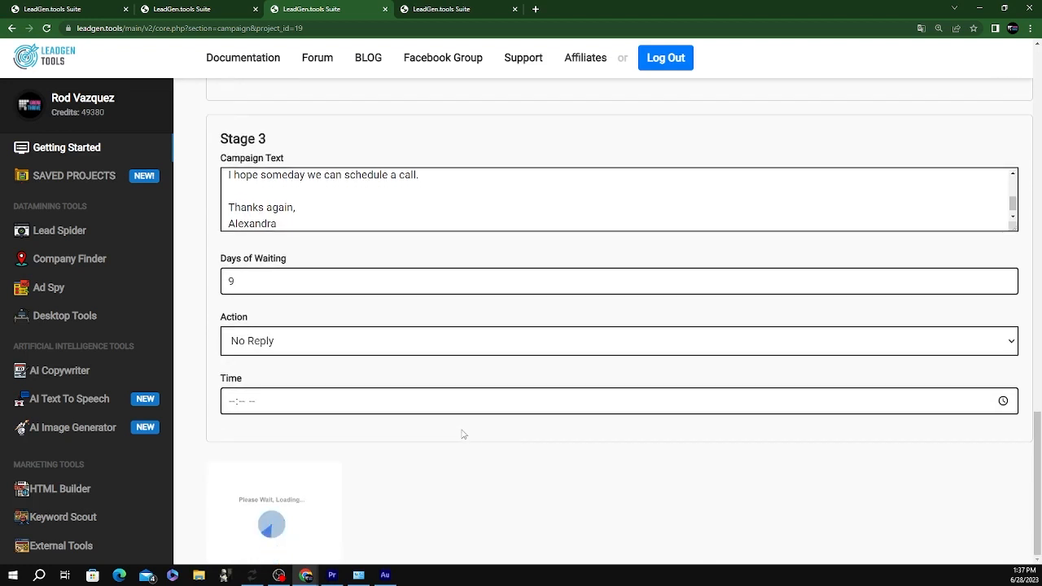